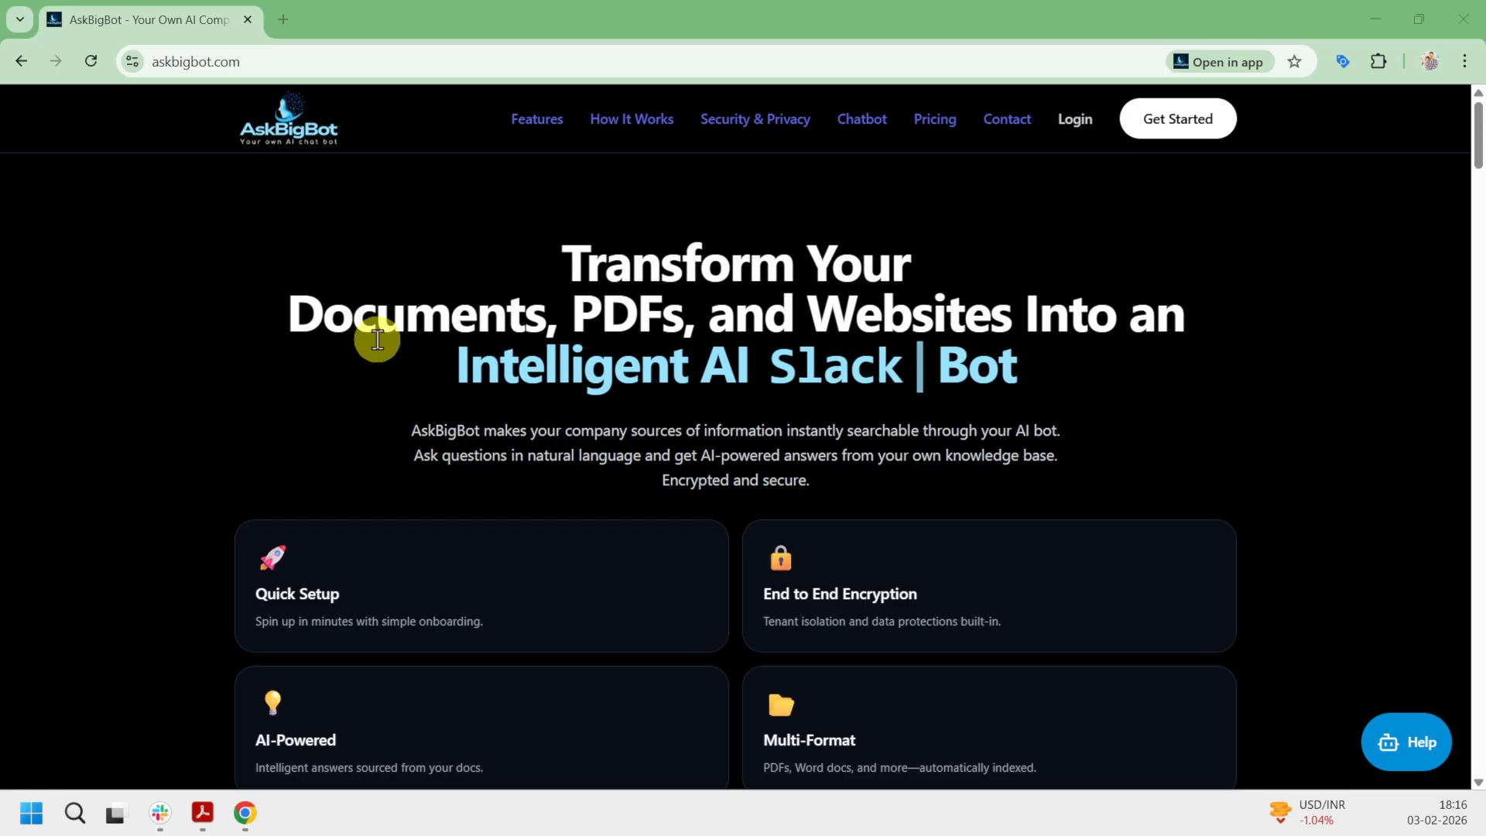
- Look over the askbigbot channel in Slack, then read through the dummy human resource policies PDF in Acrobat, including its working hours and leave sections
left_click(161, 813)
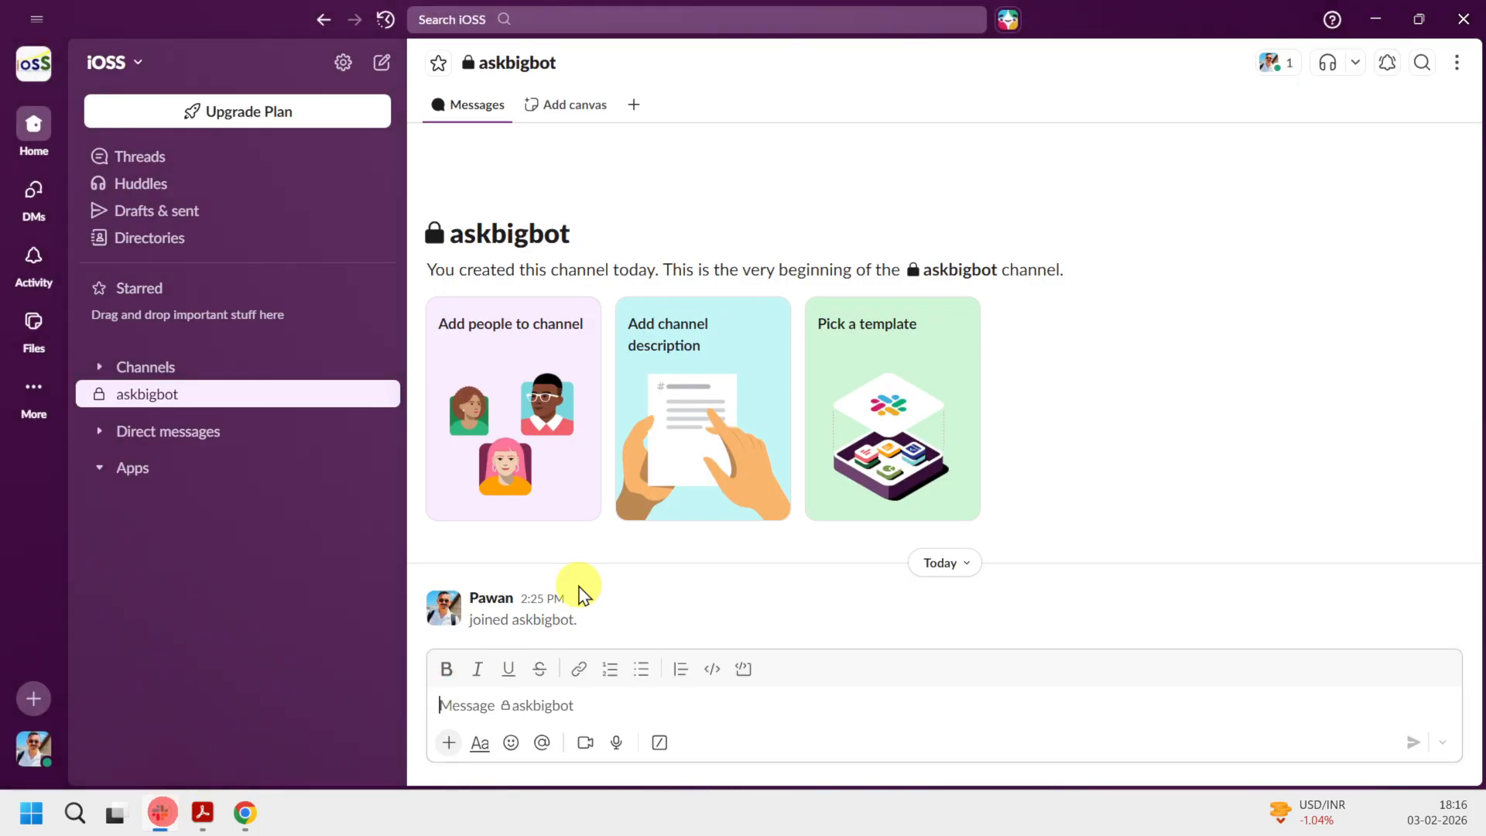
left_click(1378, 21)
left_click(202, 813)
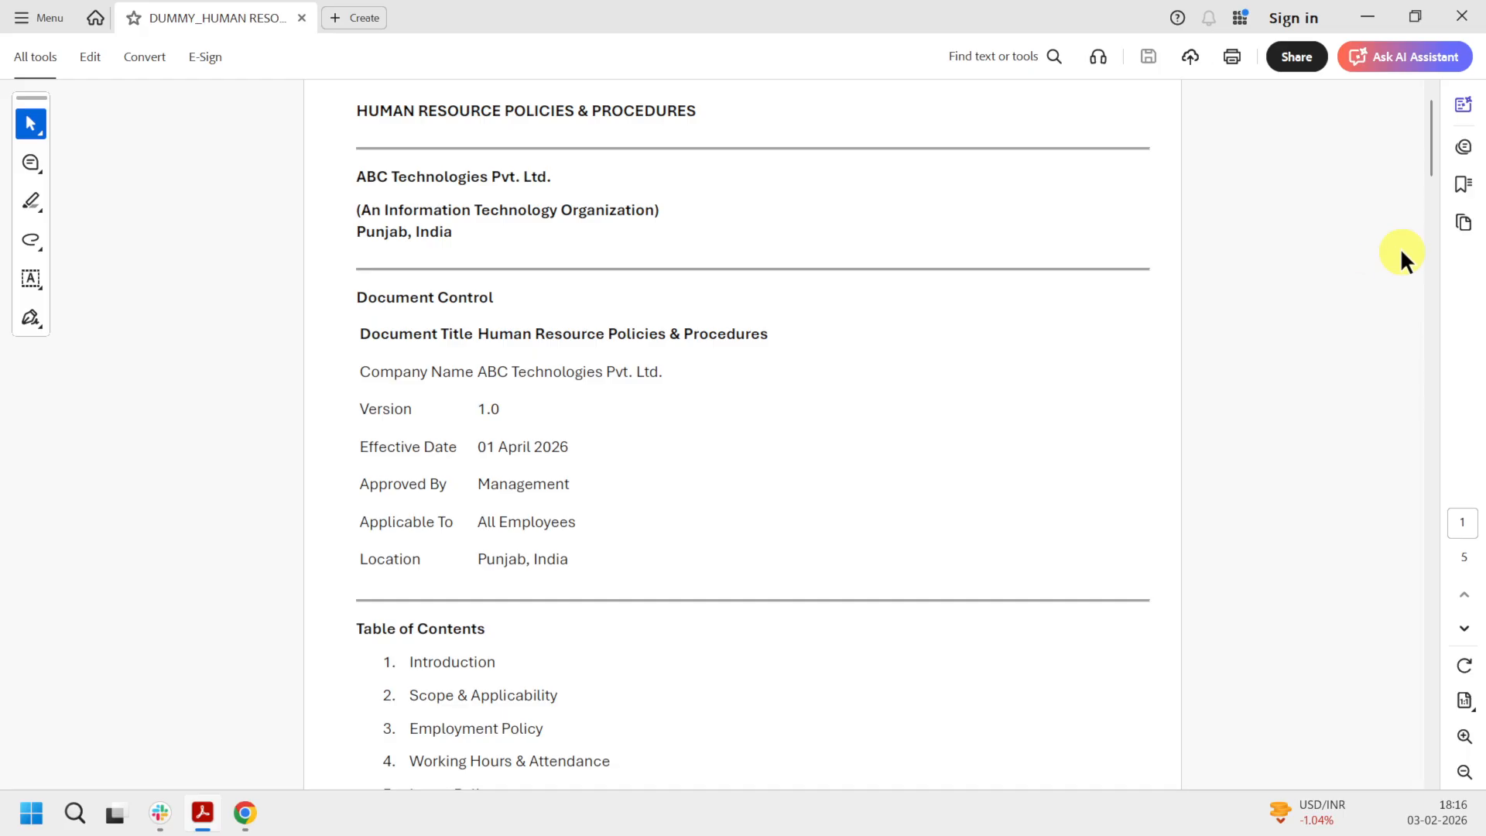
scroll(1432, 151, "down", 4)
scroll(1429, 147, "up", 4)
left_click_drag(1429, 148, 1423, 199)
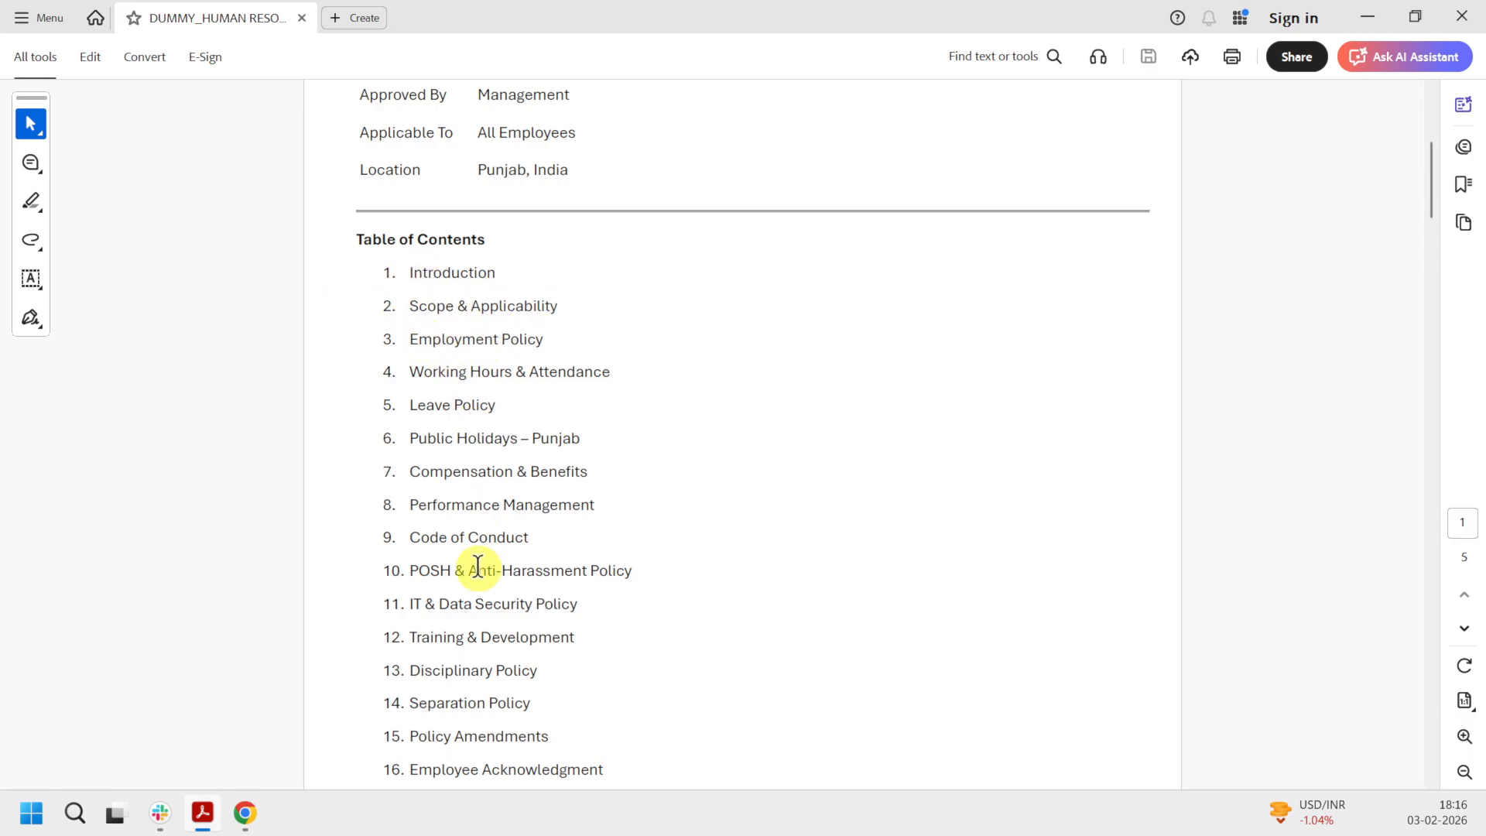
scroll(481, 570, "down", 10)
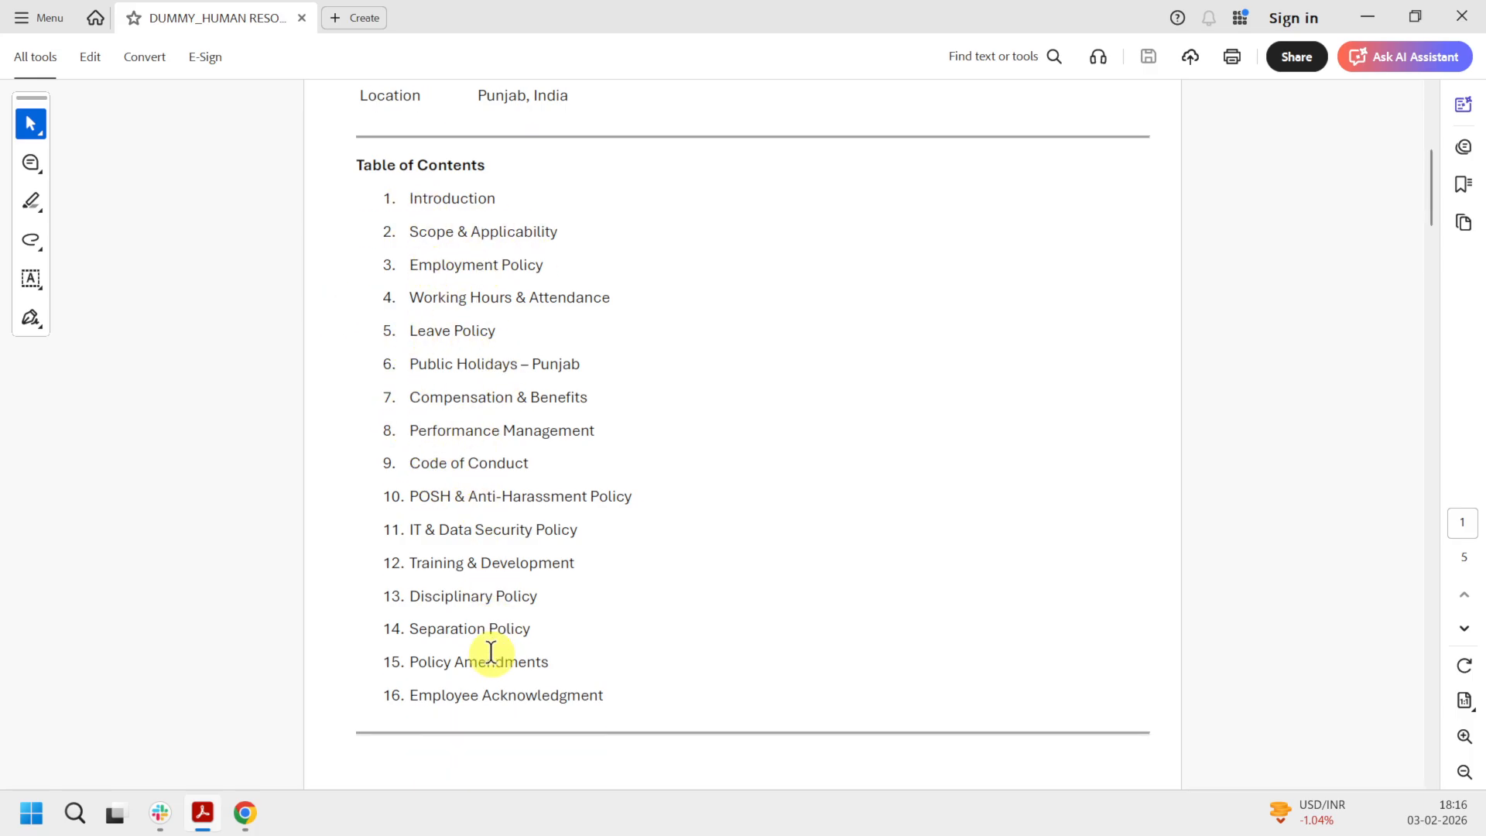
scroll(585, 617, "down", 5)
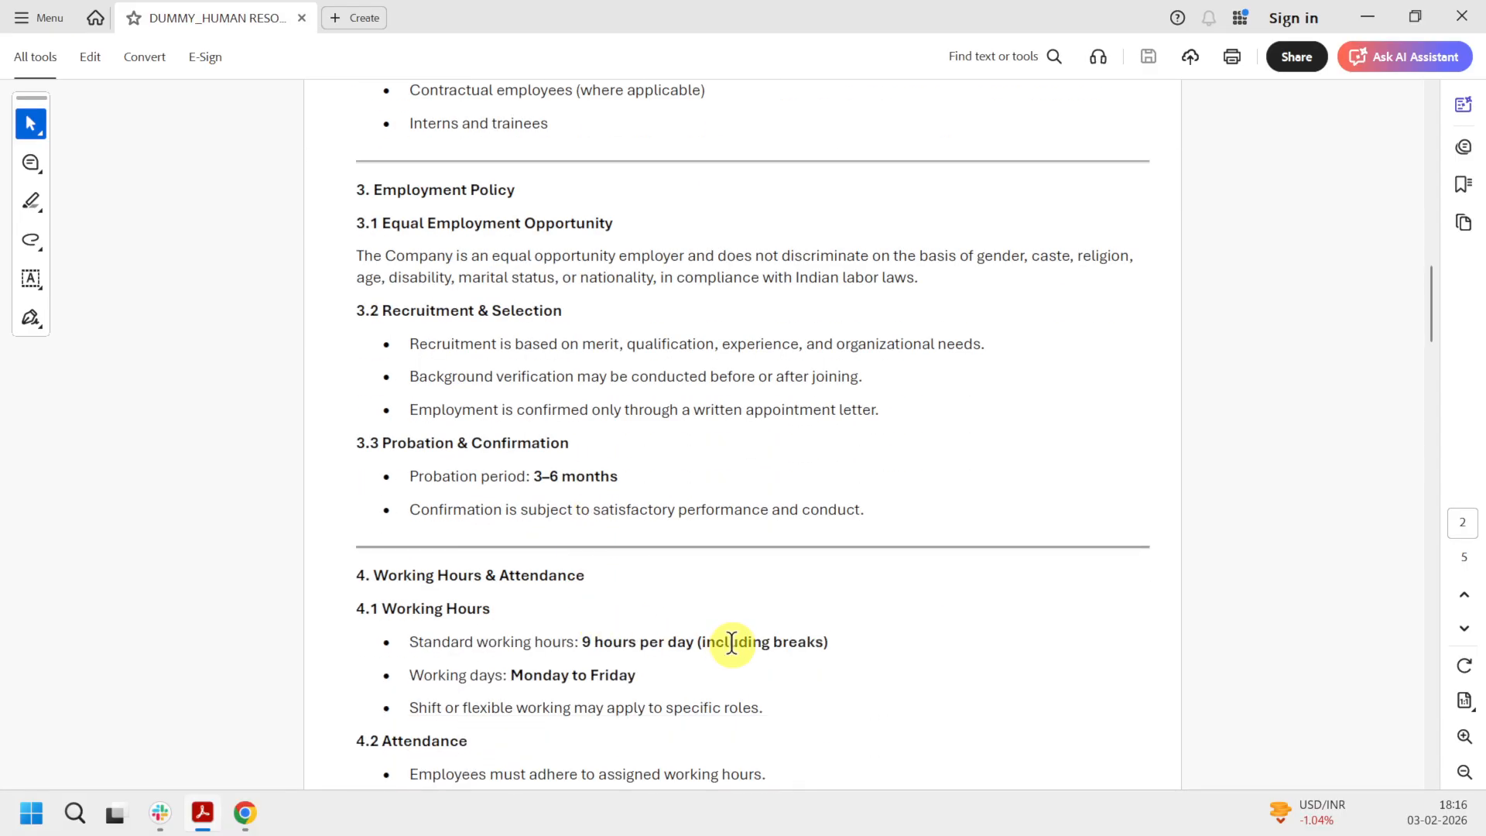
scroll(730, 643, "down", 5)
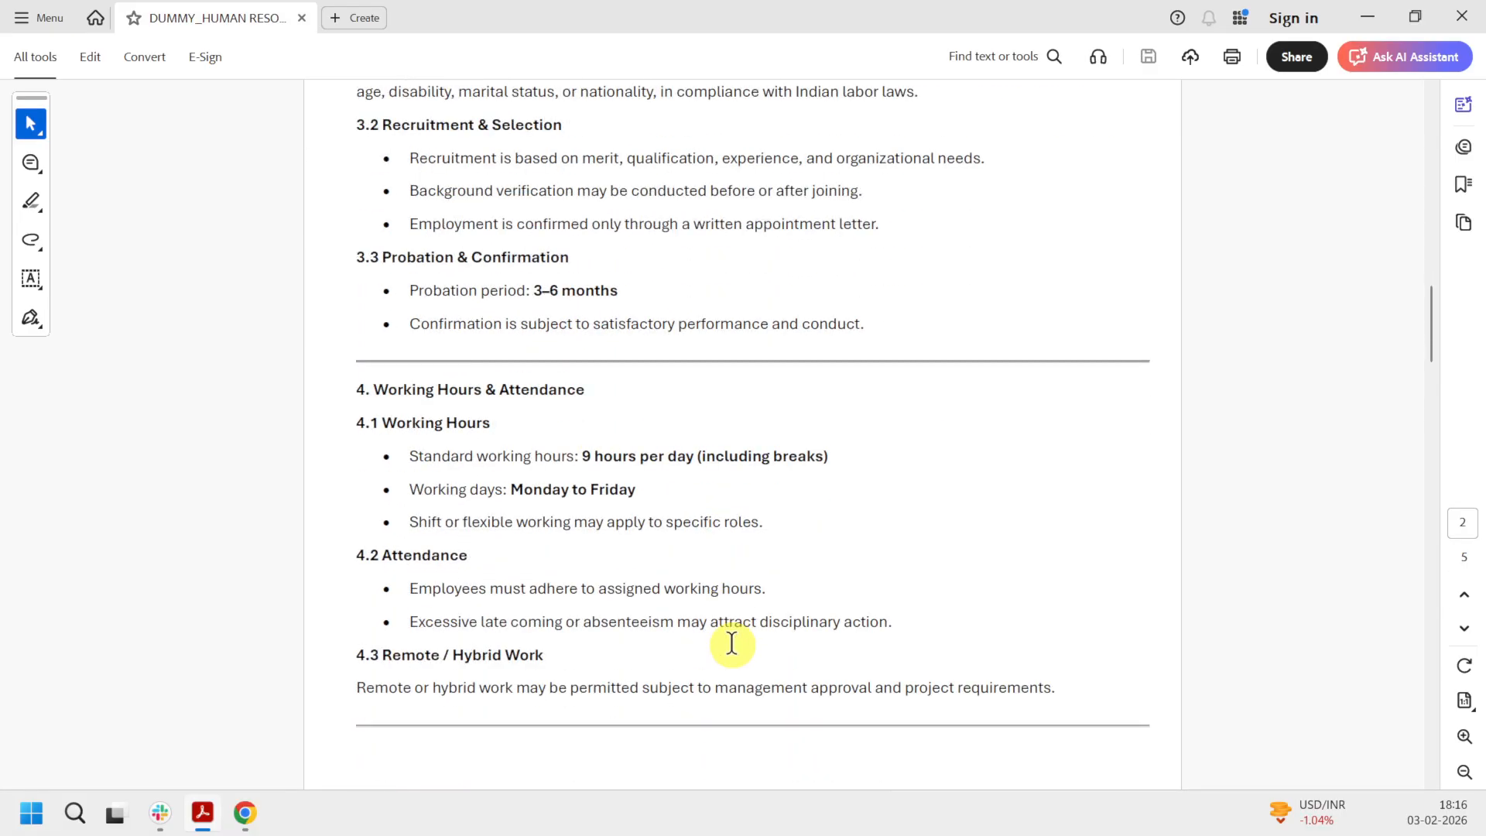
scroll(731, 642, "down", 5)
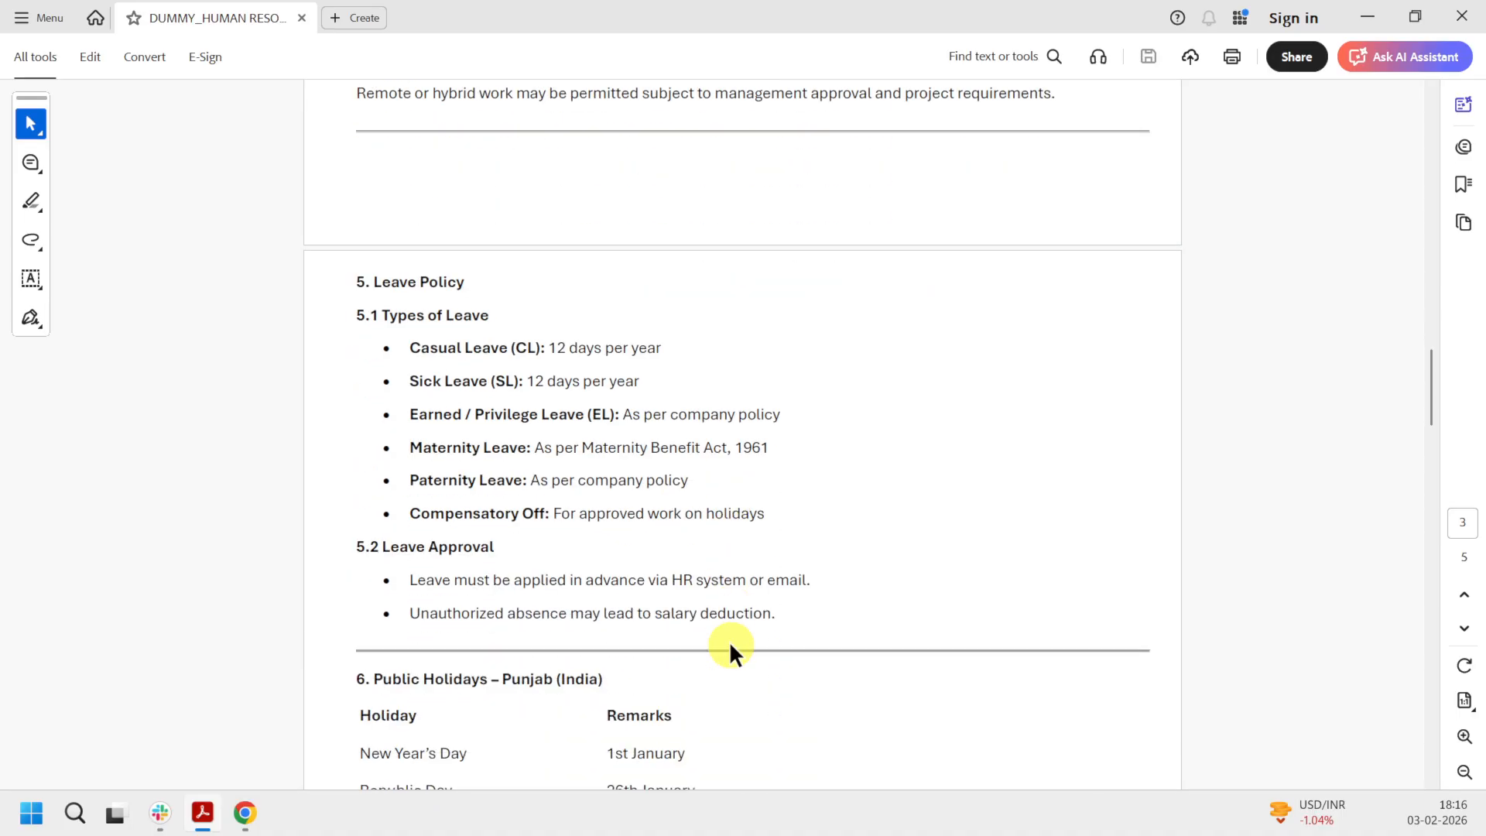
scroll(730, 643, "up", 10)
scroll(730, 642, "up", 8)
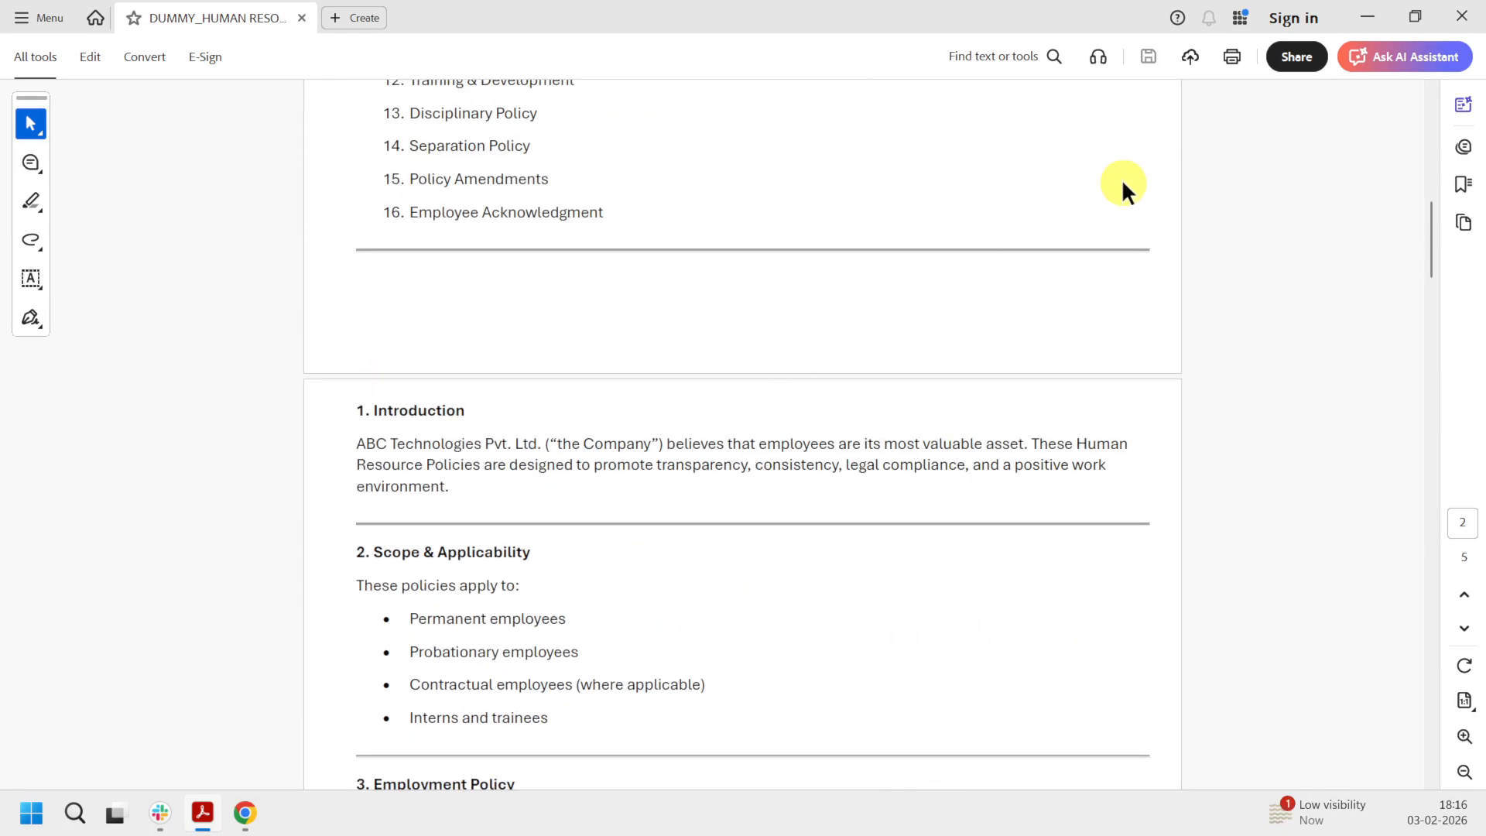
left_click(1363, 17)
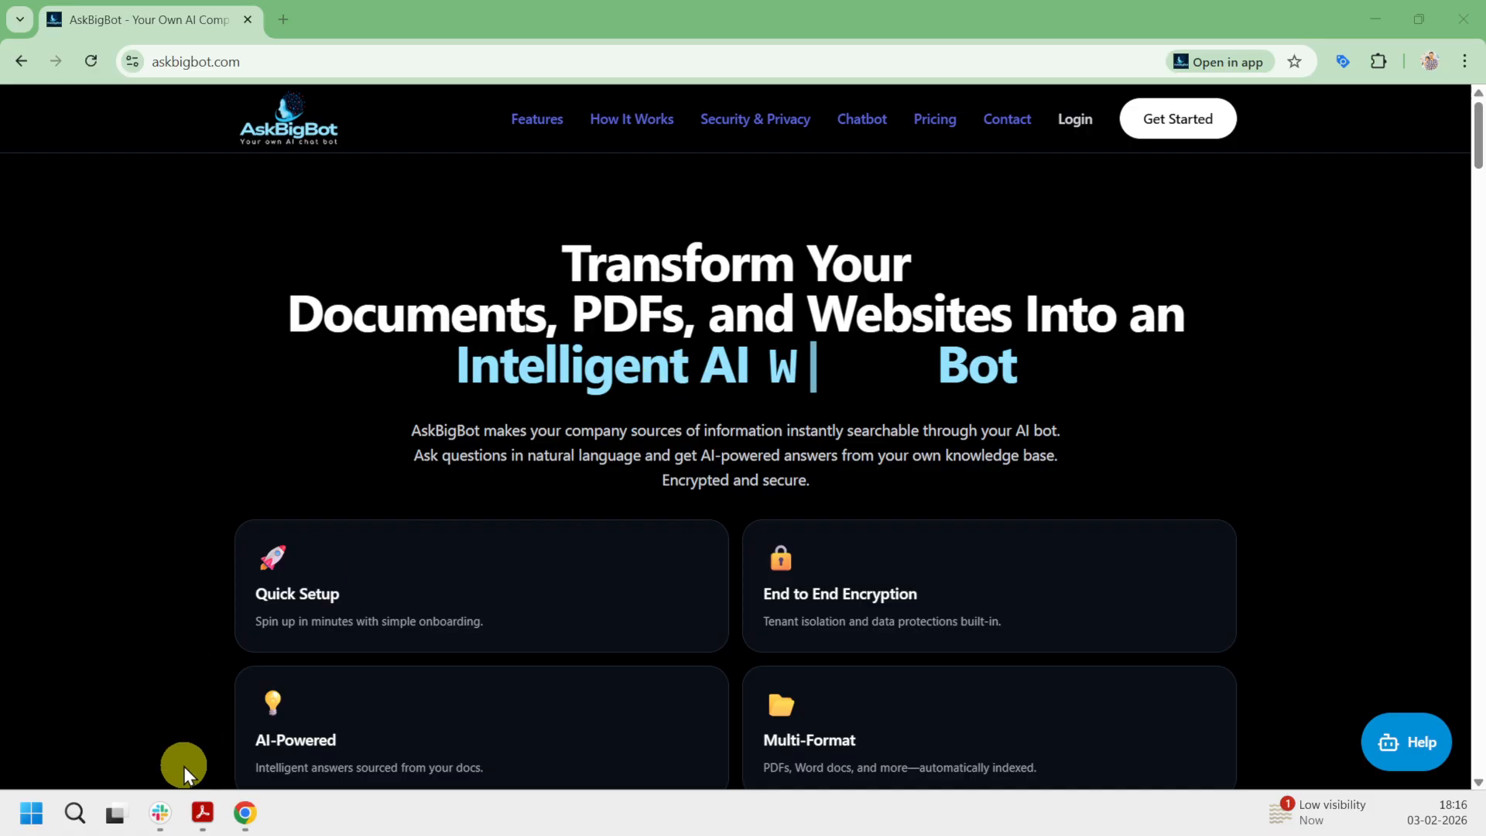
- Switch to Slack to view the empty askbigbot channel again, and return to the AskBigBot website in Chrome
left_click(160, 813)
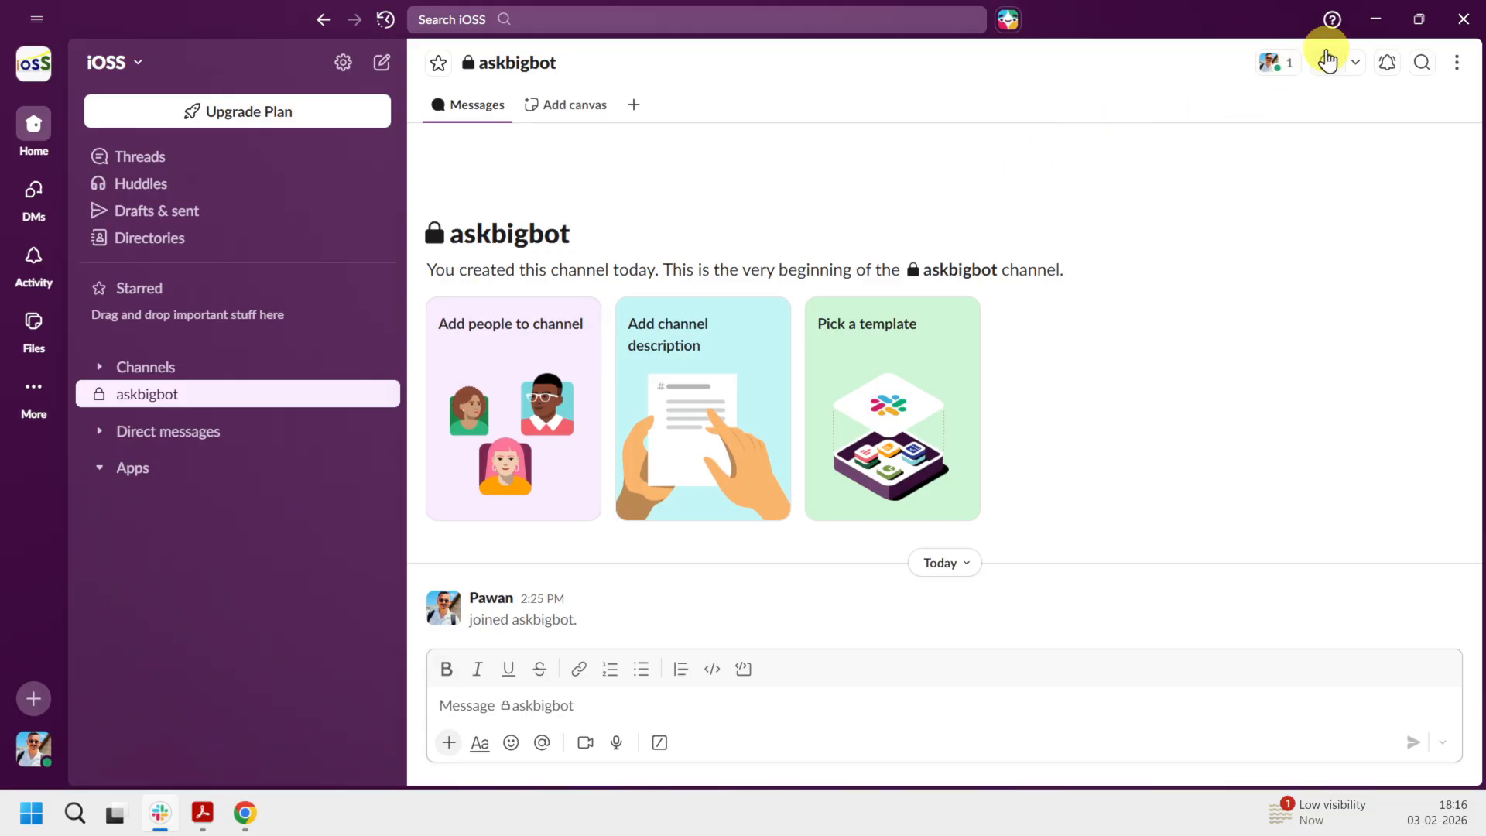
left_click(1378, 23)
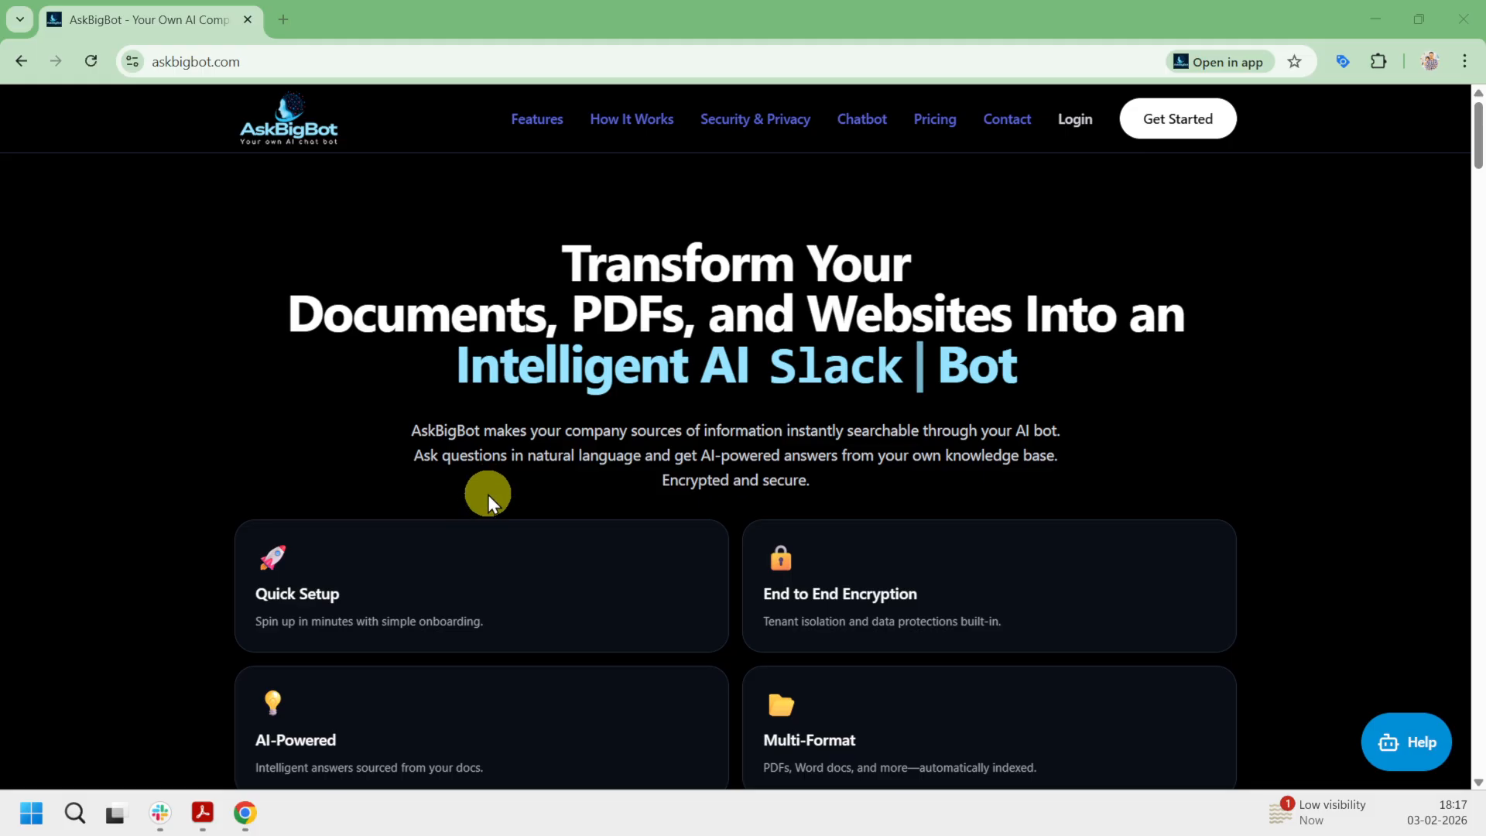
left_click(160, 818)
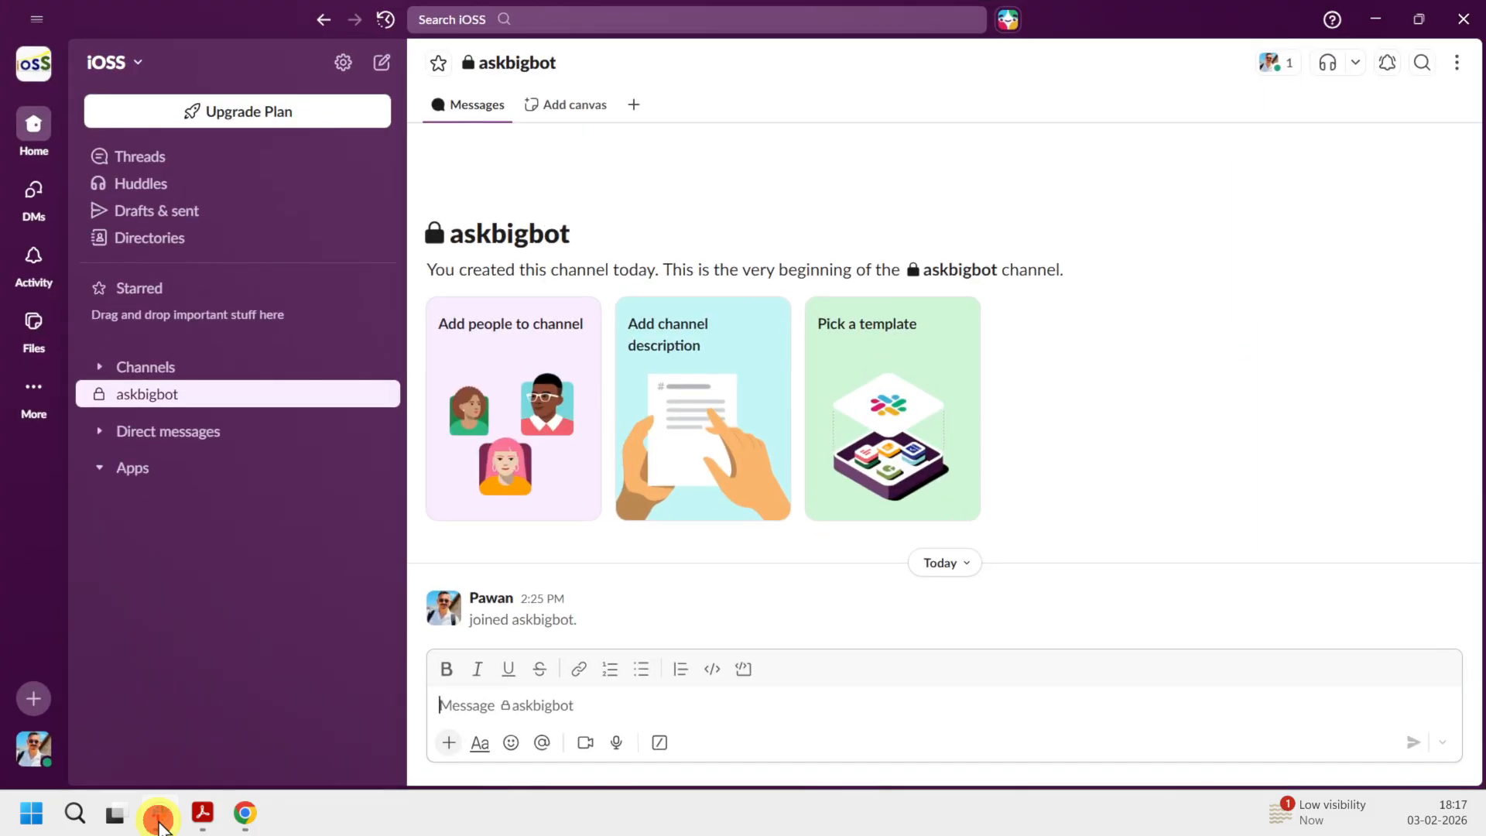
left_click(160, 819)
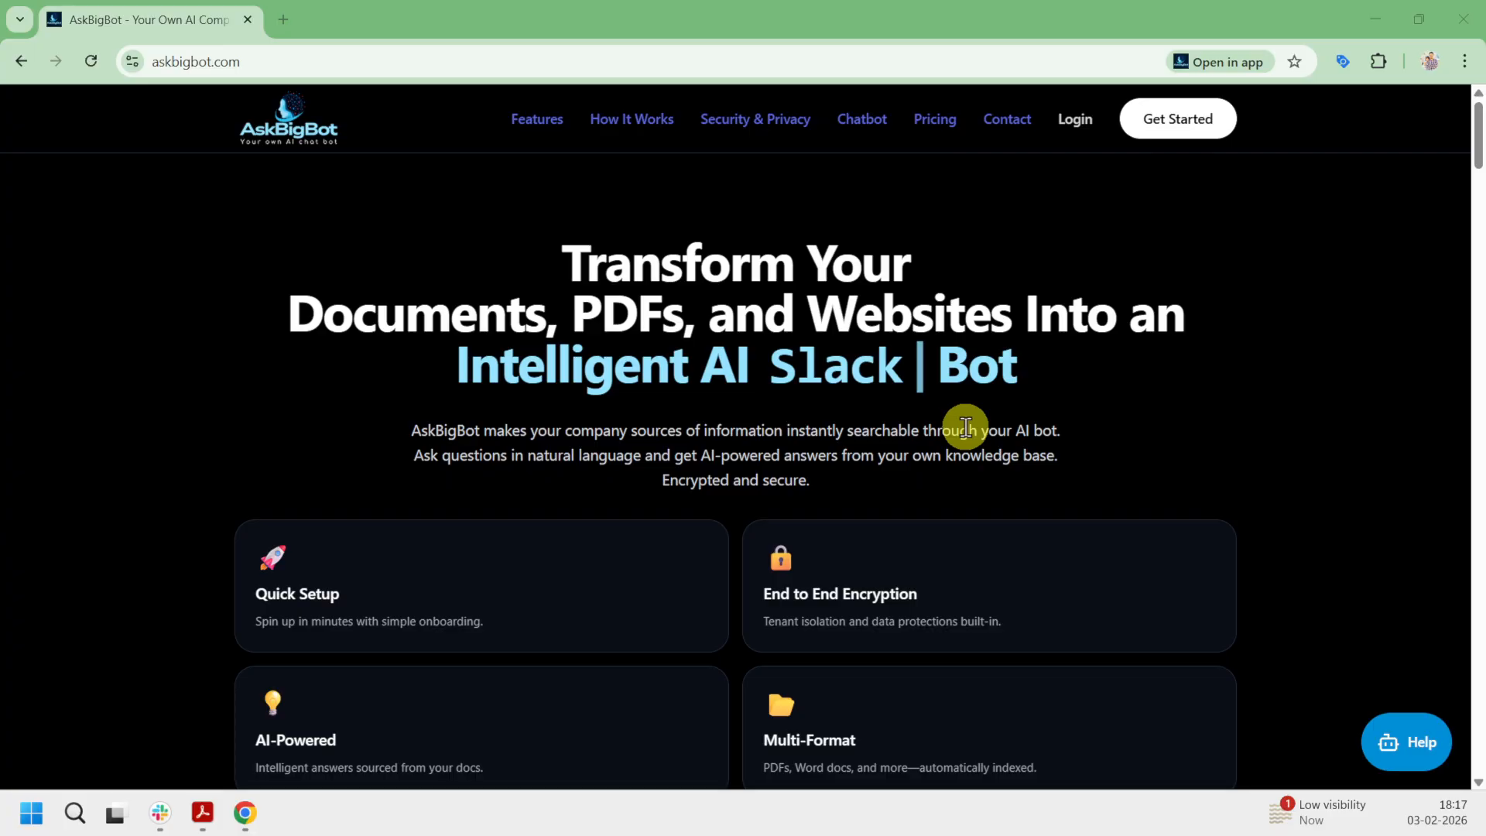
- Log in to the AskBigBot account with the saved company credentials, confirming with the Windows PIN
left_click(1074, 122)
left_click(700, 376)
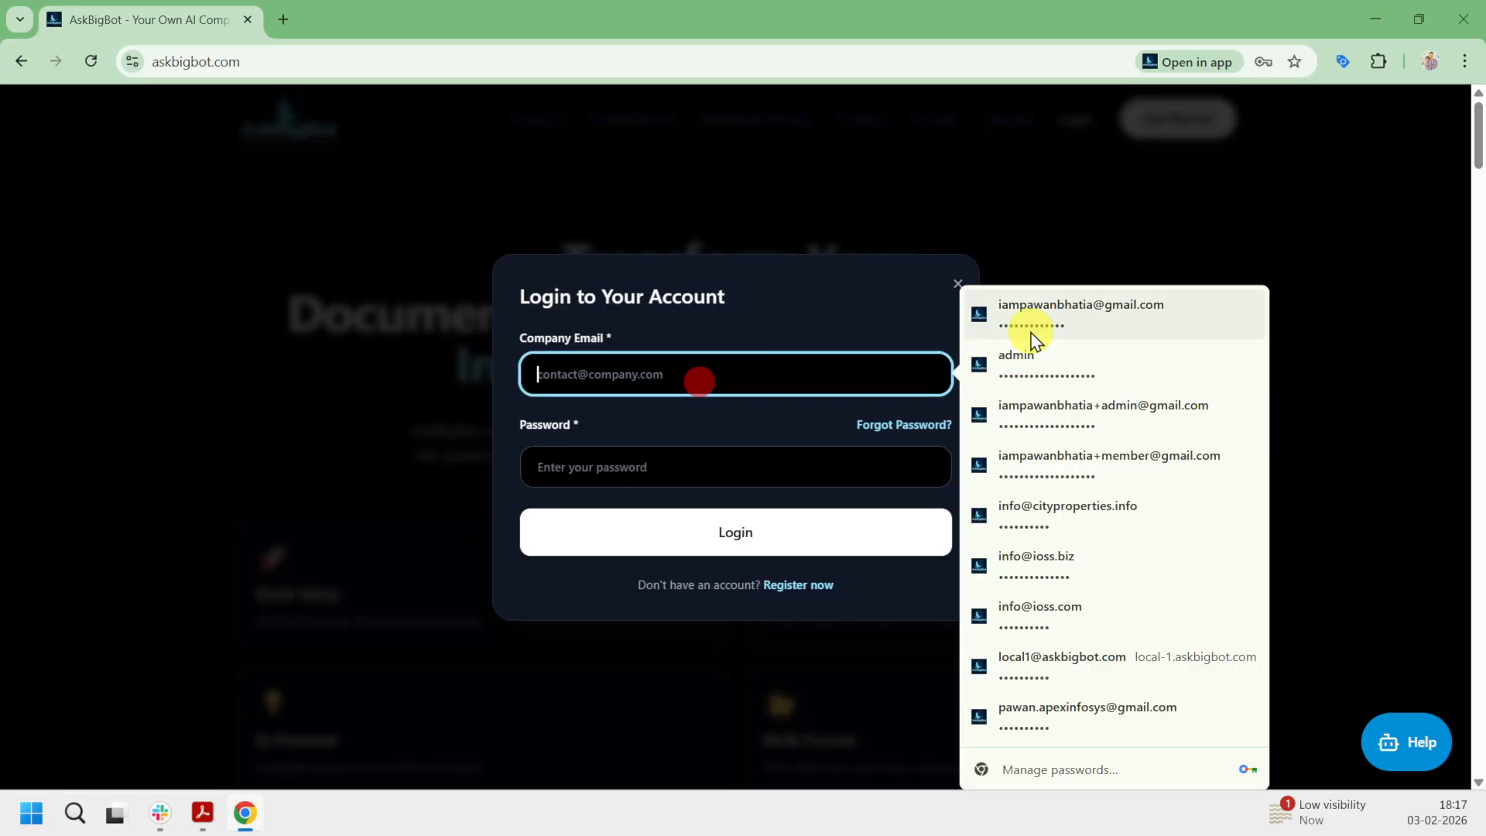
left_click(1053, 300)
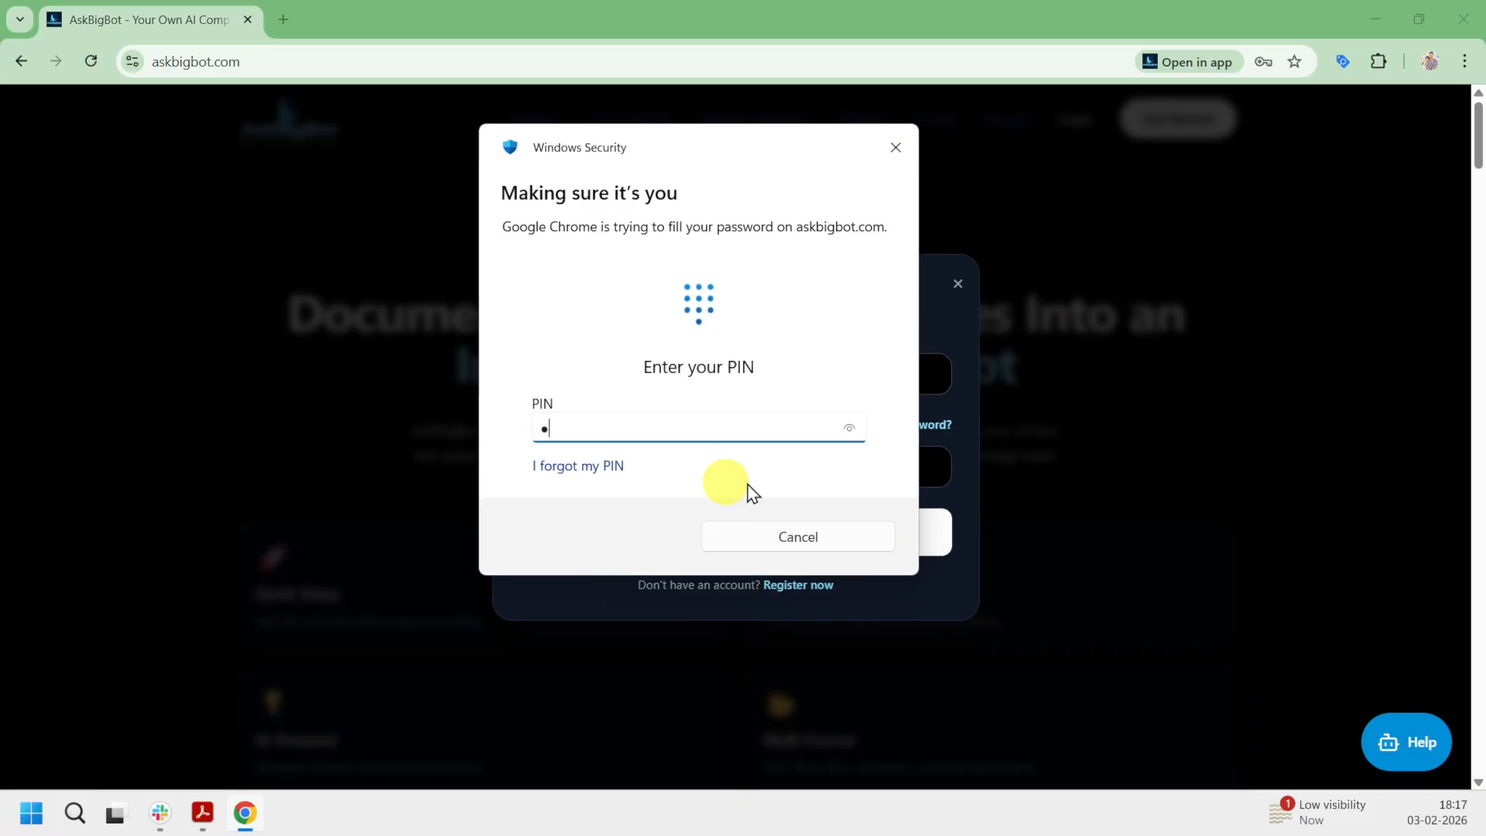
key("Return")
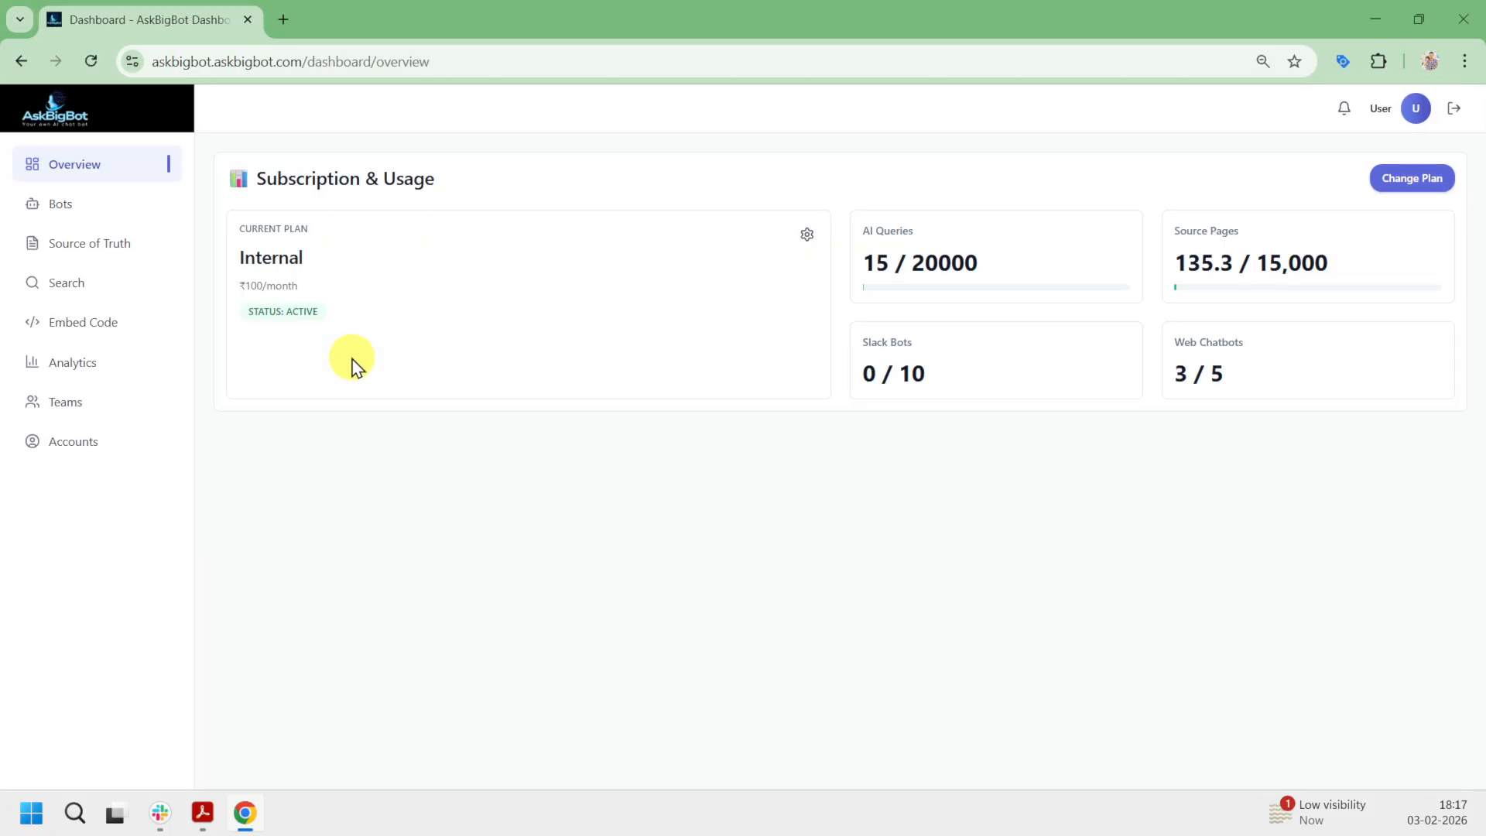
- Create a new bot of type Slack Bot named HR Assistant
left_click(65, 208)
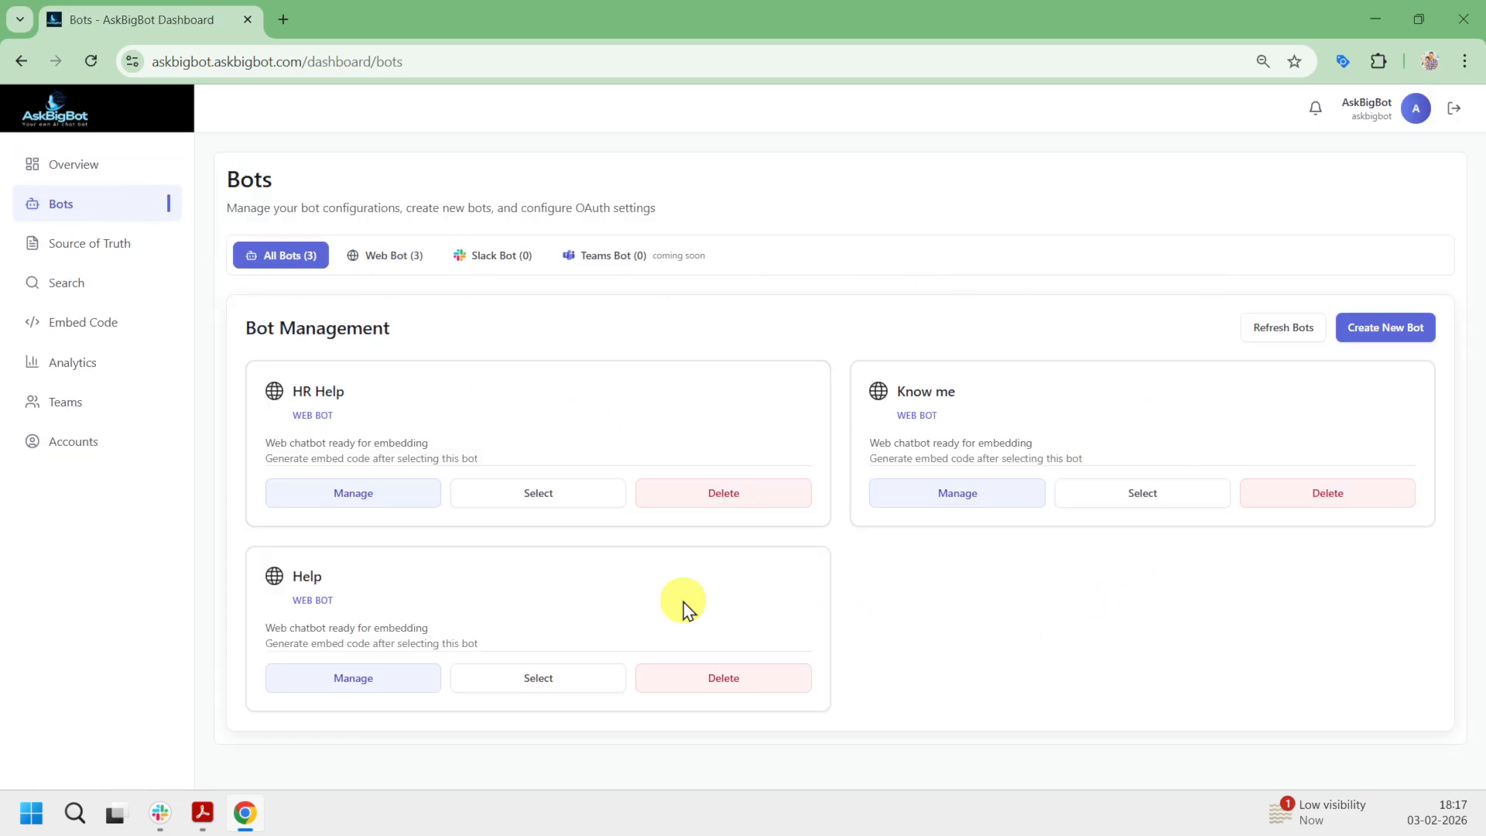
left_click(473, 255)
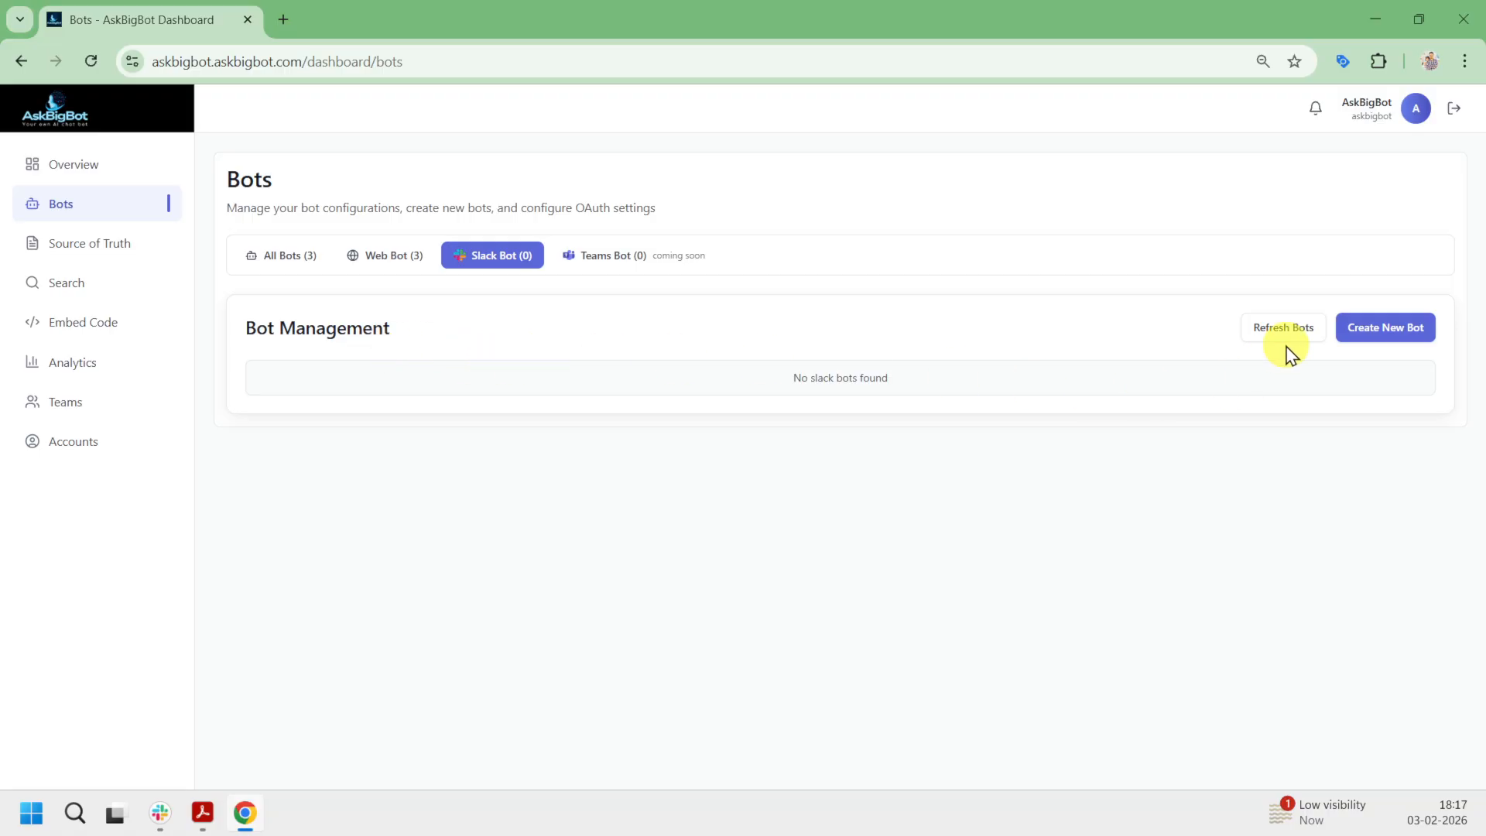
left_click(1372, 329)
left_click(301, 463)
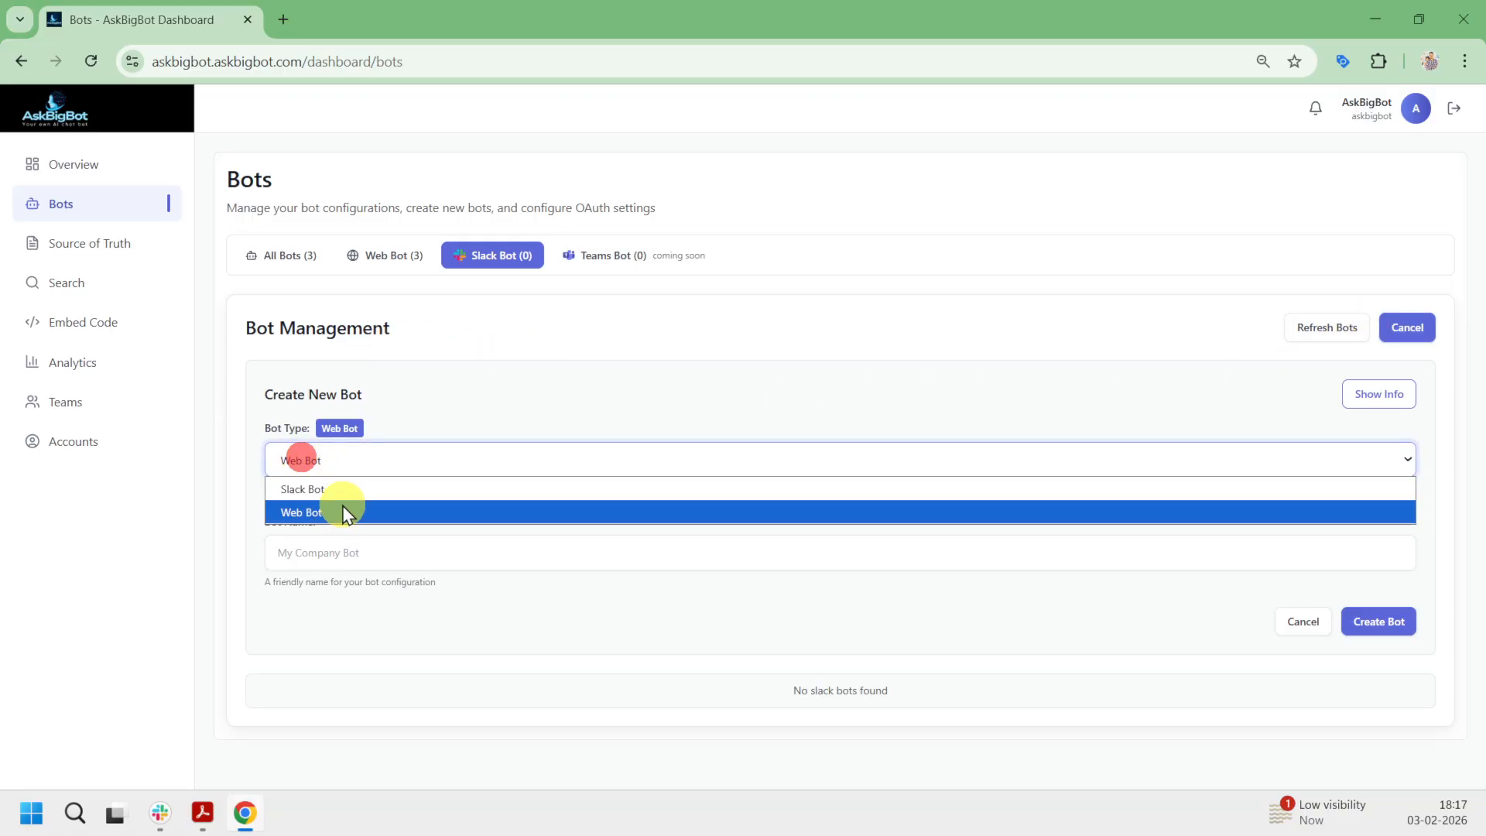
left_click(332, 489)
left_click(407, 555)
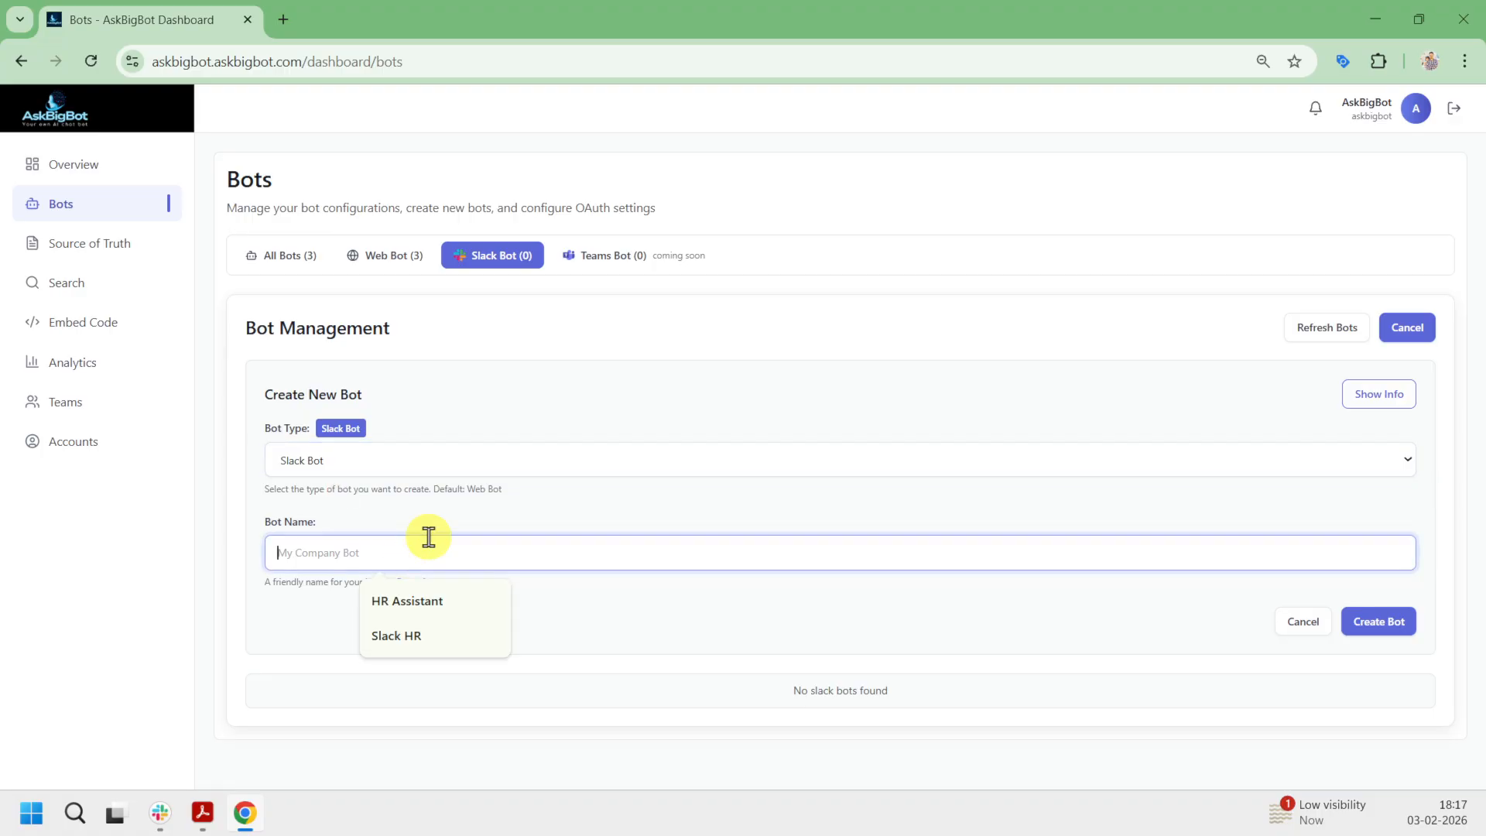
left_click(425, 602)
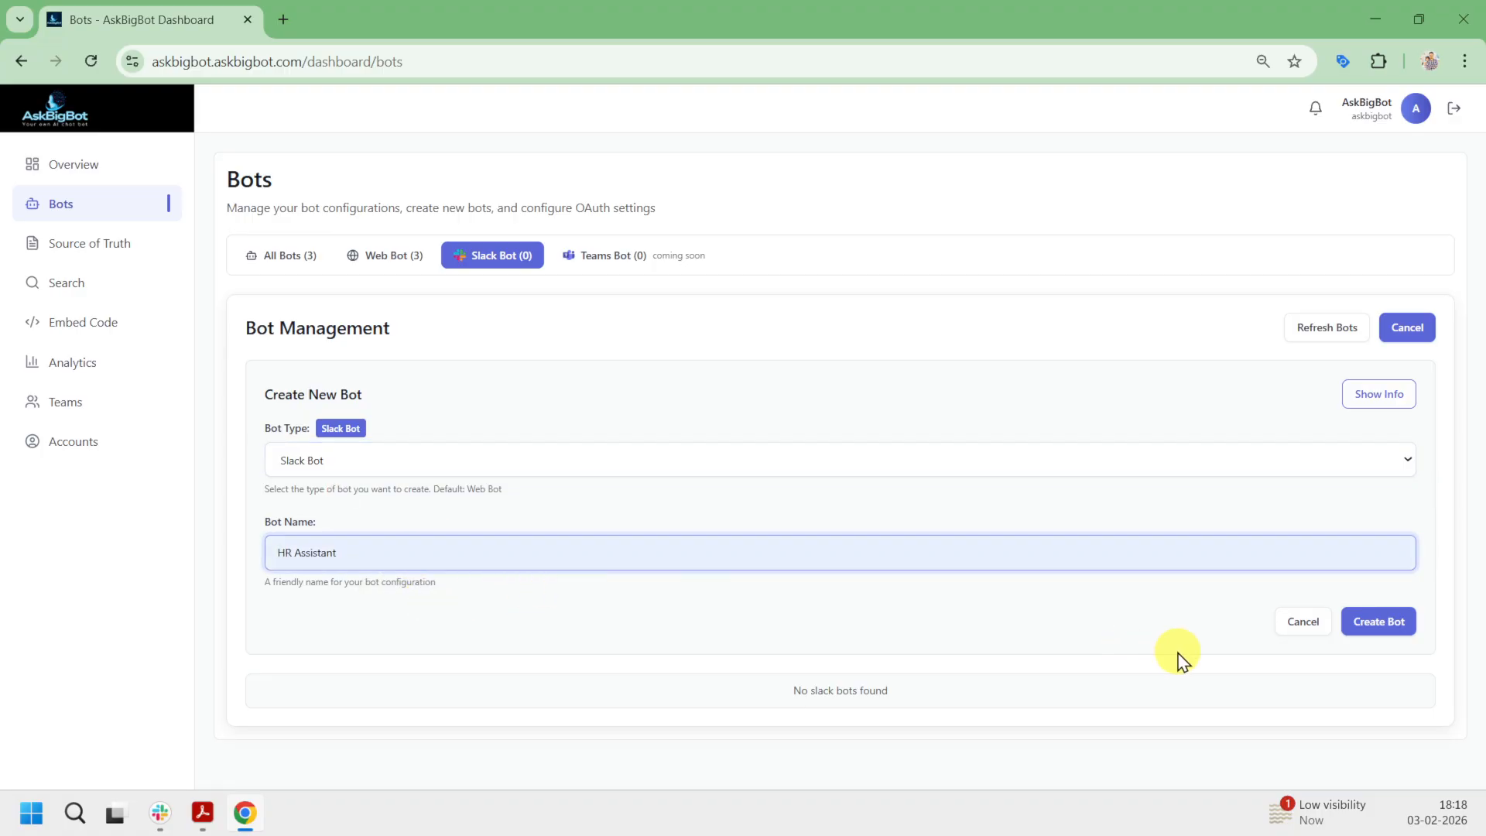
left_click(1364, 636)
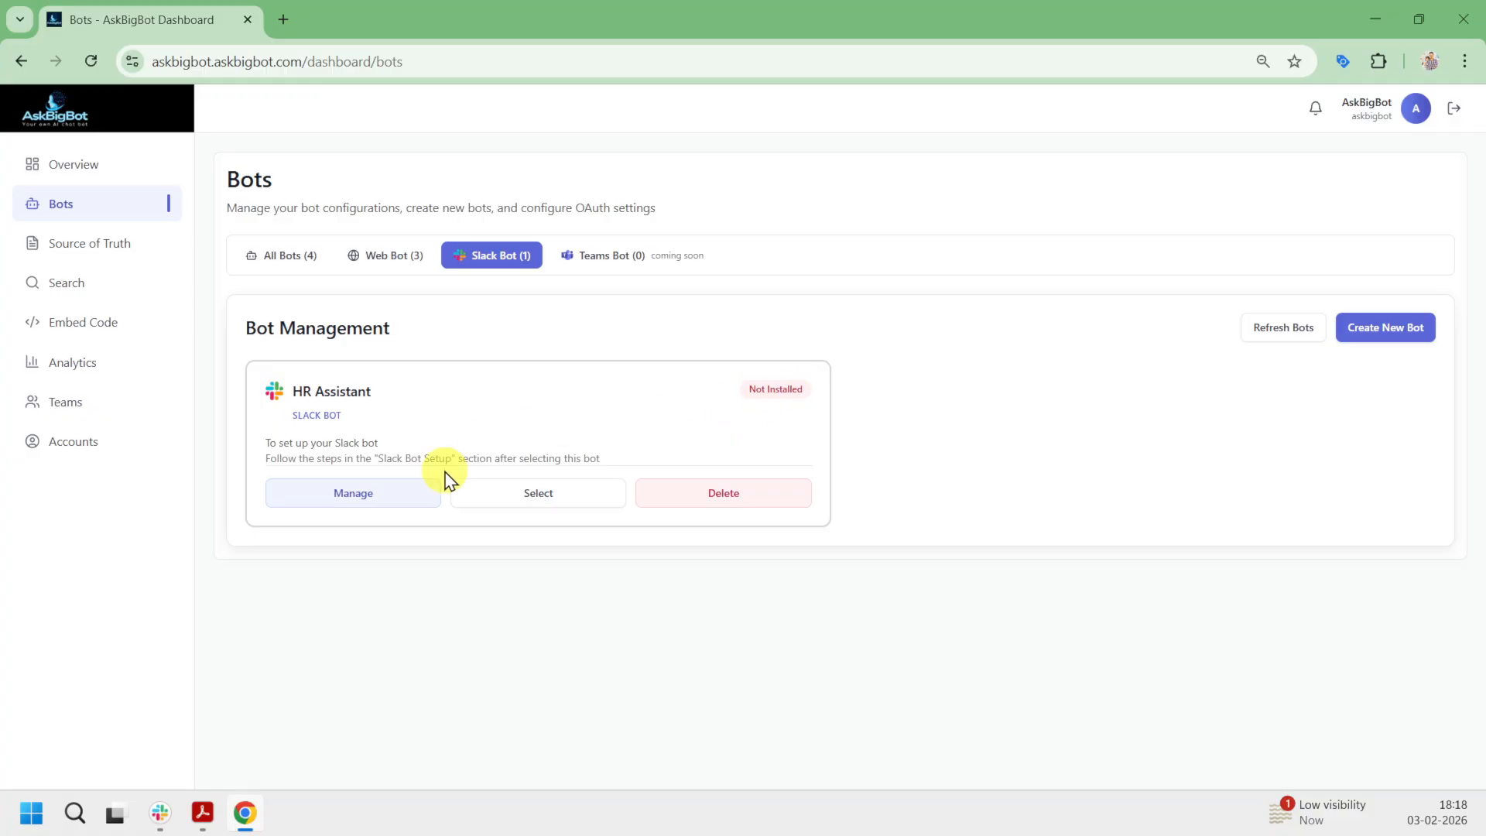
- Open the HR Assistant bot's setup instructions and follow the link to the Slack API apps page
left_click(364, 499)
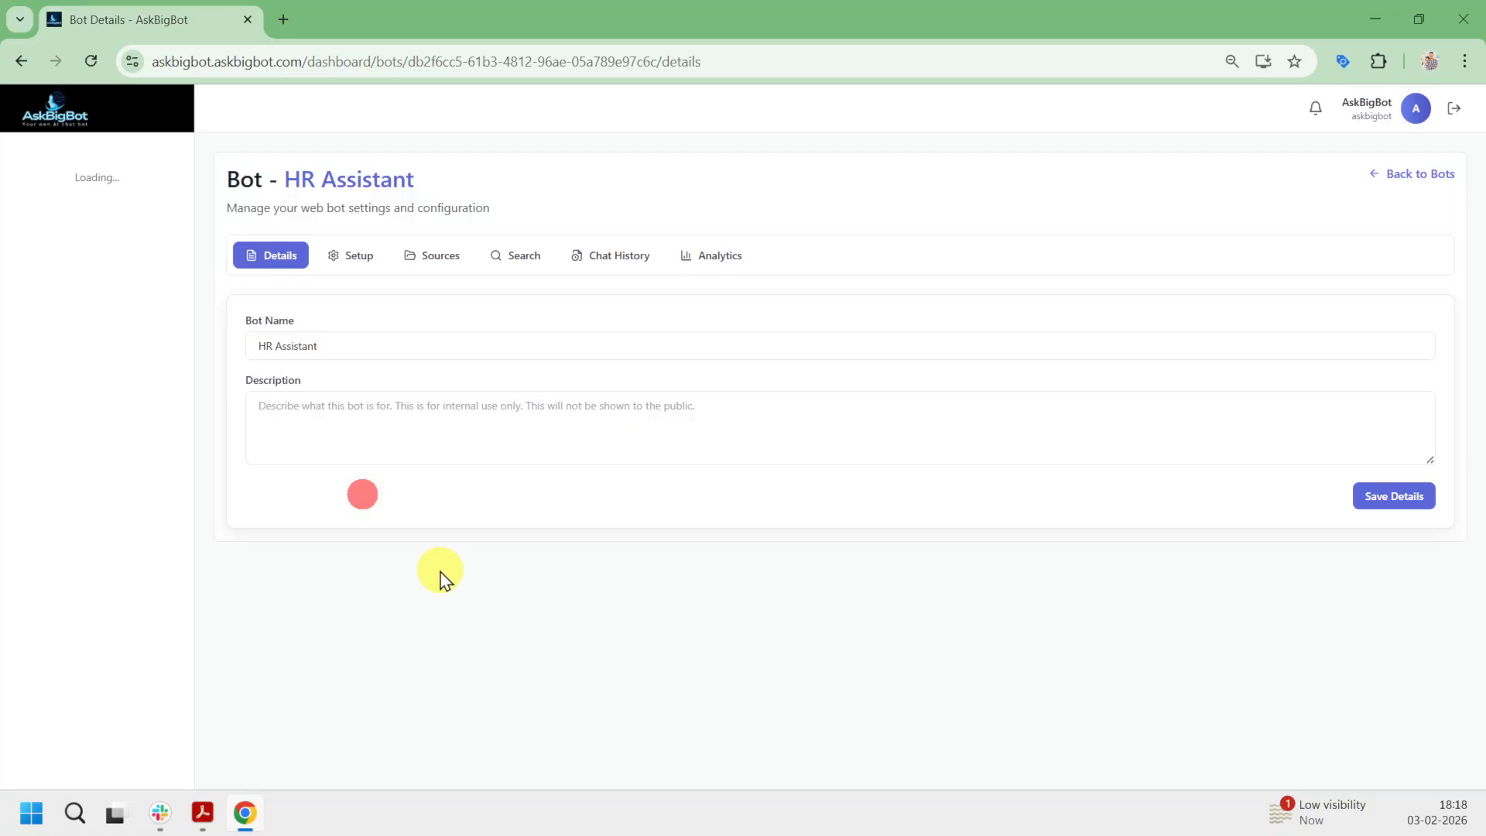
mouse_move(211, 813)
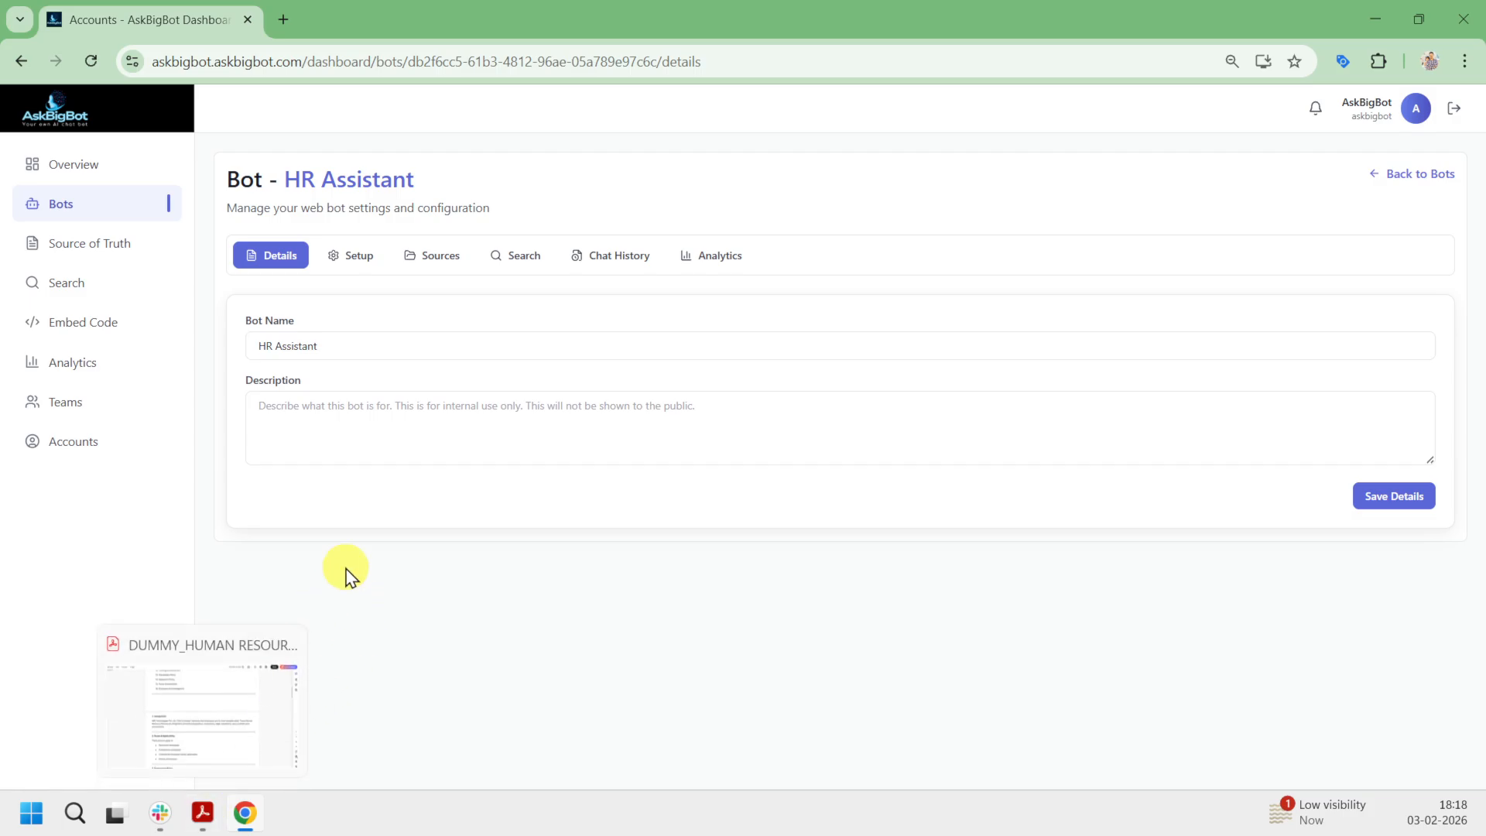
left_click(357, 256)
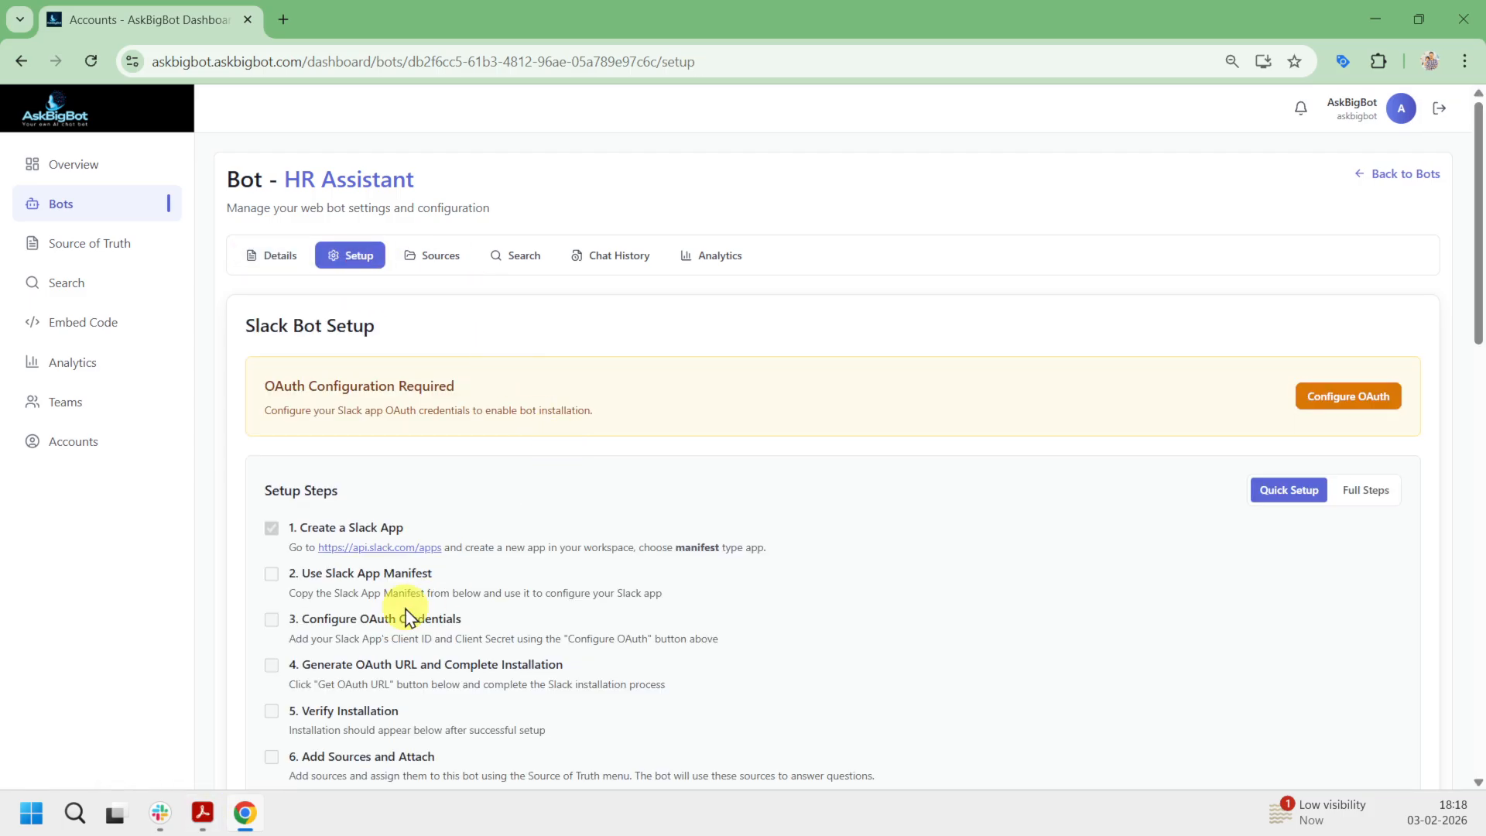
scroll(348, 557, "down", 1)
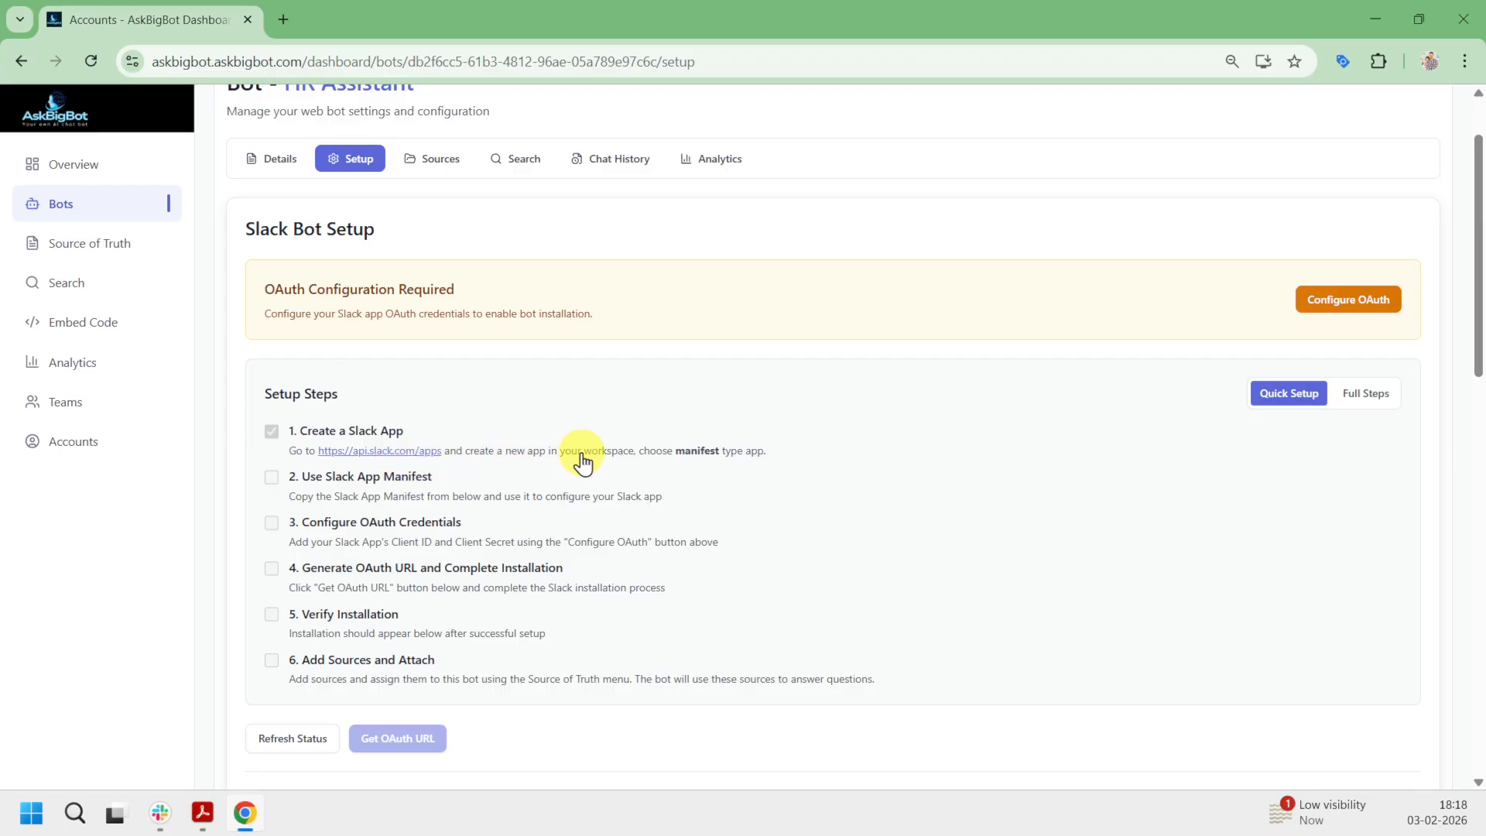
left_click(373, 450)
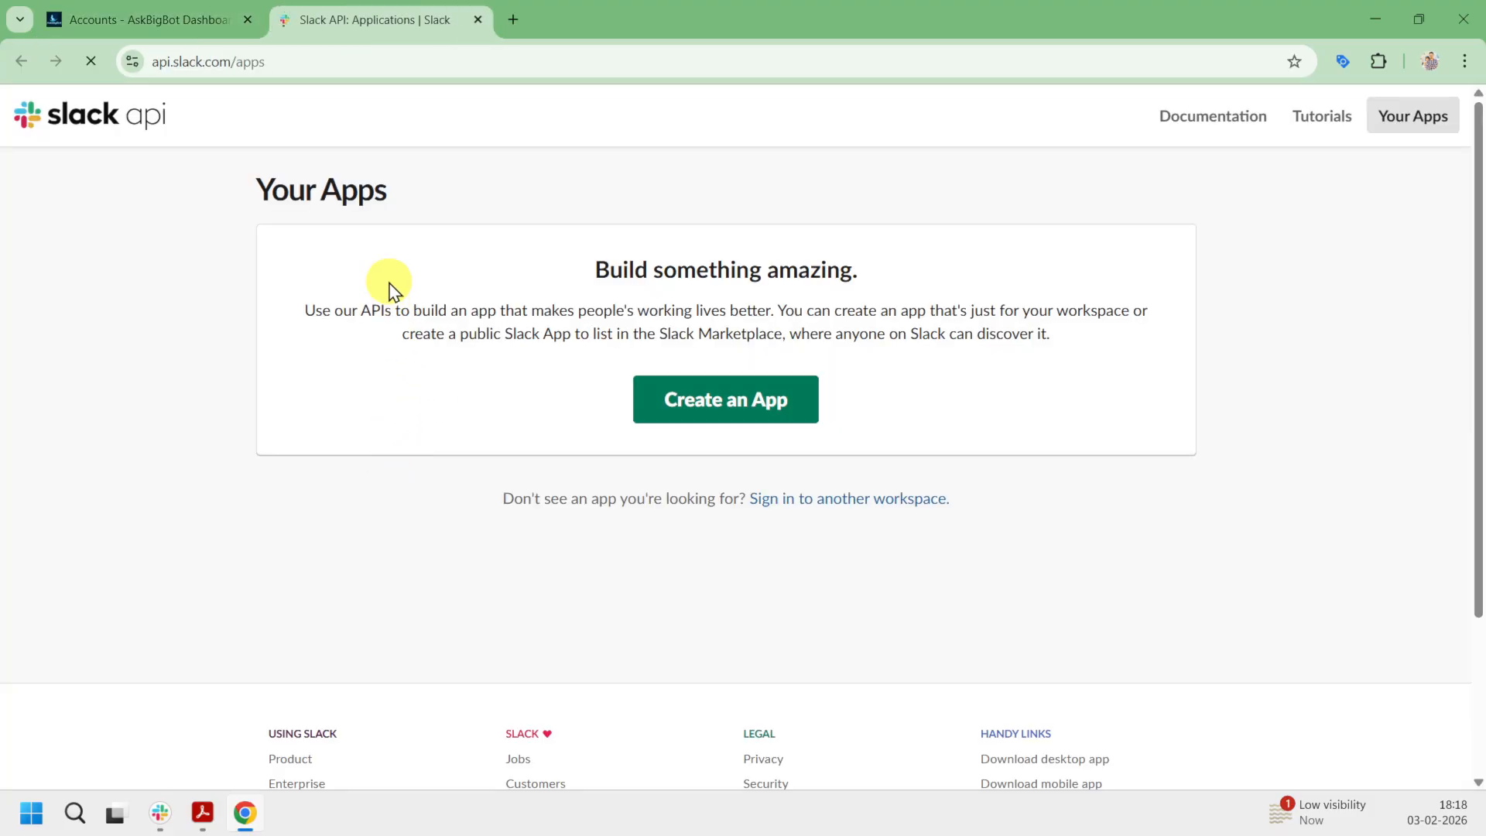
- Start a new Slack app from a manifest and choose iOSS as its workspace, continuing to the manifest editor
left_click(155, 25)
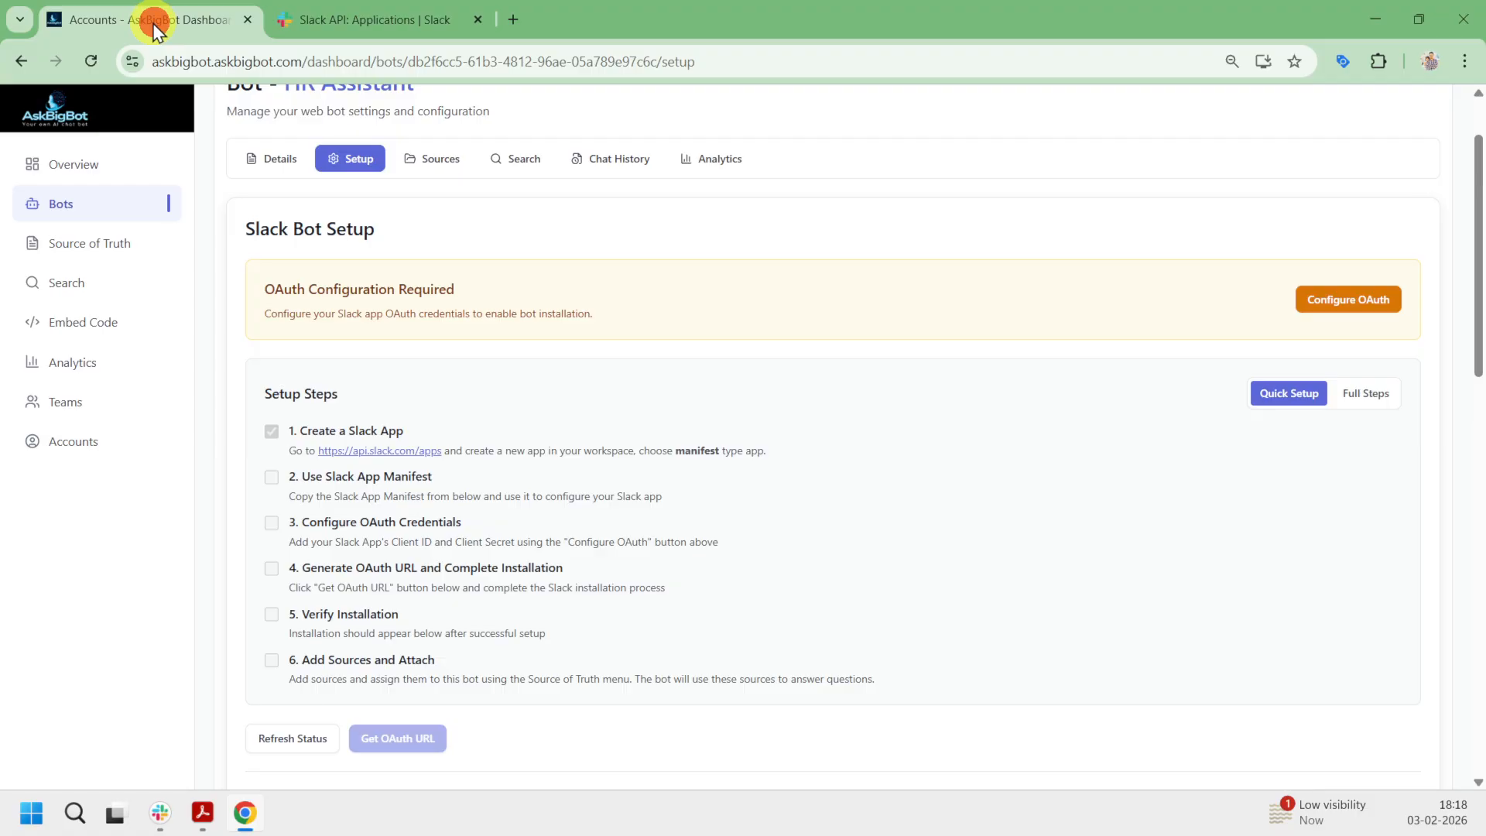
left_click(365, 17)
left_click(721, 399)
left_click(704, 395)
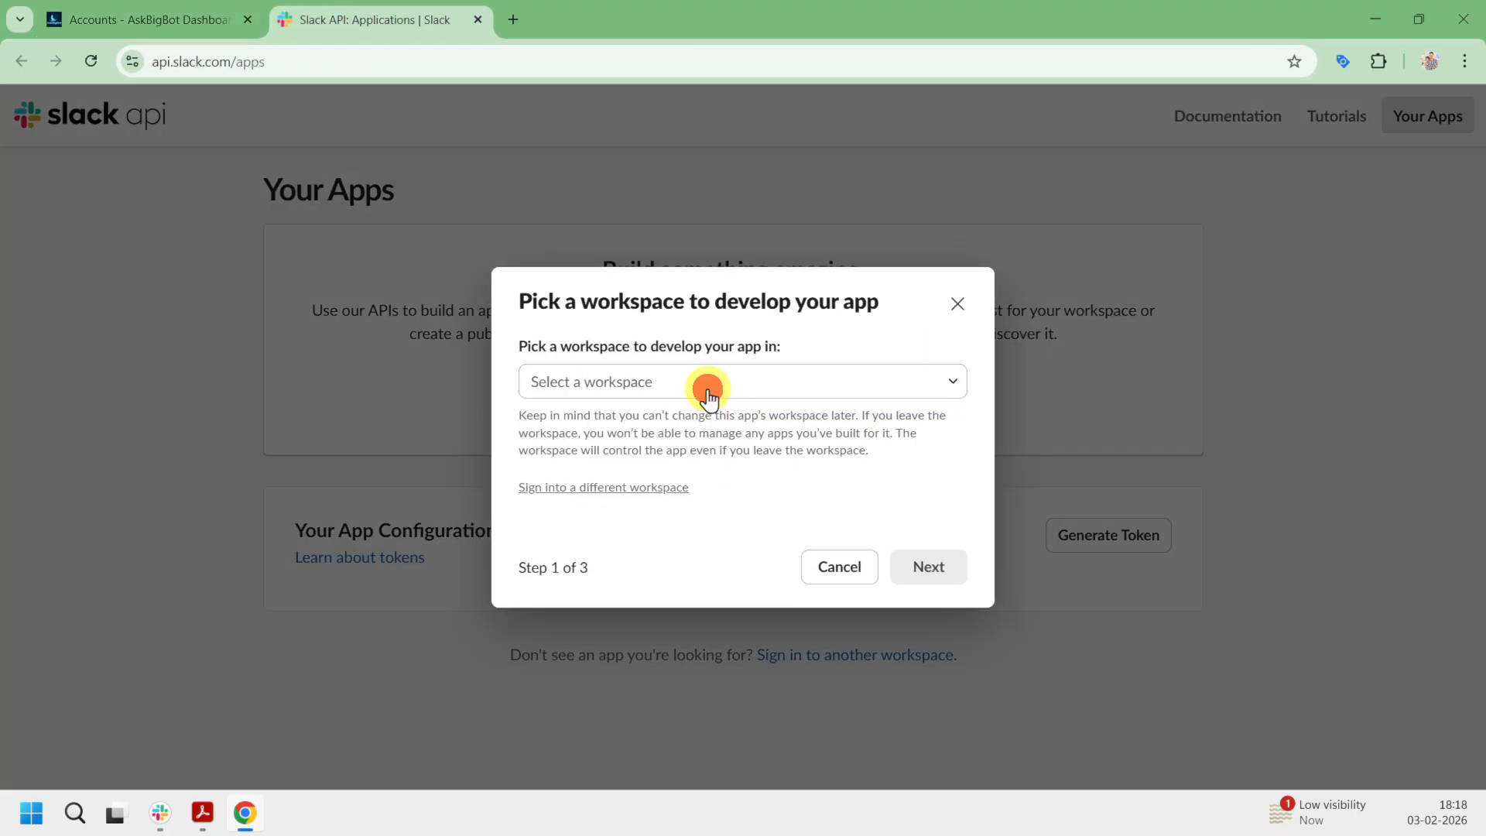
left_click(739, 379)
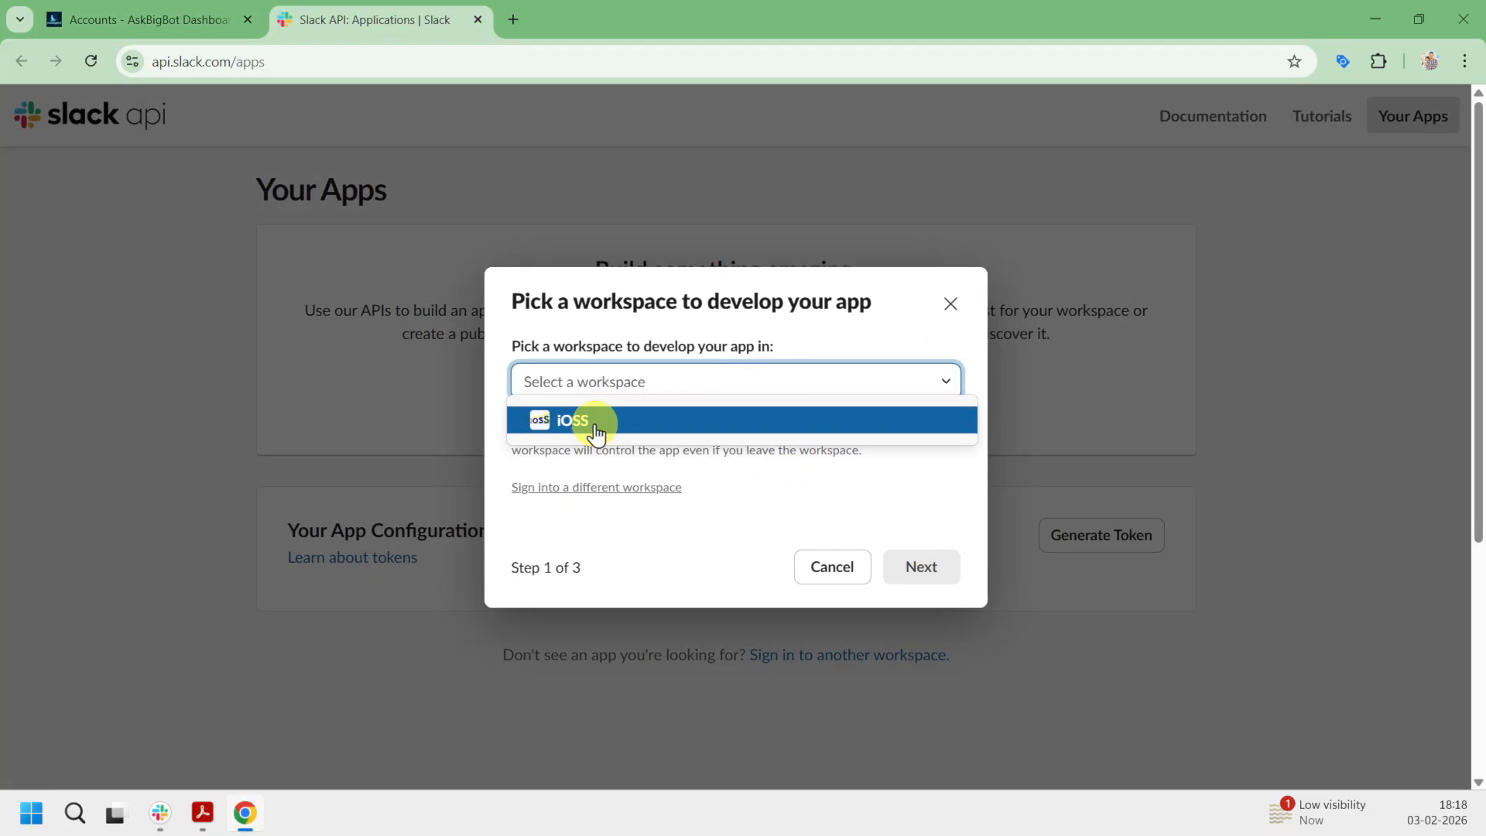
left_click(622, 422)
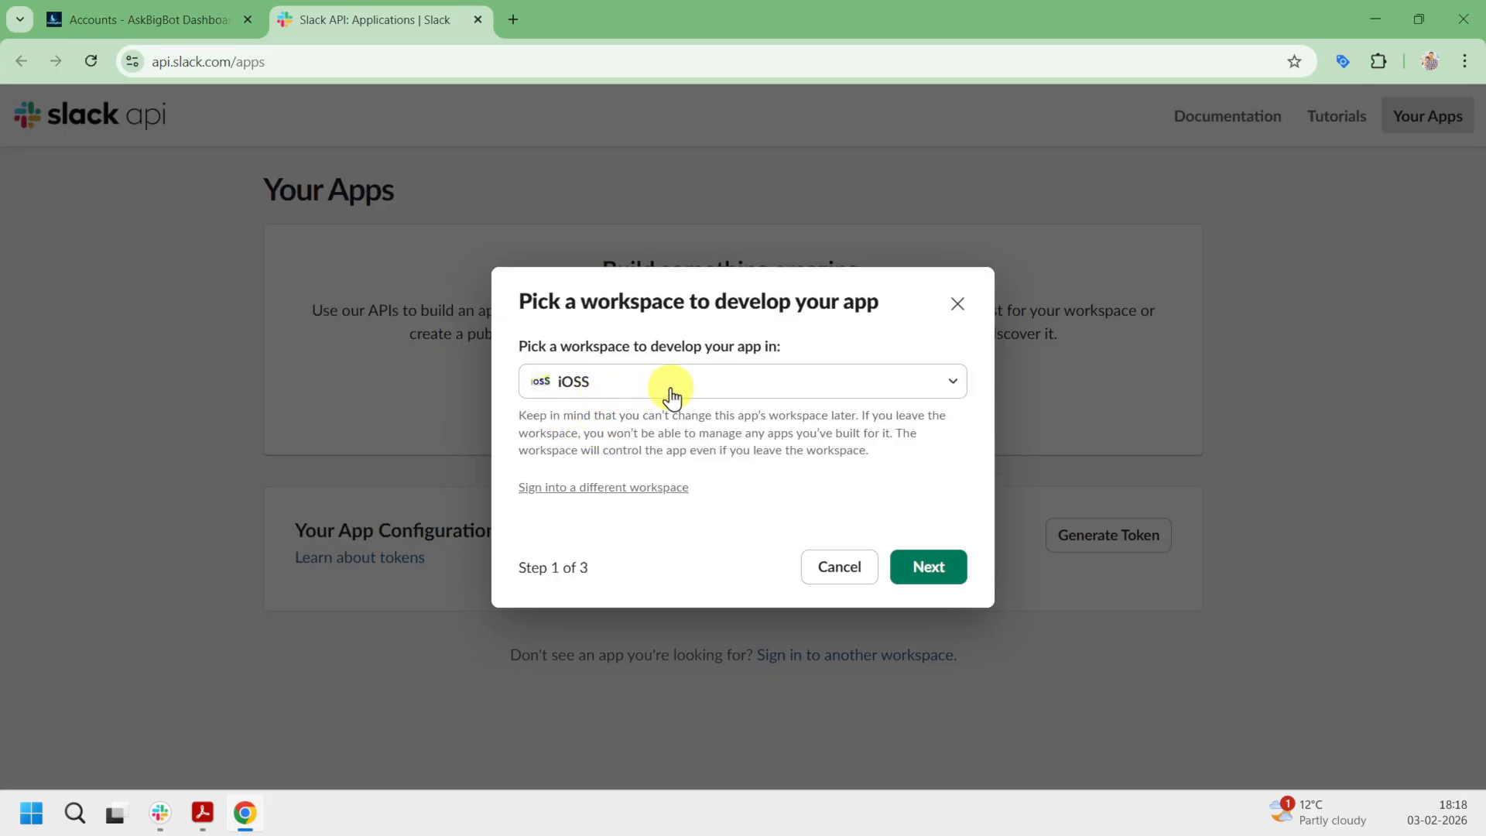
left_click(929, 569)
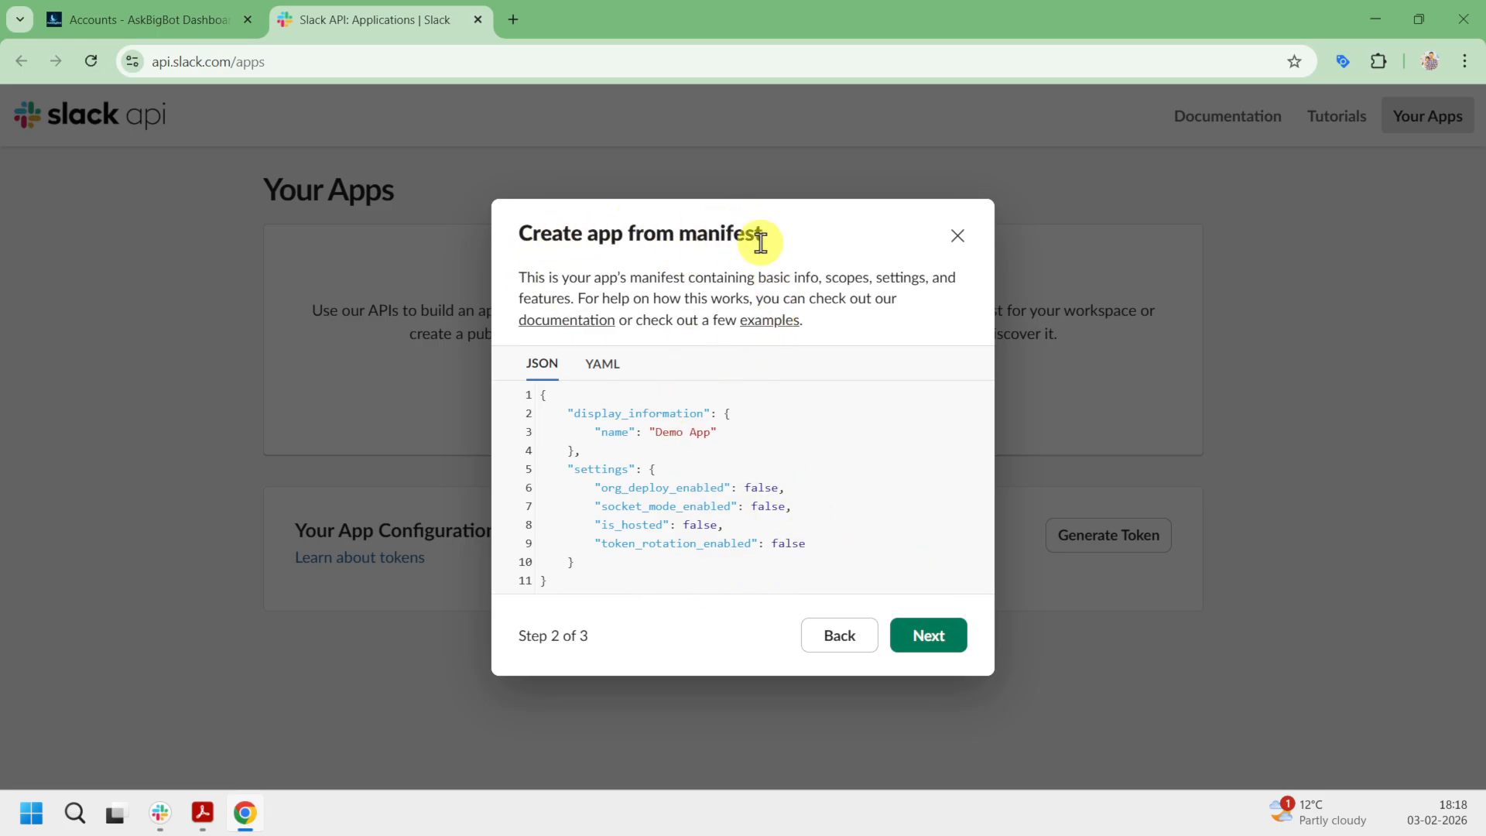
- Select the entire demo JSON in the manifest editor and copy the Slack App Manifest from the HR Assistant setup page
left_click(569, 582)
left_click_drag(570, 581, 534, 392)
left_click(182, 29)
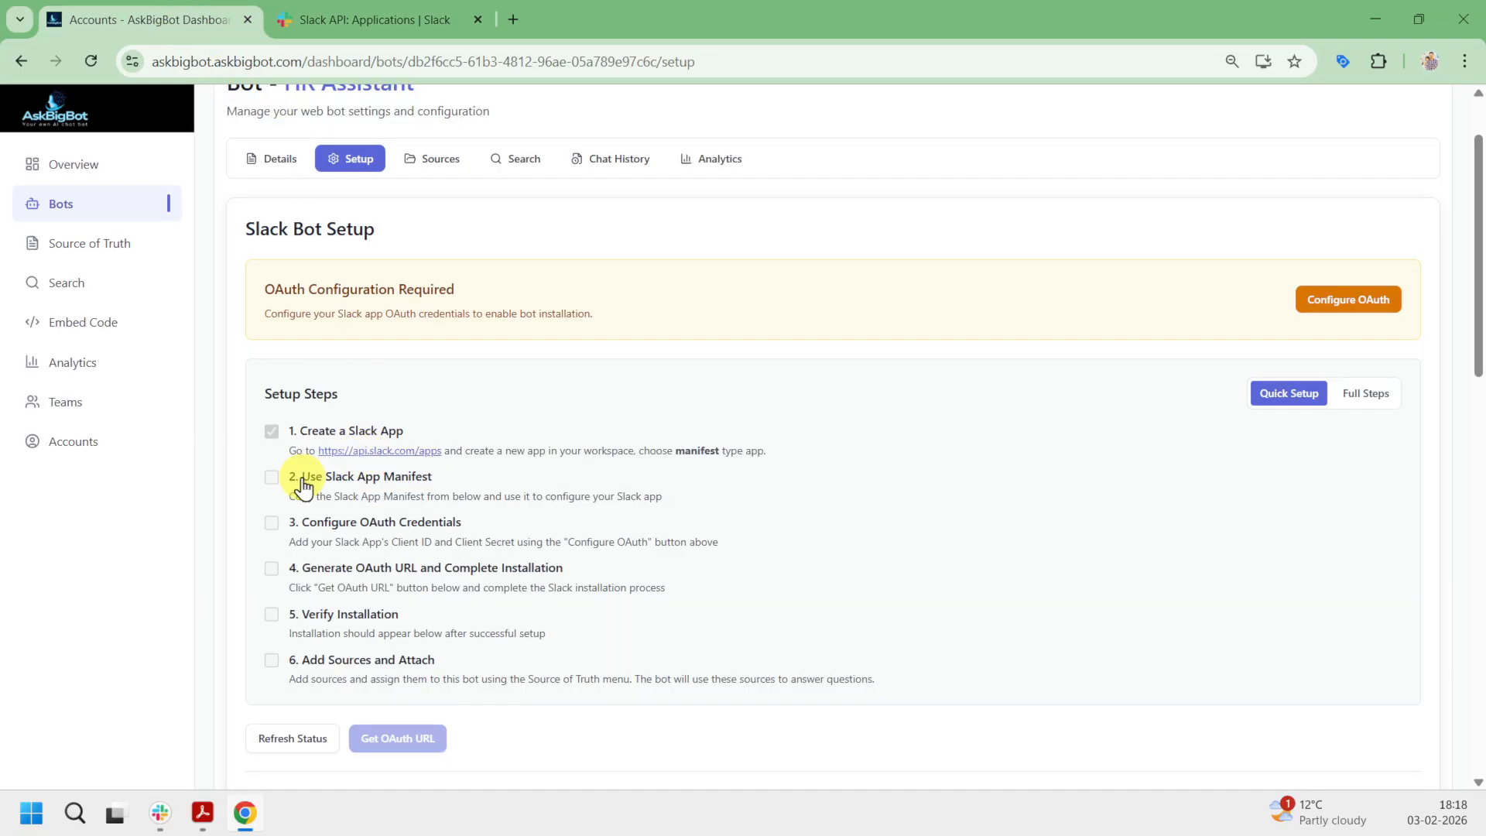
left_click(398, 484)
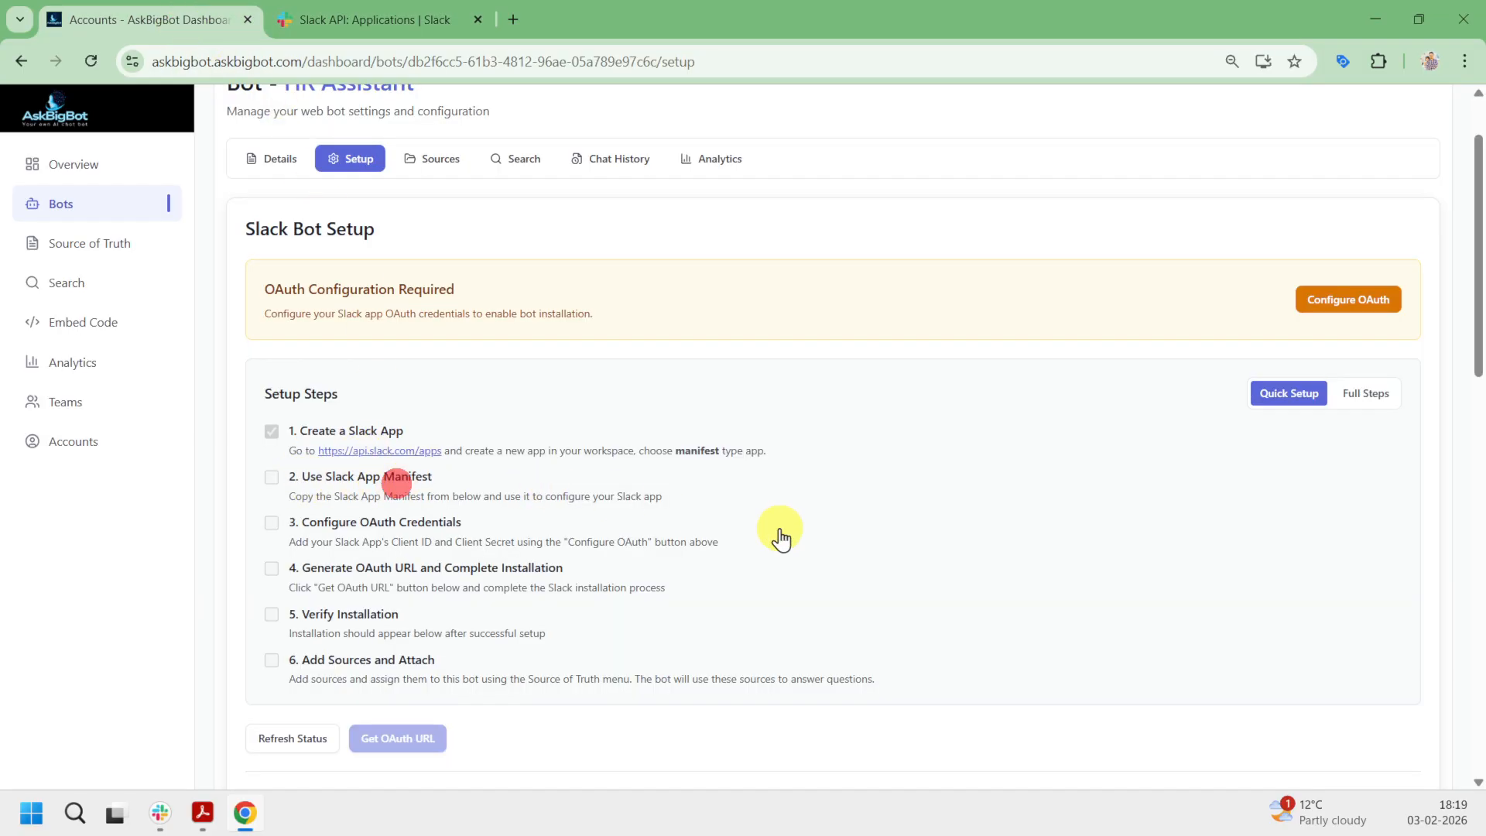
scroll(942, 541, "down", 2)
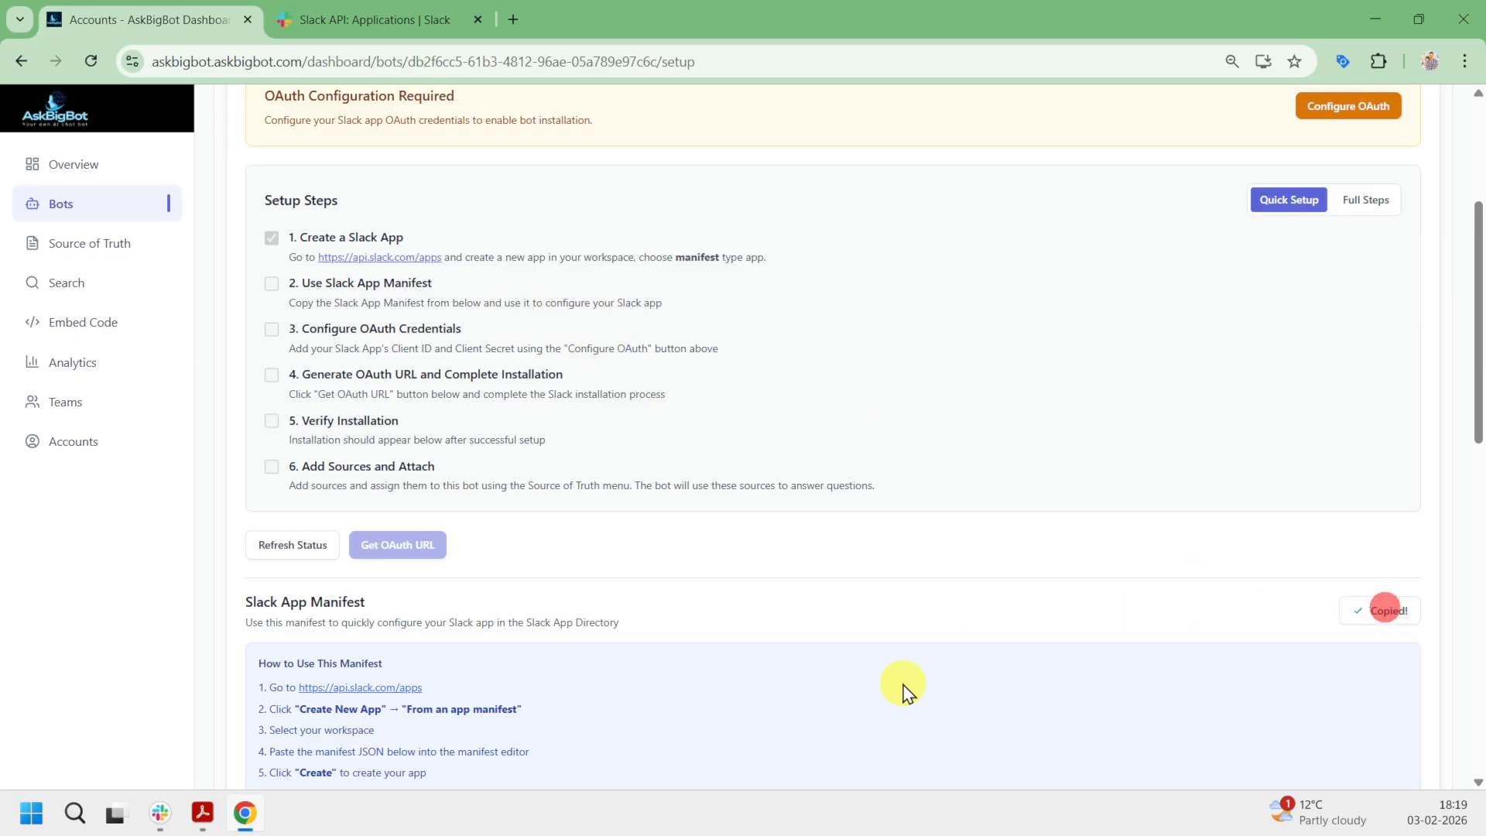
- Look through the manifest instructions and JSON on the HR Assistant setup page, copy the Slack App Manifest again, and return to Slack's manifest editor
scroll(905, 689, "down", 5)
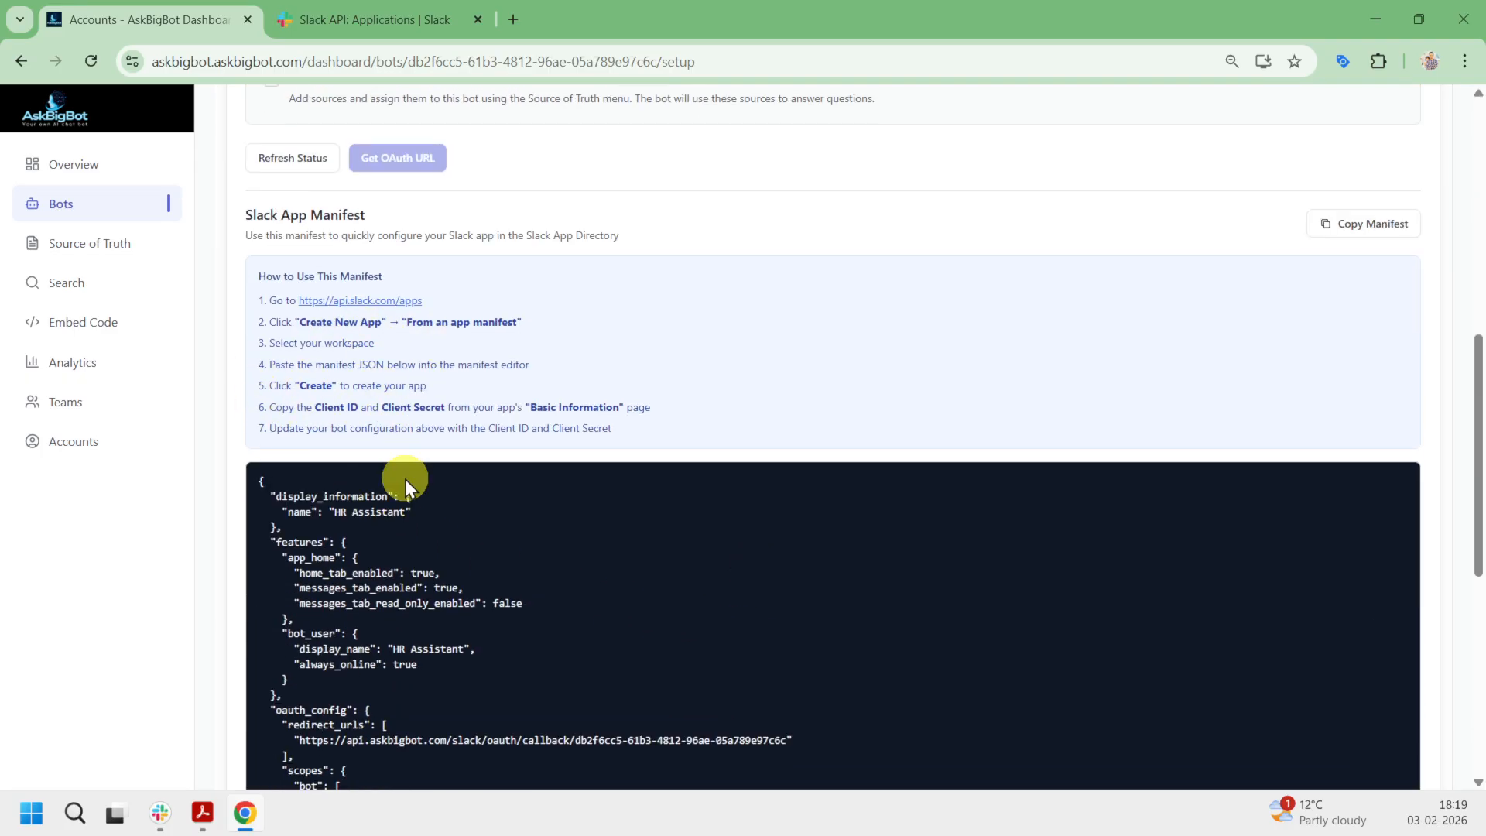
scroll(414, 551, "down", 6)
scroll(414, 542, "up", 8)
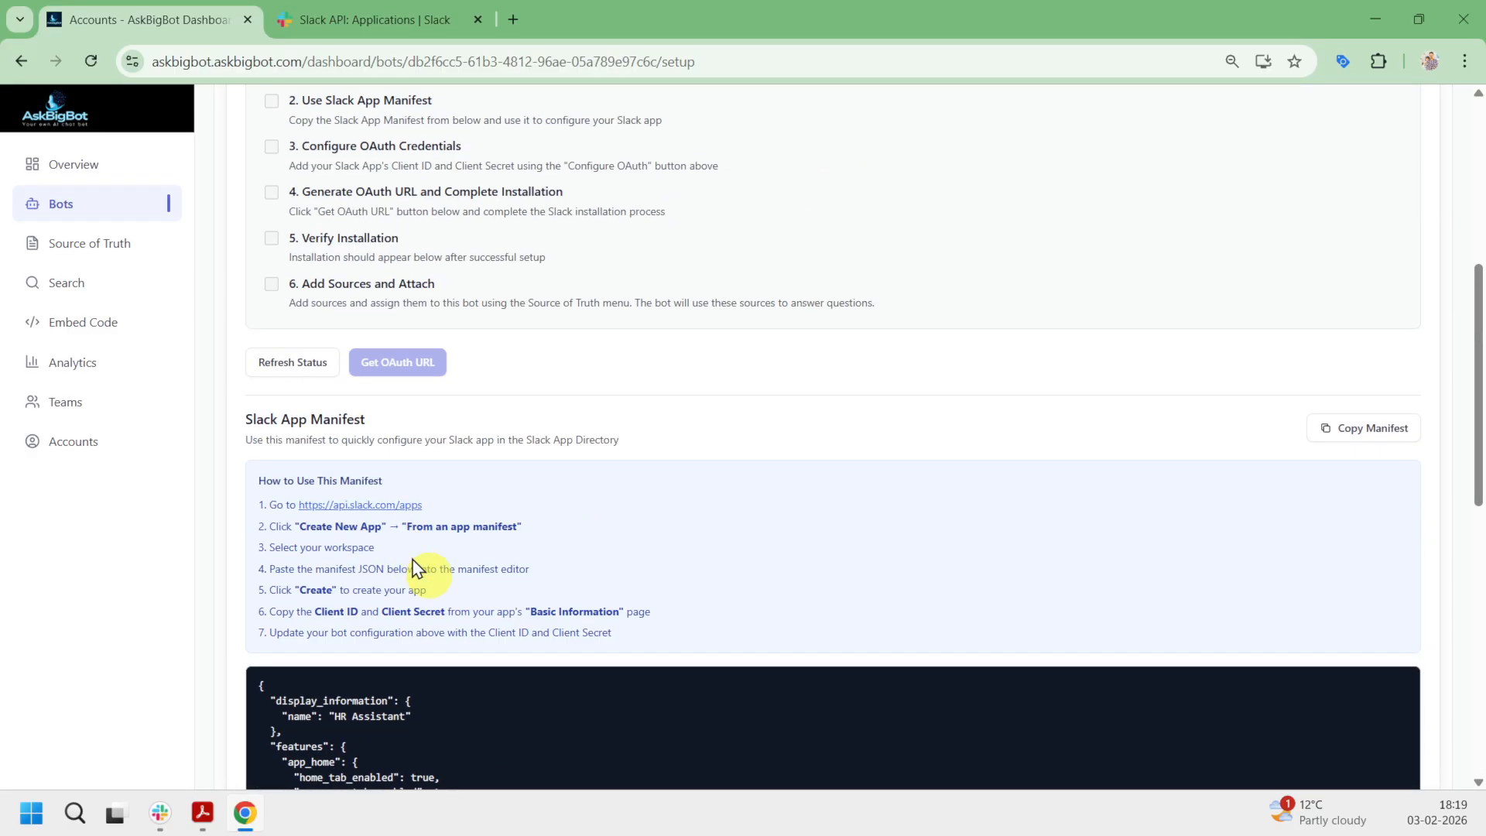
left_click(1345, 425)
left_click(407, 23)
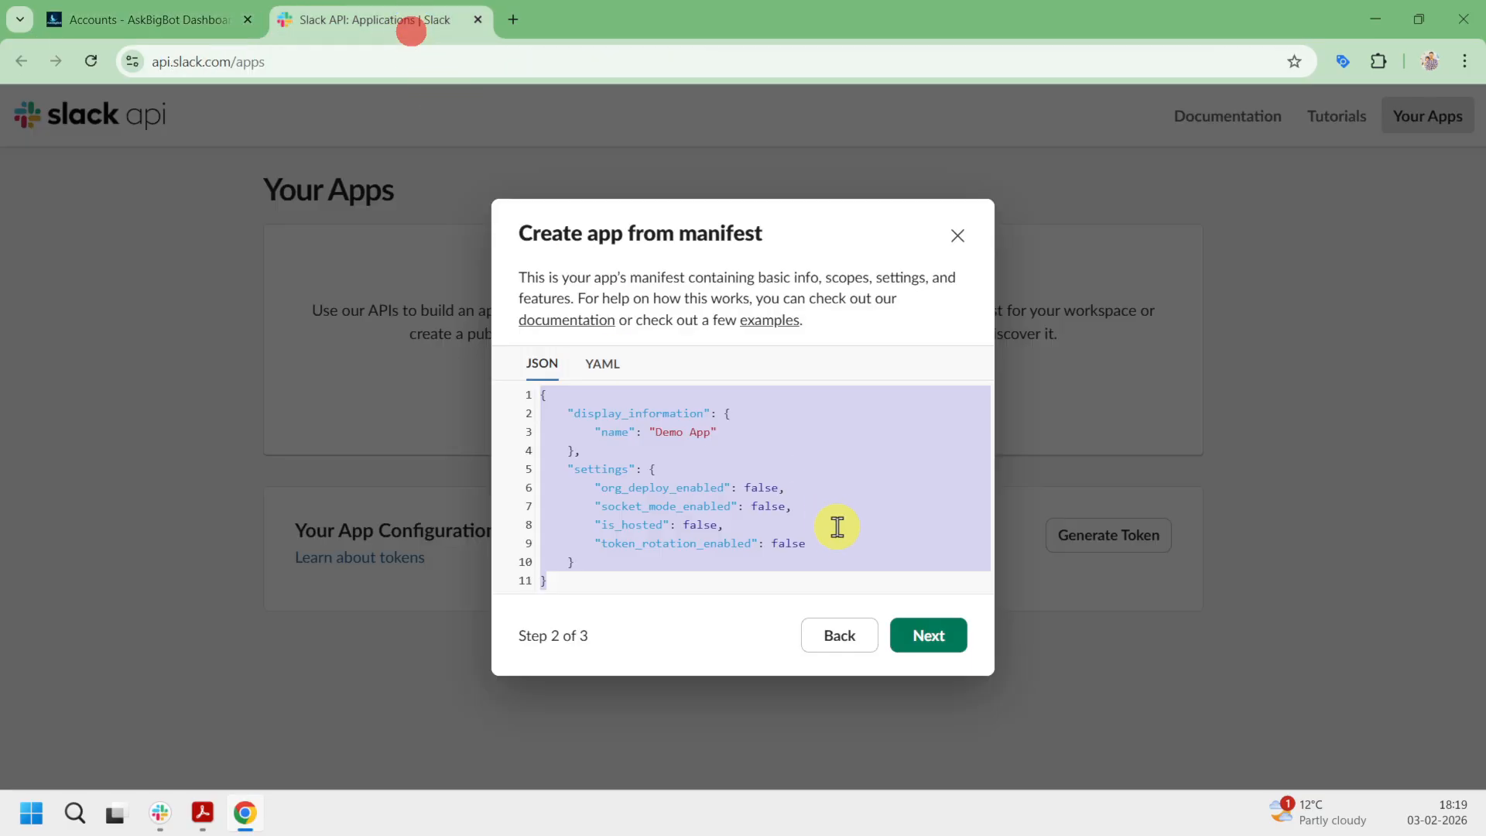
- Replace the demo JSON with the copied HR Assistant manifest and create the Slack app
left_click(838, 534)
key("ctrl+a")
key("ctrl+v")
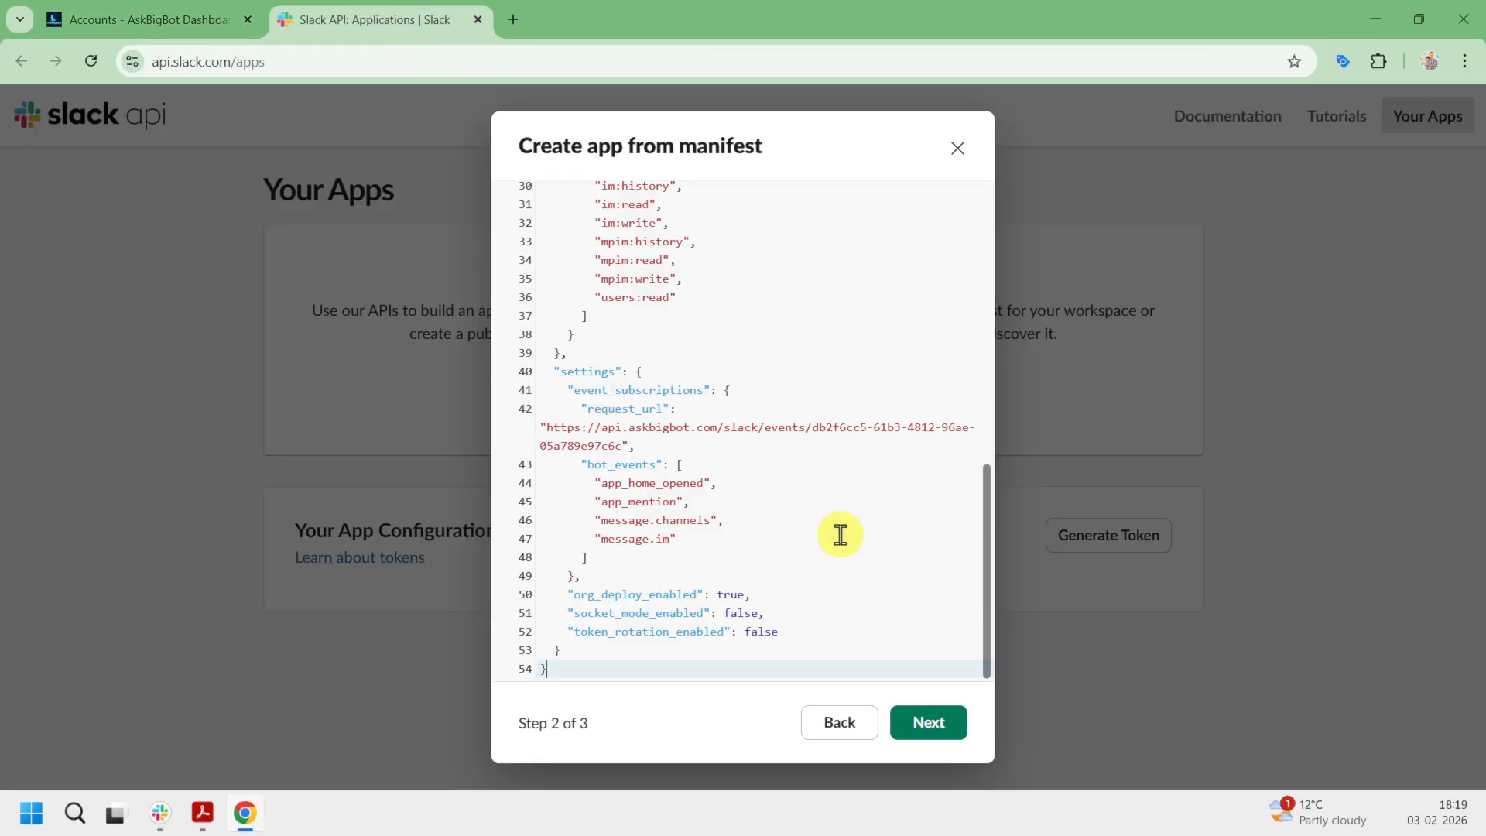
left_click(918, 721)
left_click(949, 604)
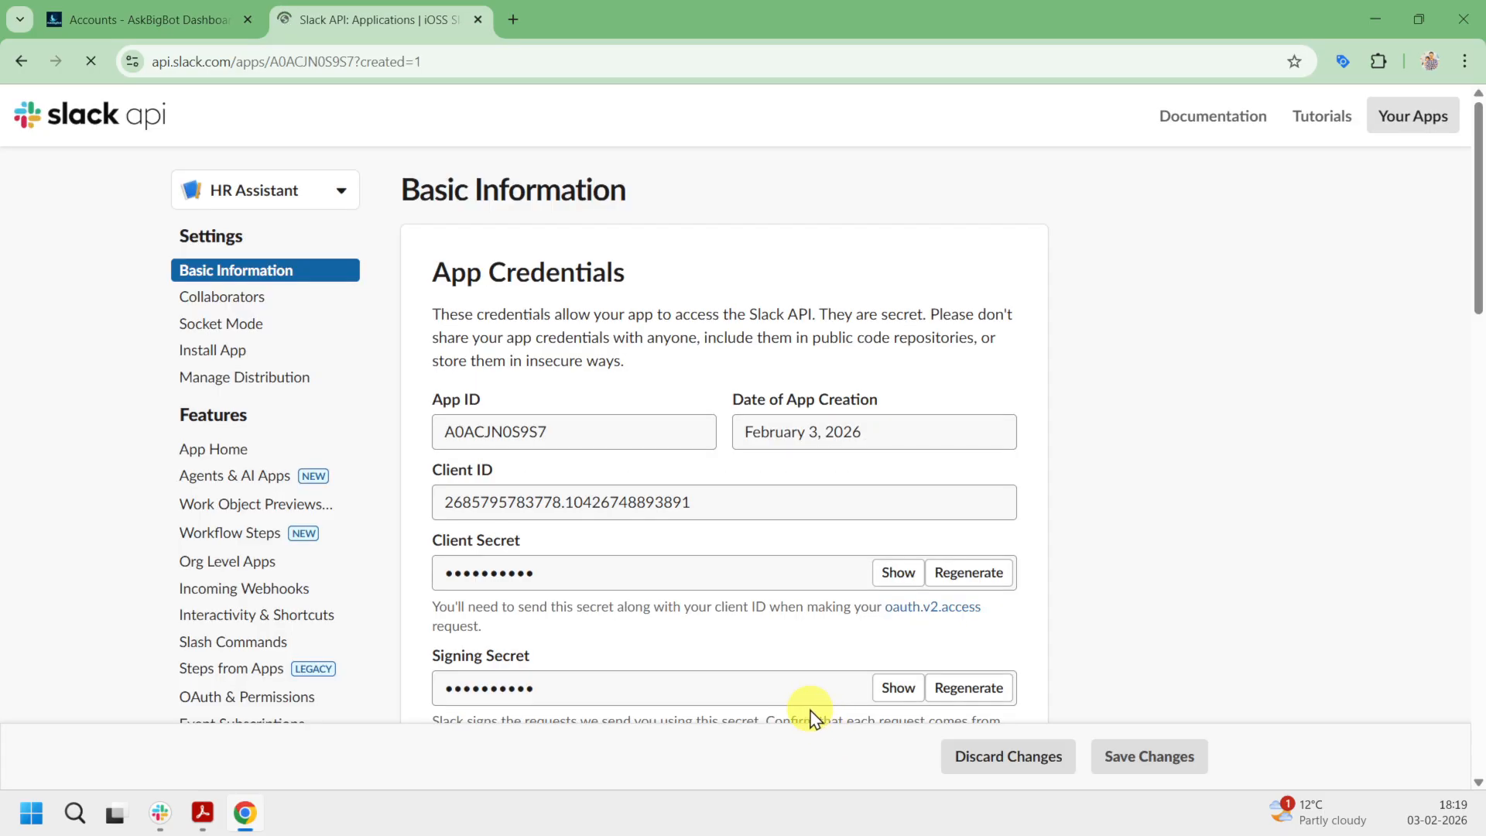
- Locate the new Slack app's credentials and open the OAuth configuration form on the HR Assistant setup page in AskBigBot
scroll(608, 485, "down", 1)
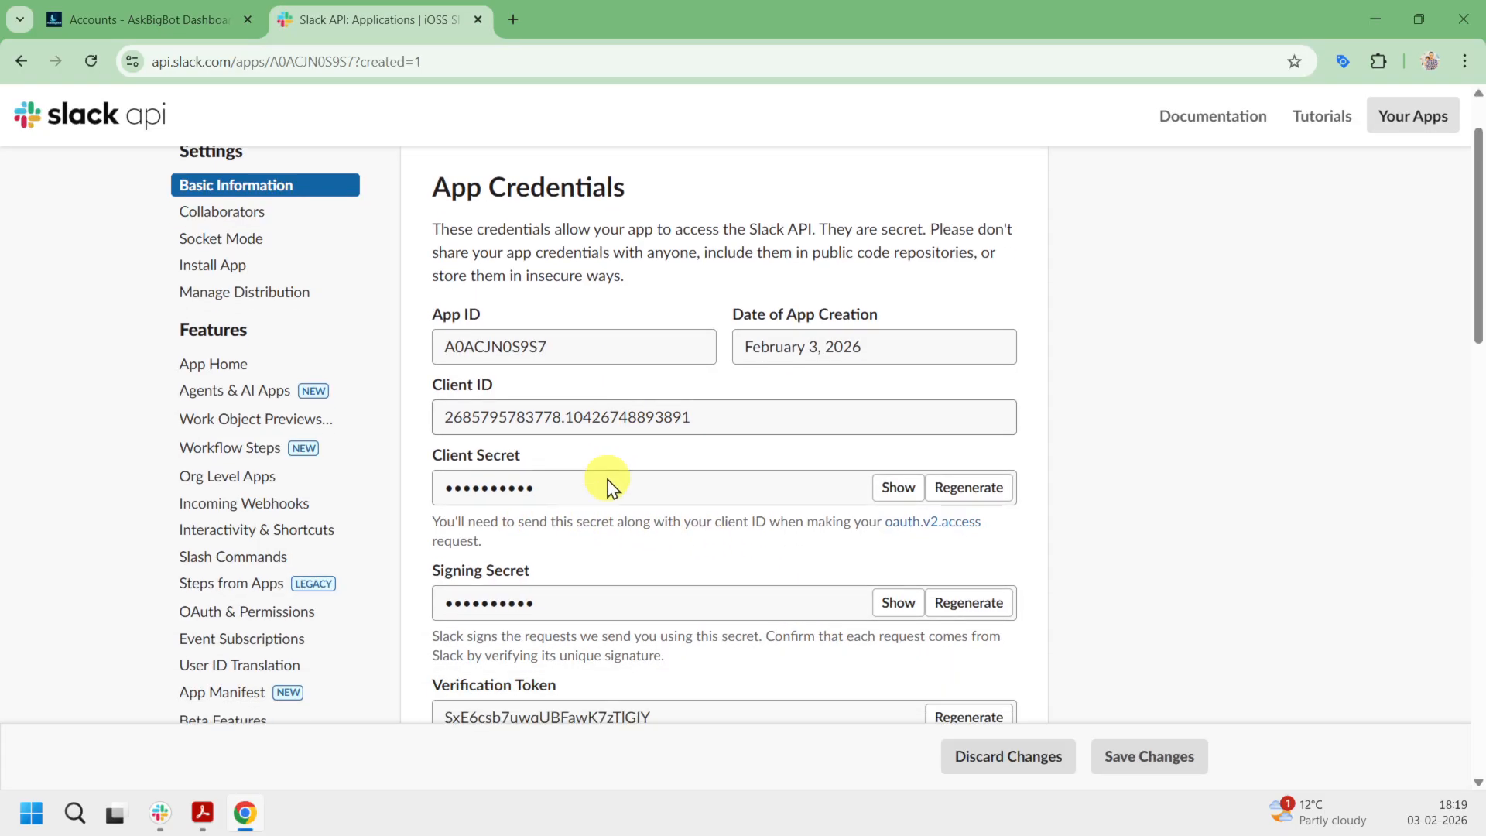
scroll(608, 486, "down", 1)
left_click(185, 20)
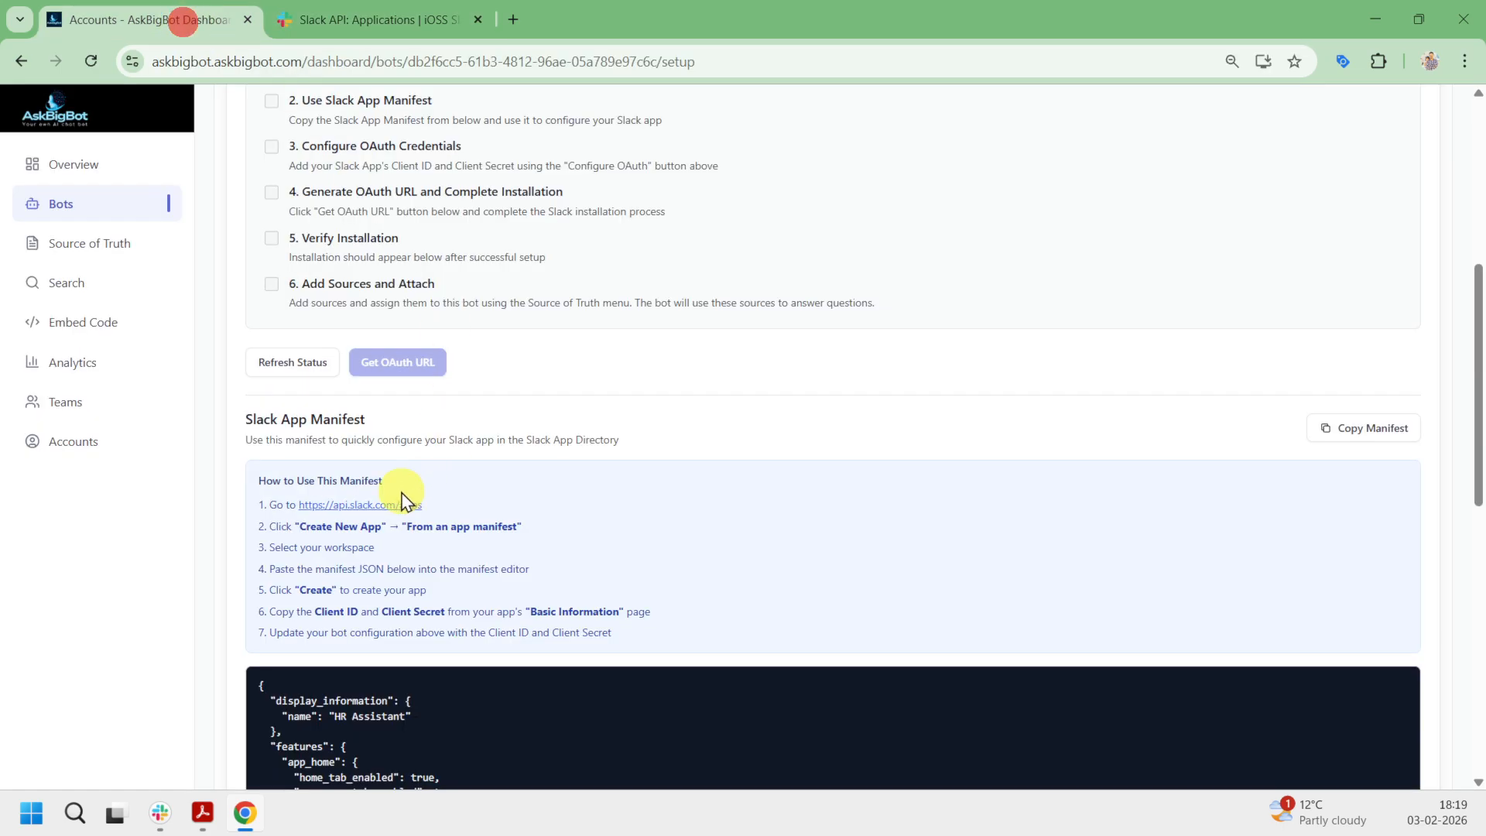
scroll(364, 465, "up", 3)
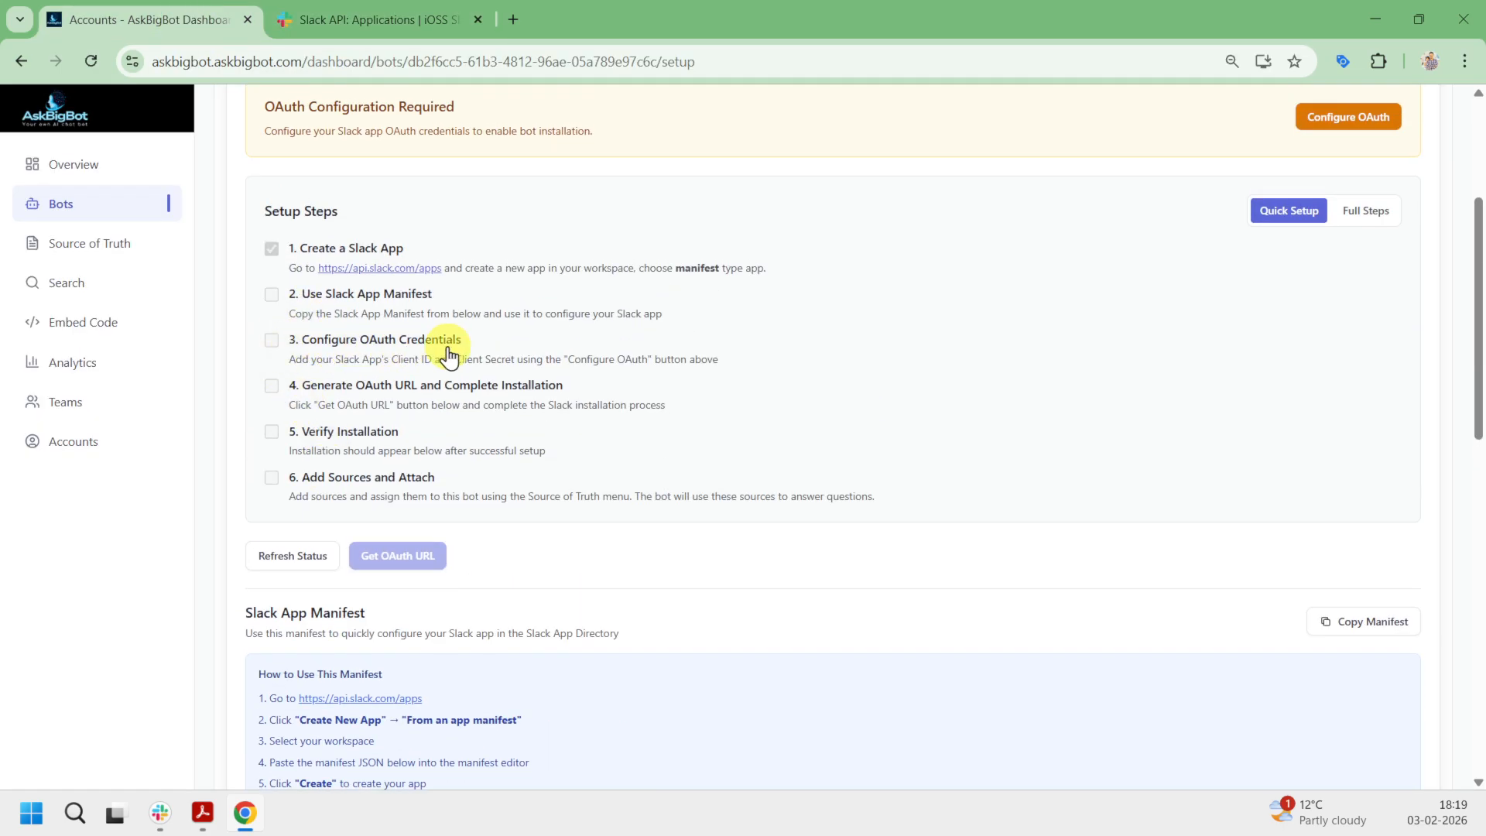
scroll(402, 357, "up", 4)
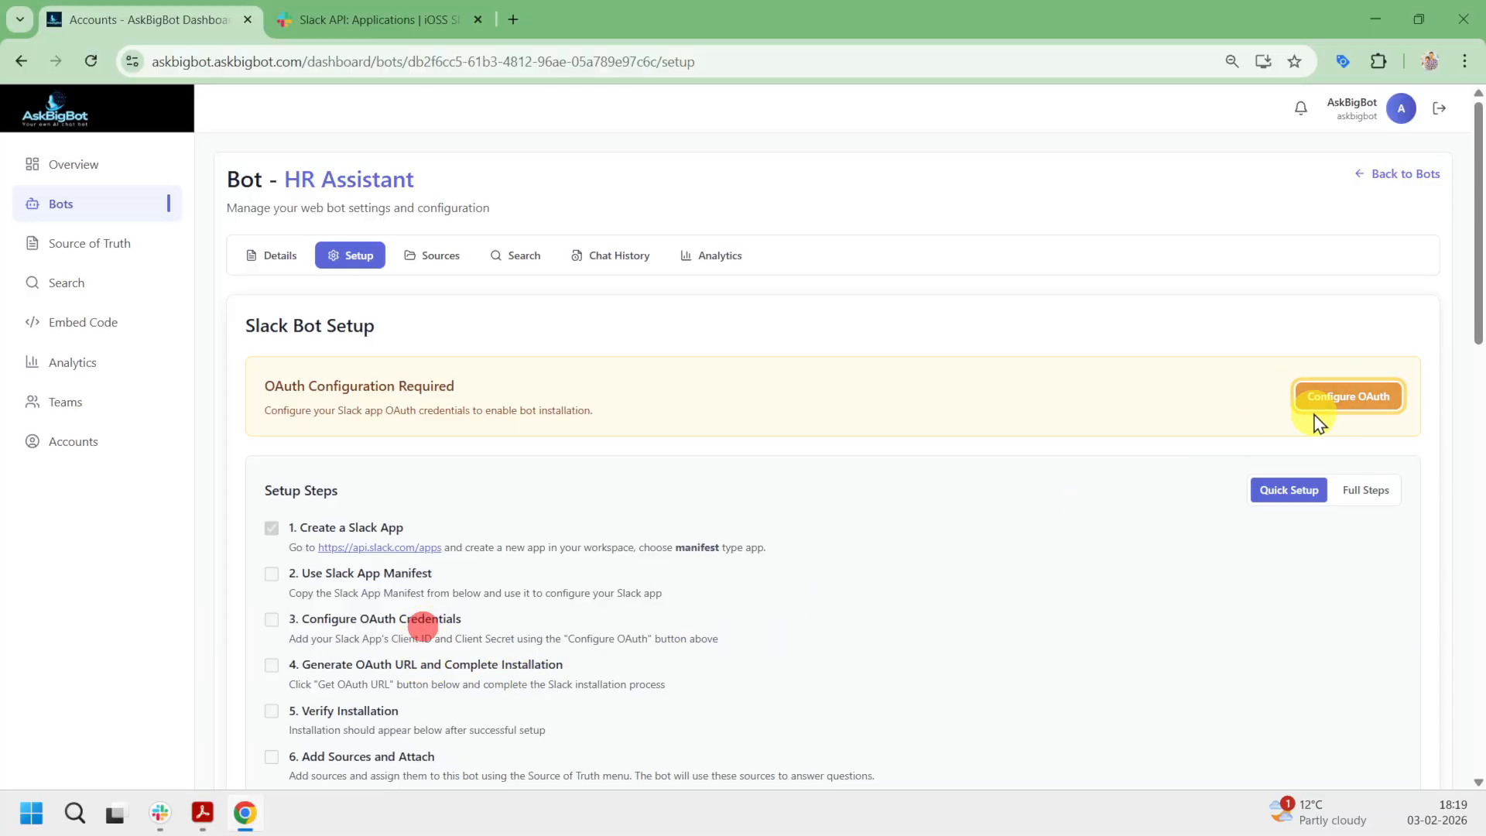
left_click(1338, 403)
scroll(584, 513, "down", 1)
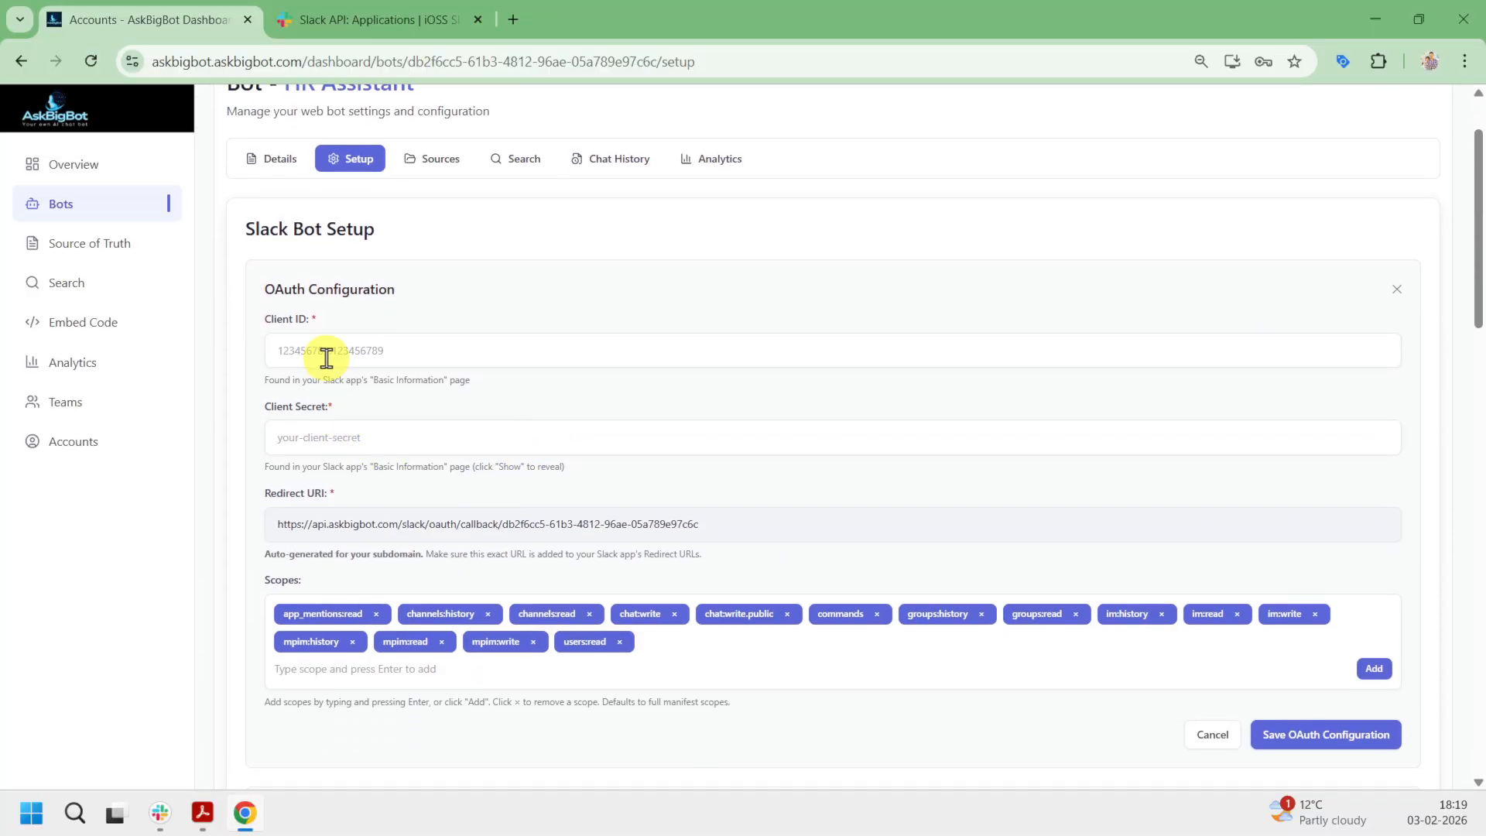
- Copy the Client ID from the Slack app's credentials into the Client ID of the bot's OAuth configuration
left_click(382, 31)
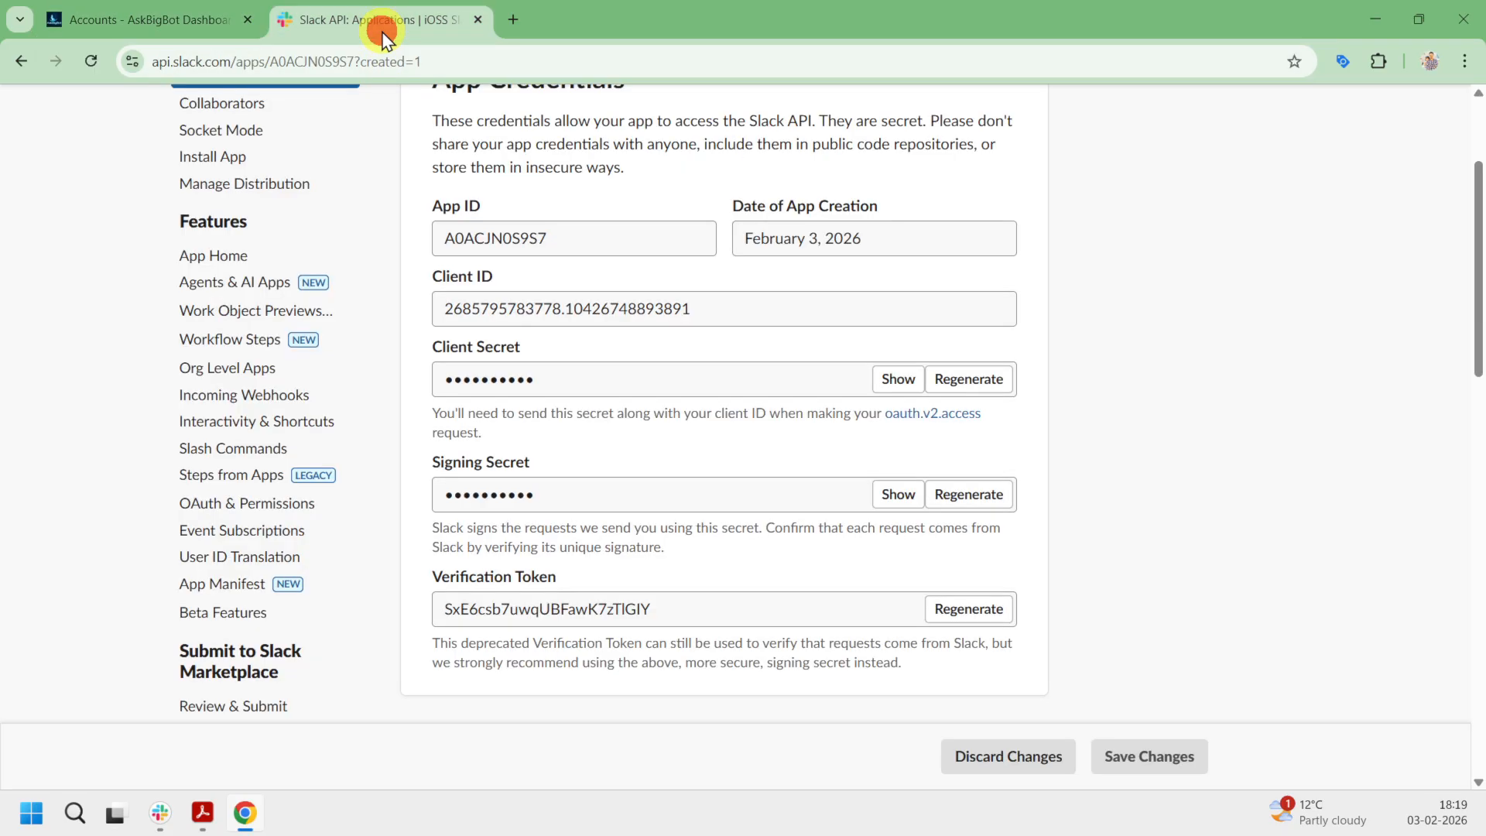
left_click(564, 303)
left_click(224, 22)
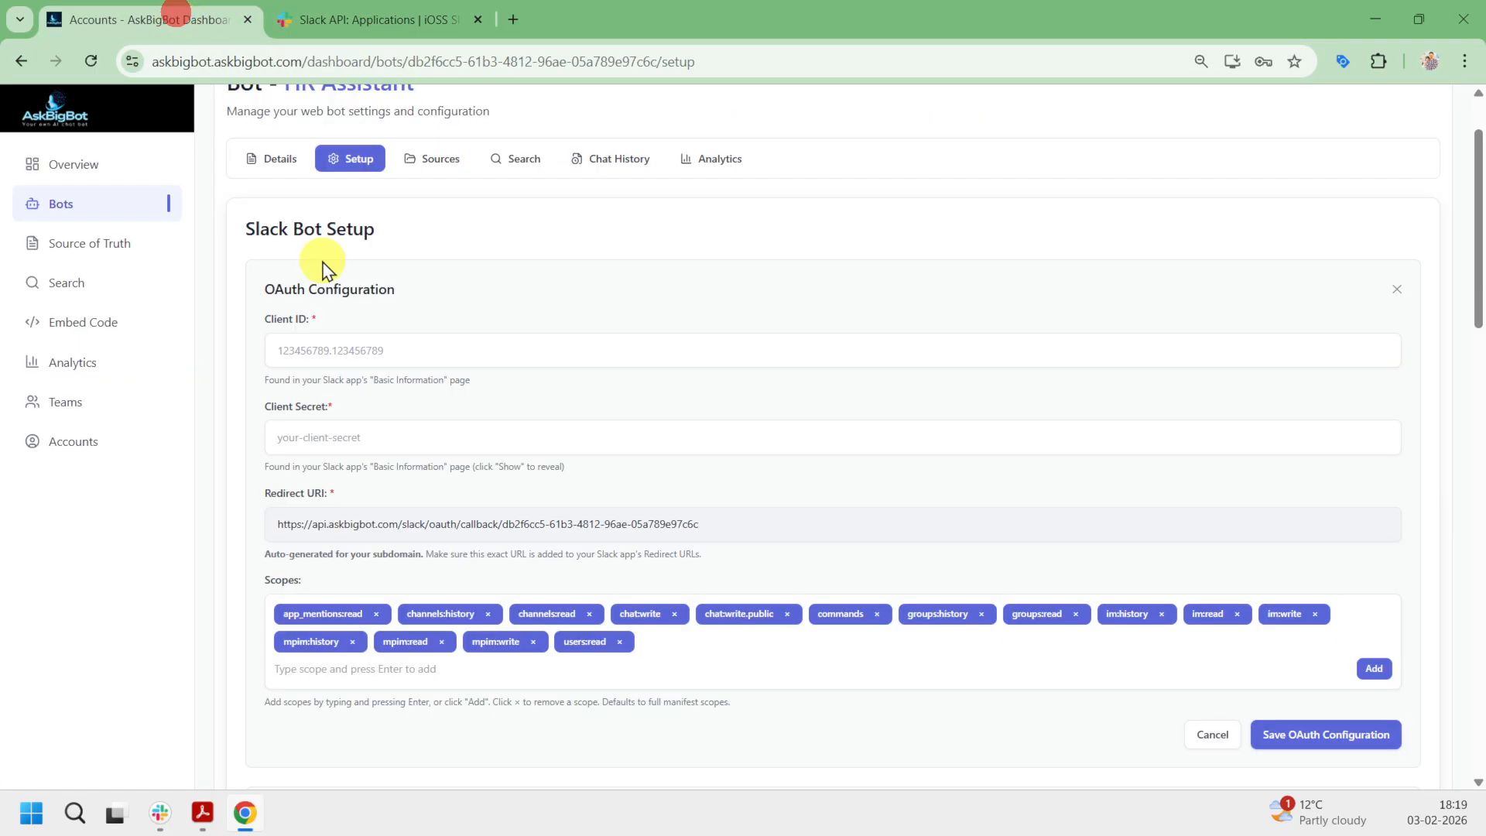
left_click(392, 351)
key("ctrl+v")
- Enter the Slack app's client secret in the Client Secret field, save the OAuth configuration, and dismiss the browser's offer to save the password
left_click(370, 35)
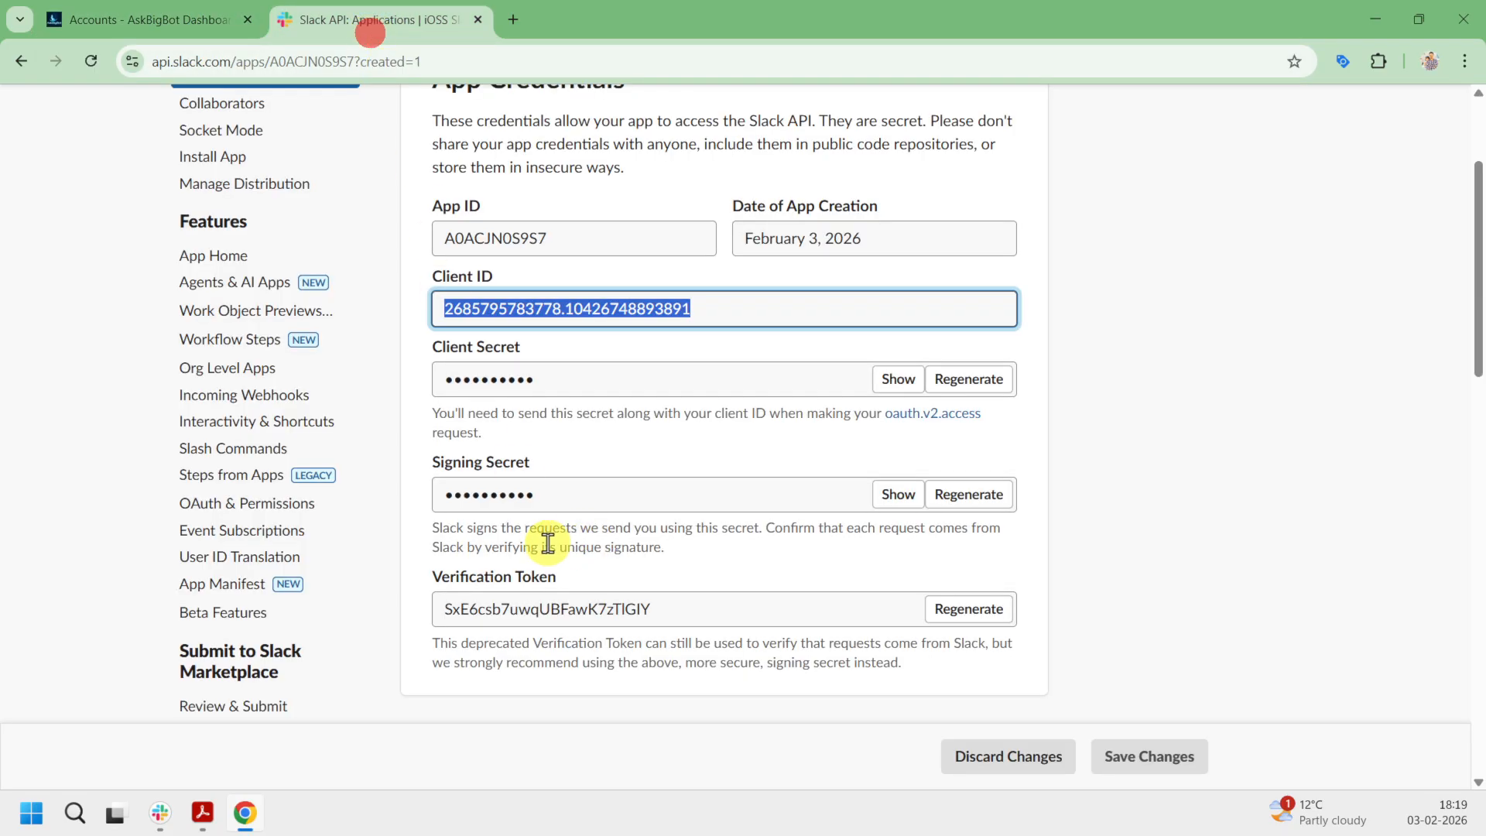
left_click(477, 19)
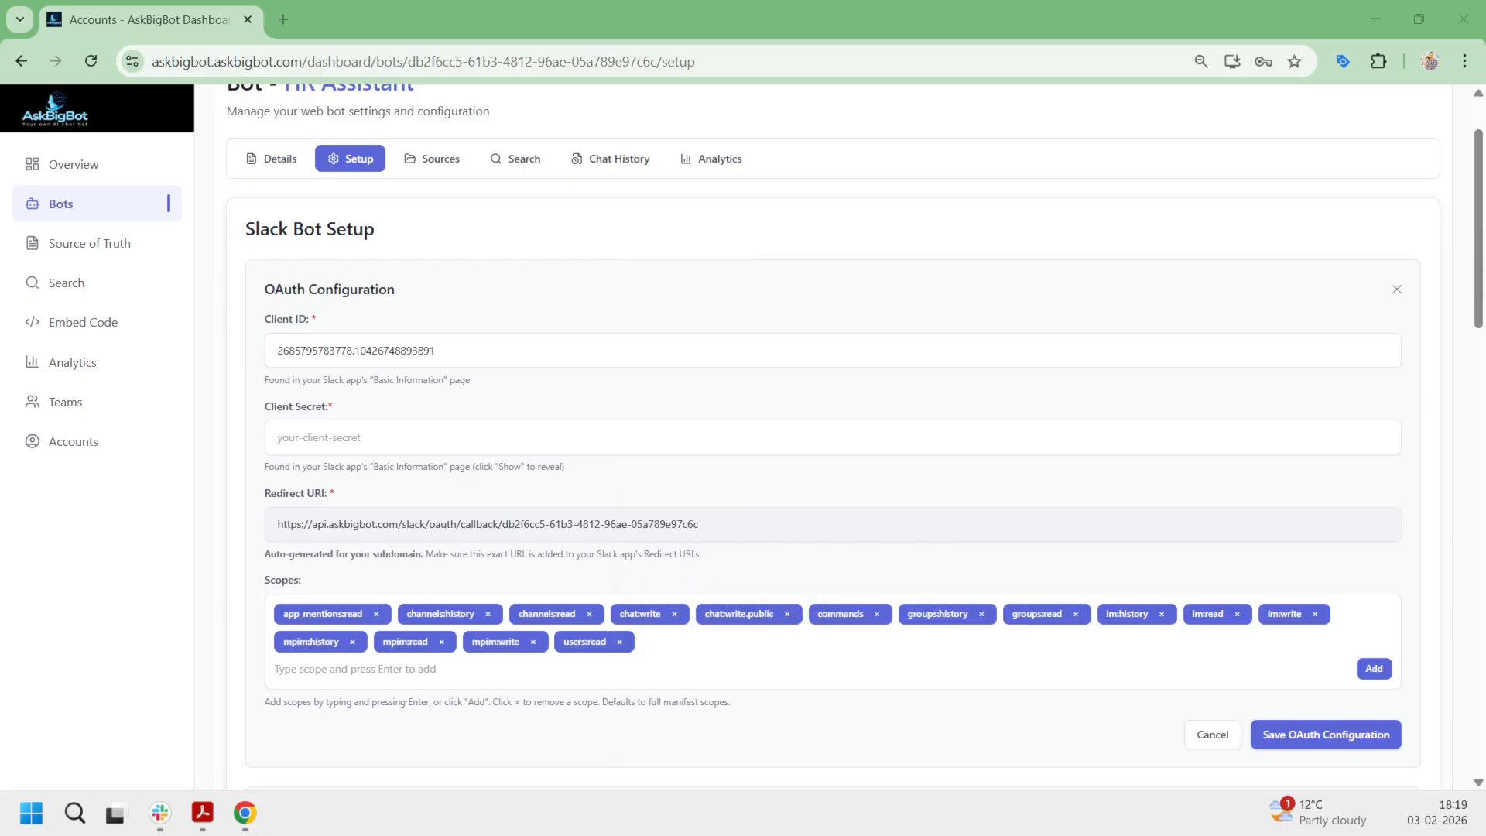
left_click(410, 438)
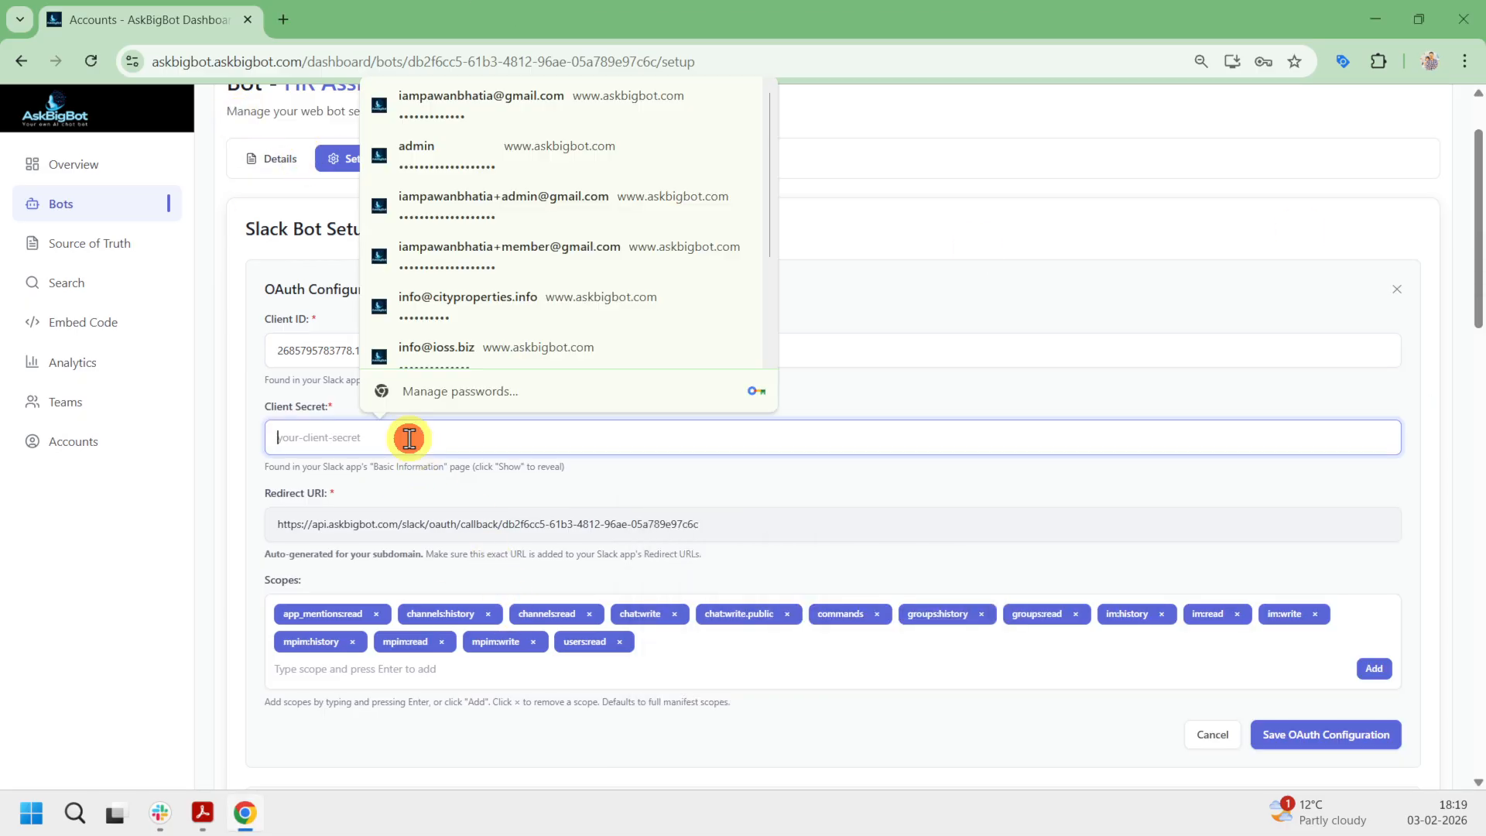
key("ctrl+v")
scroll(1320, 672, "down", 1)
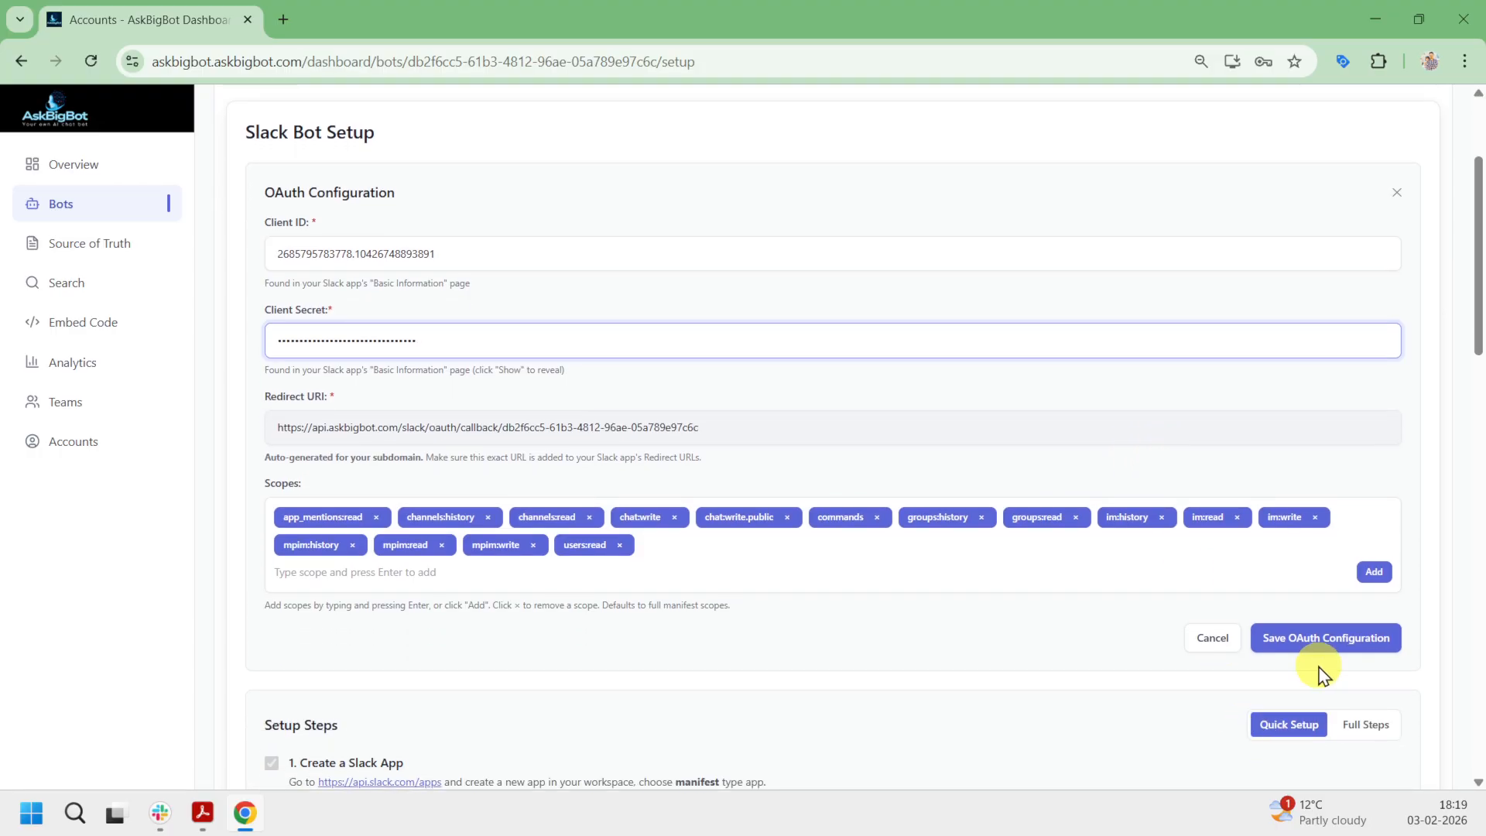
left_click(1335, 642)
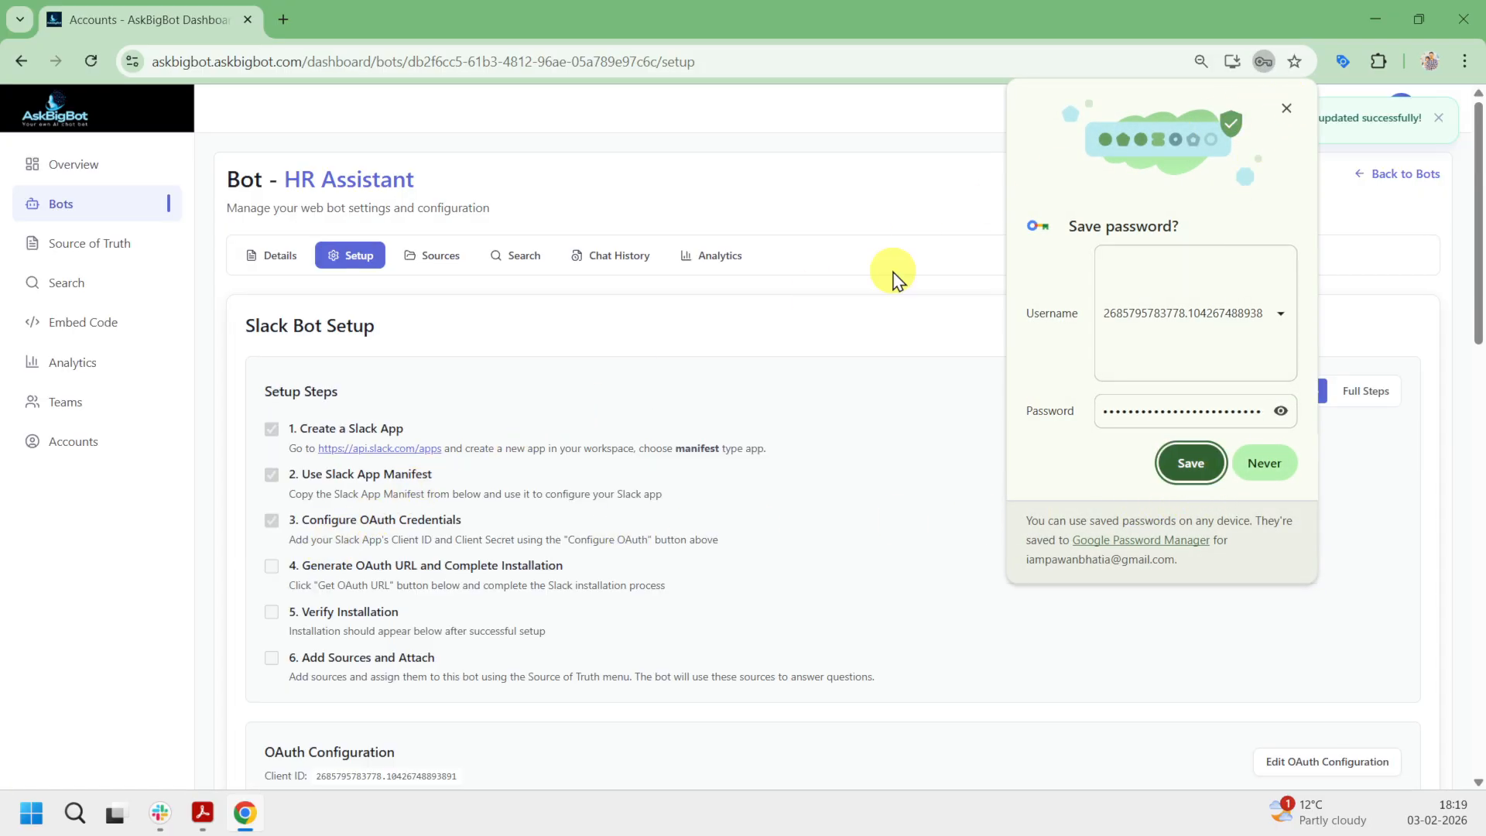
left_click(1286, 109)
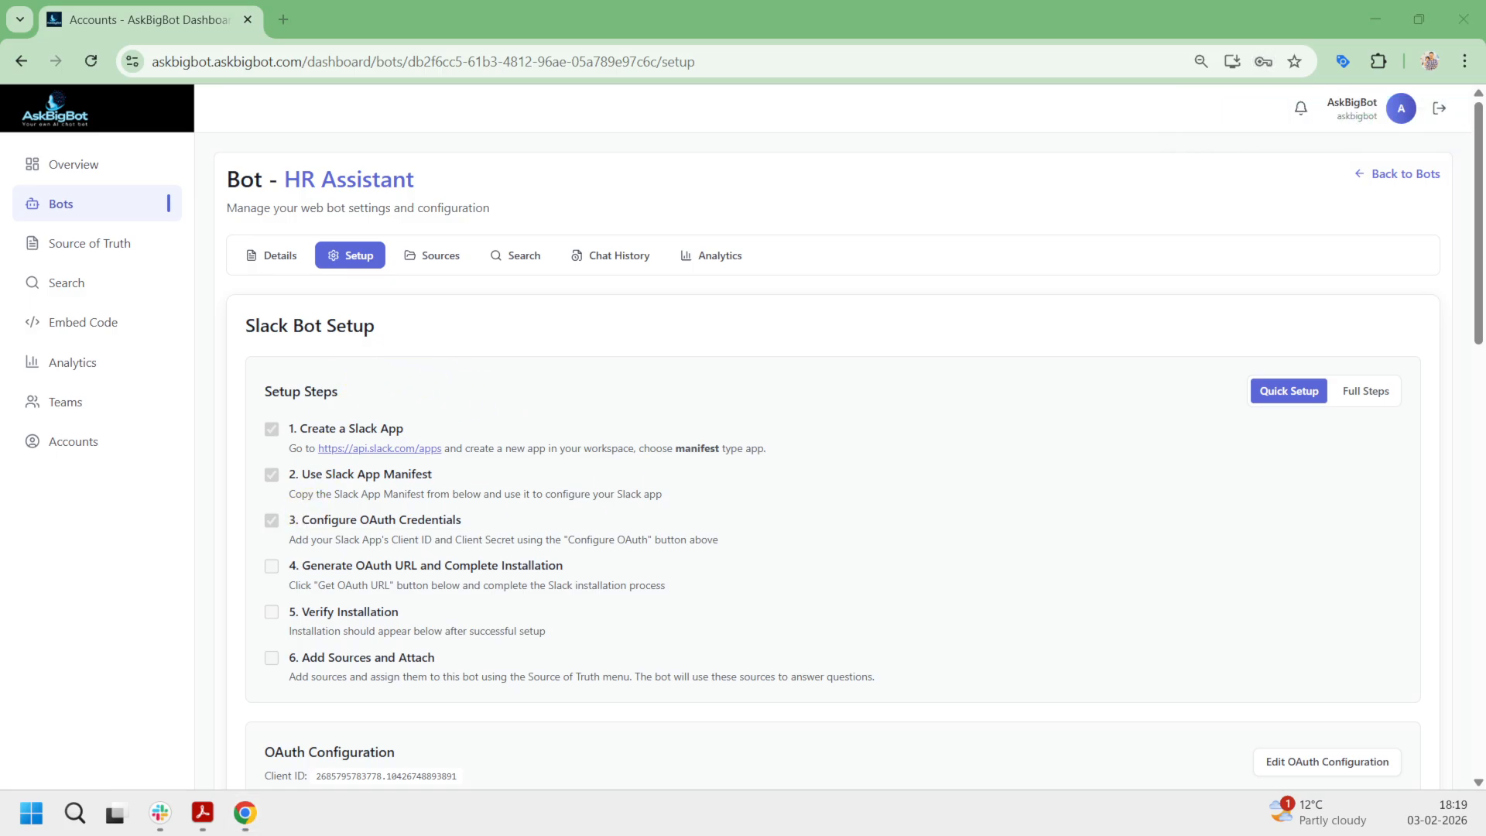
- Bring the Slack API page back into the browser window and open the OAuth installation page from the HR Assistant setup
left_click_drag(1485, 8, 331, 34)
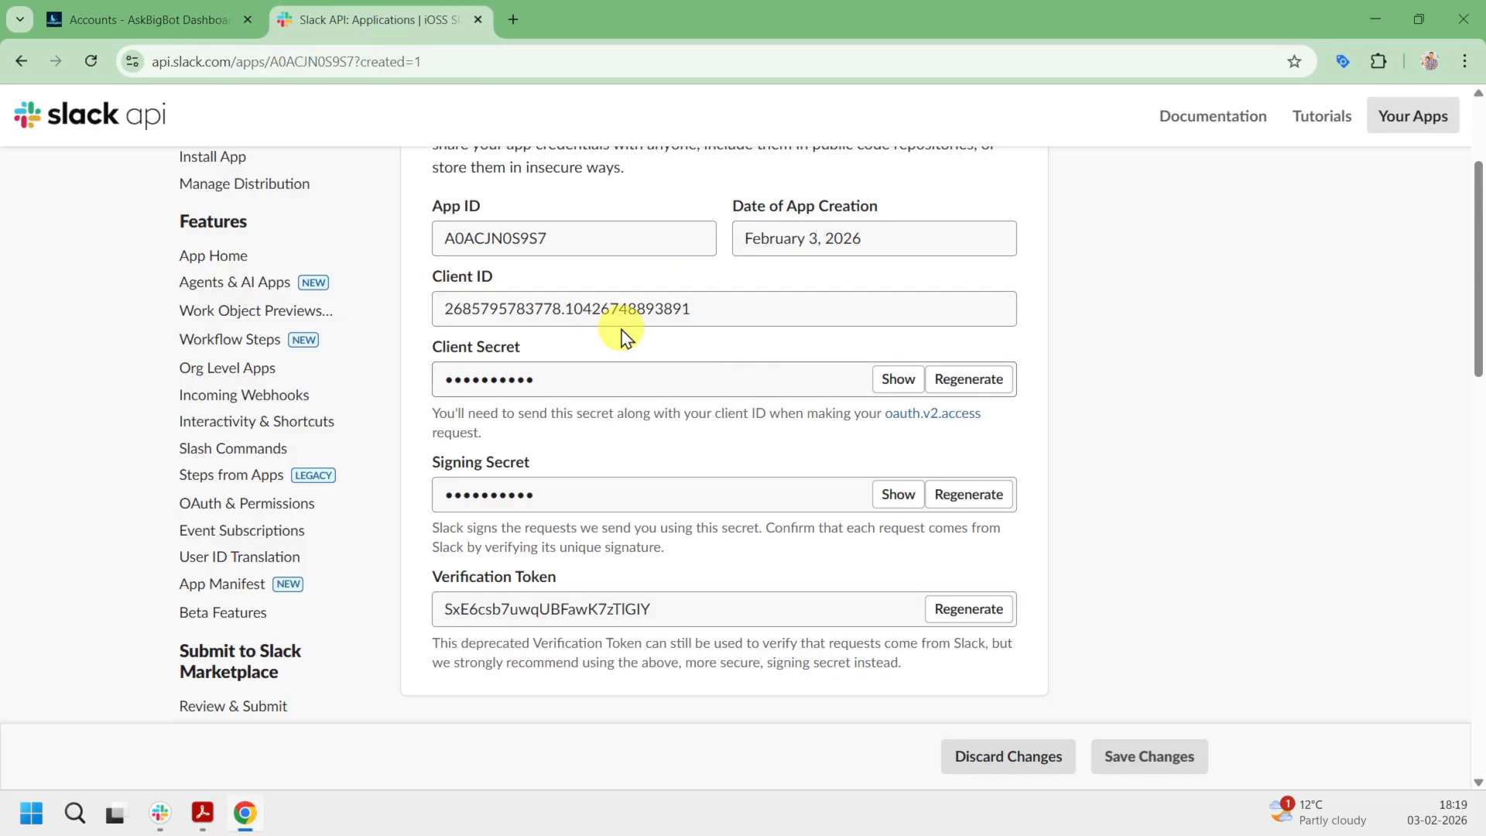
left_click(129, 17)
scroll(647, 382, "down", 3)
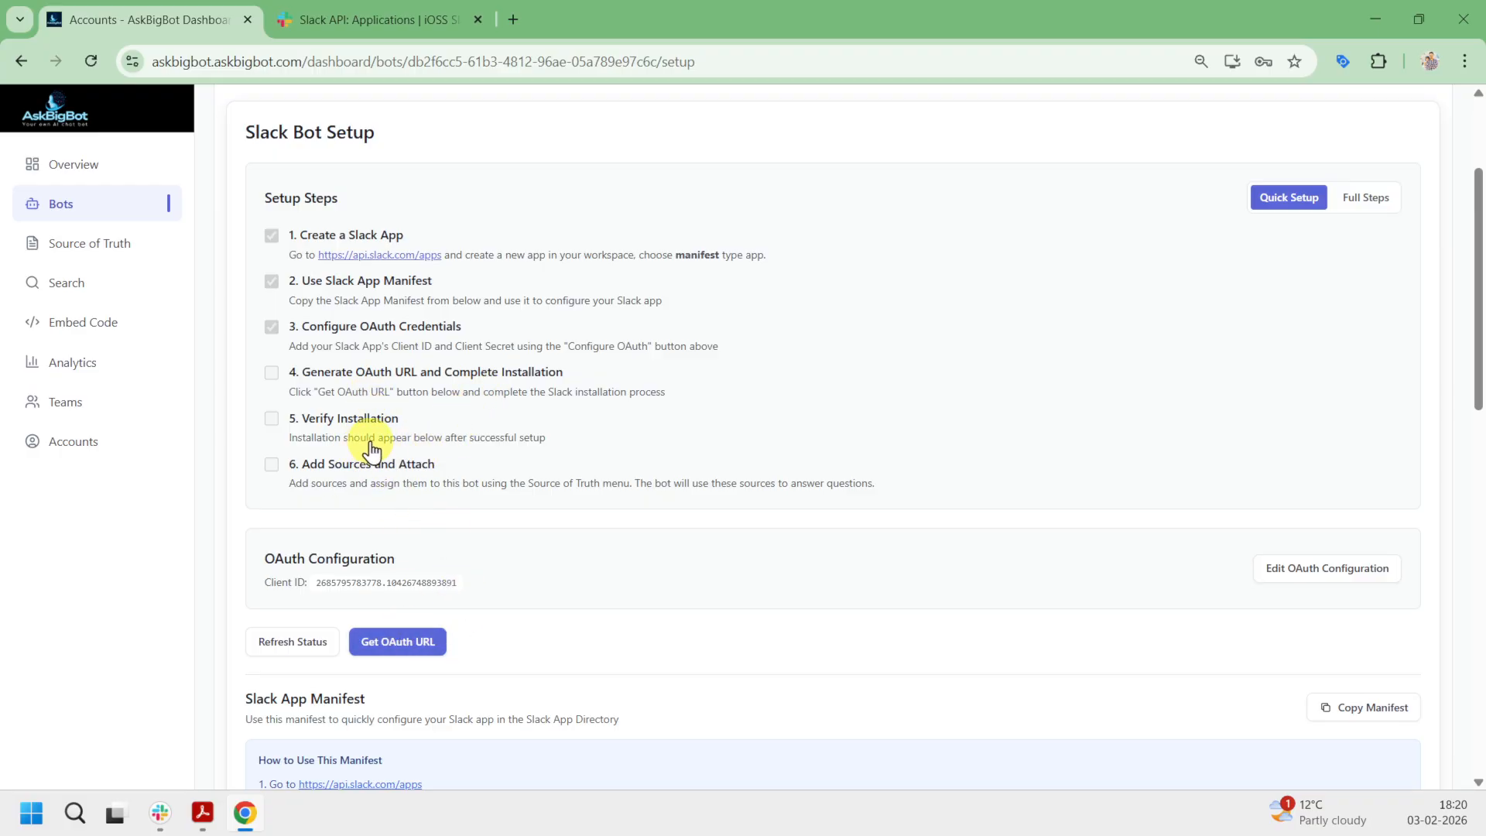
left_click(389, 650)
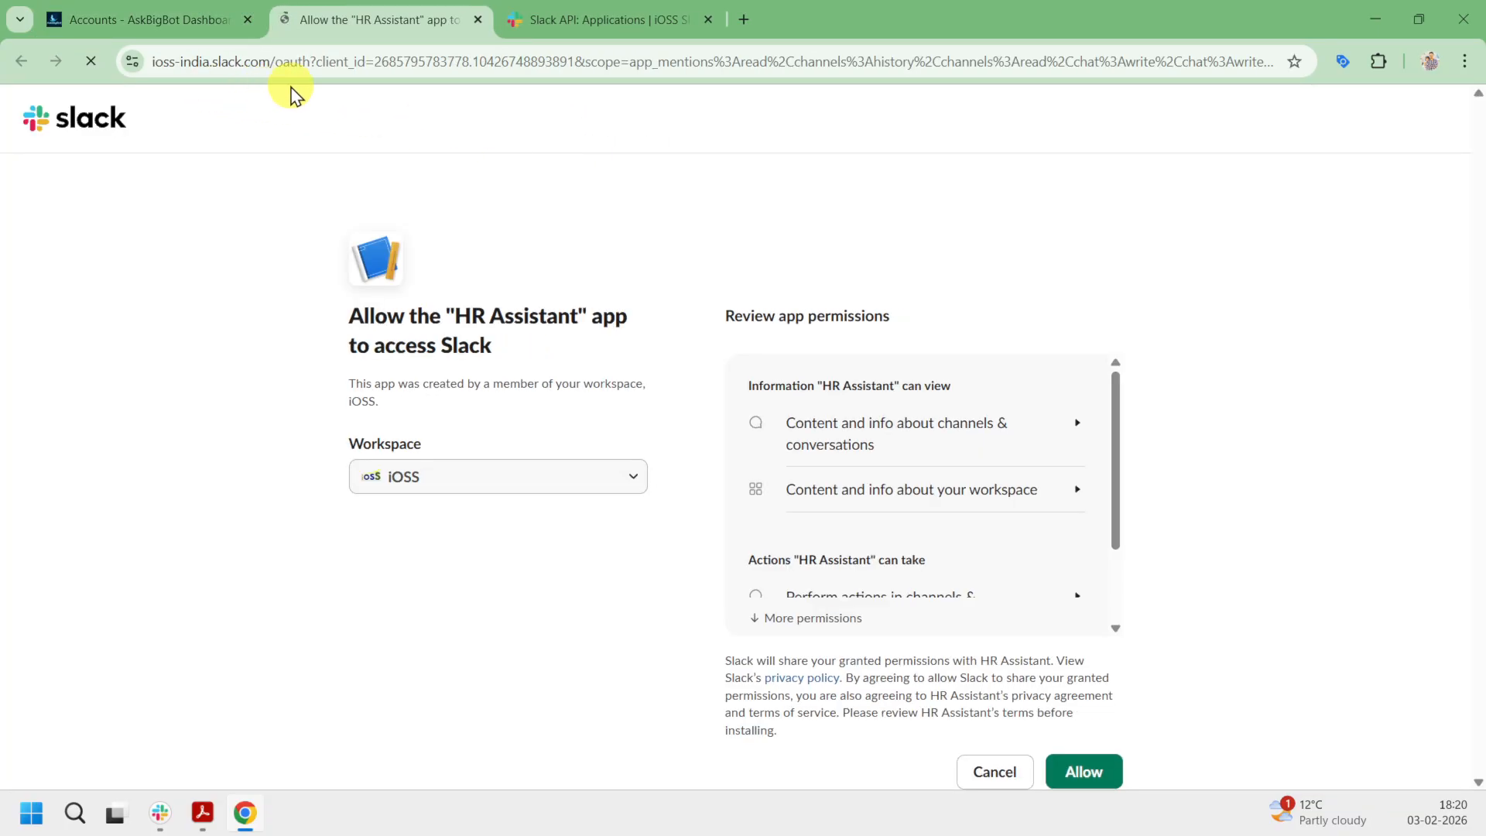
- Review the requested permissions, allow HR Assistant to access the iOSS workspace, and refresh the installation status on the bot's setup page
scroll(952, 498, "down", 1)
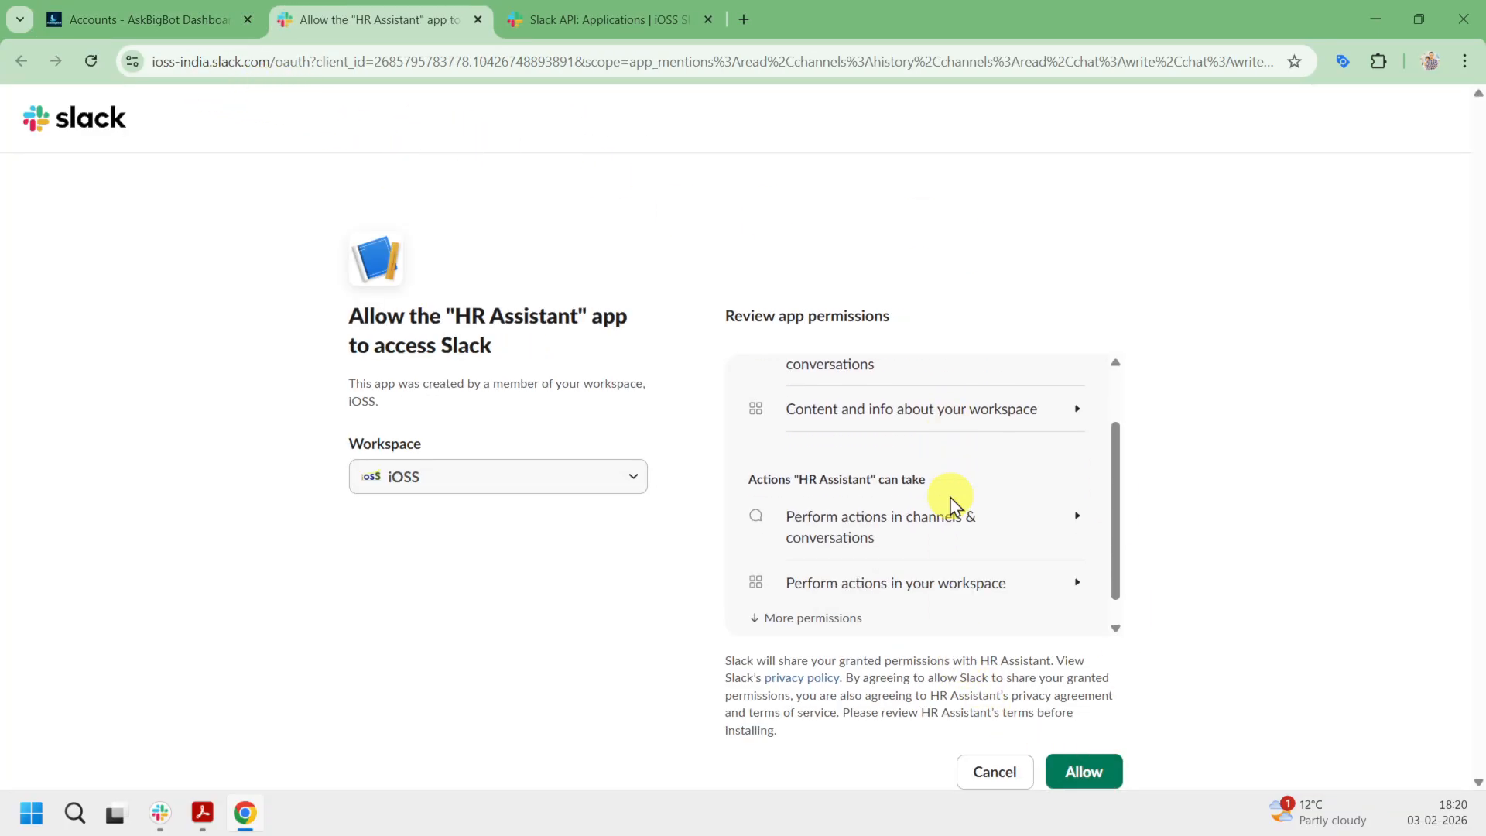
scroll(960, 497, "up", 2)
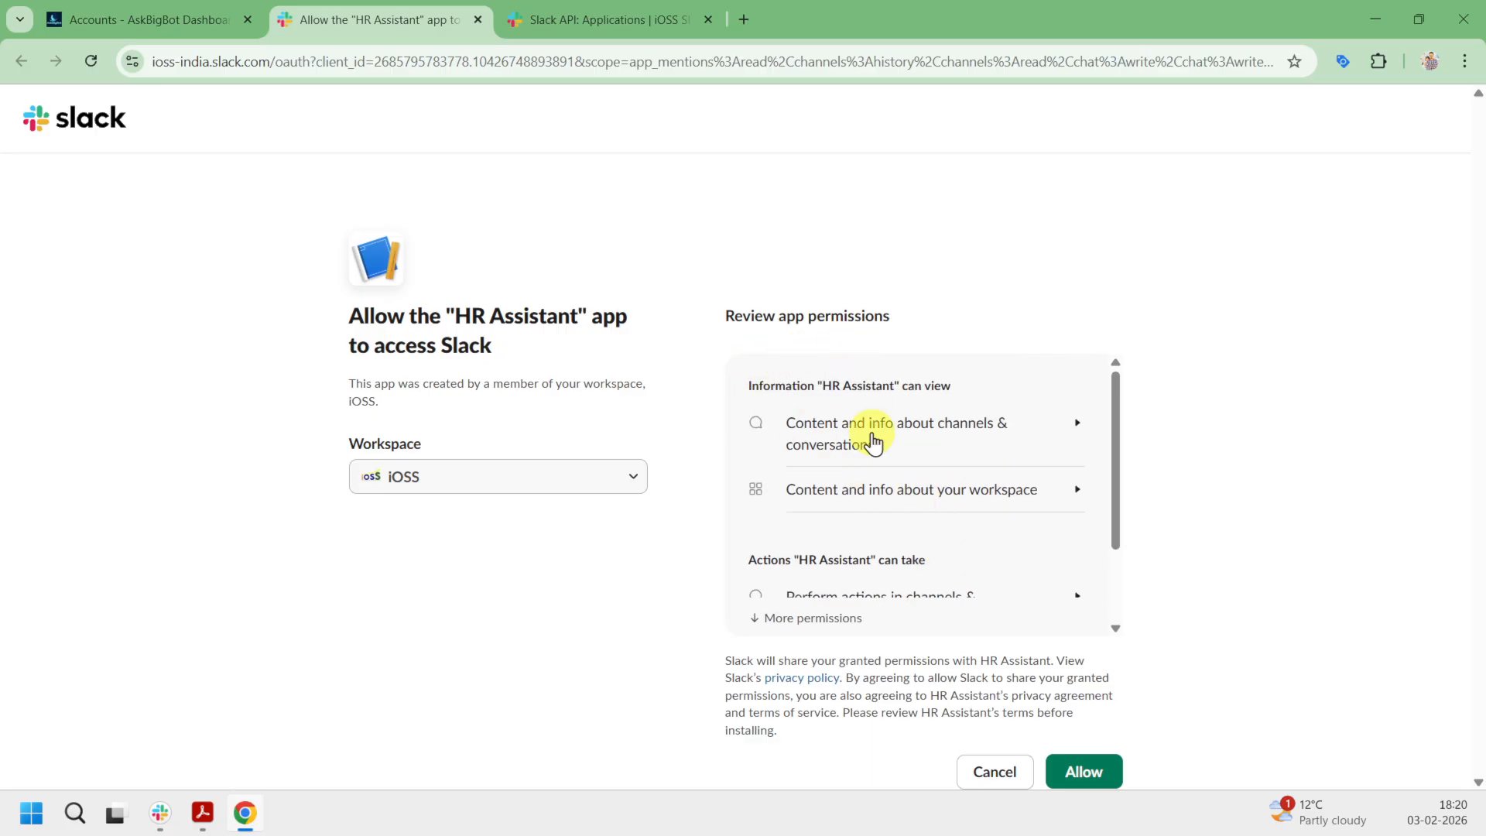
scroll(890, 465, "down", 2)
scroll(944, 503, "up", 1)
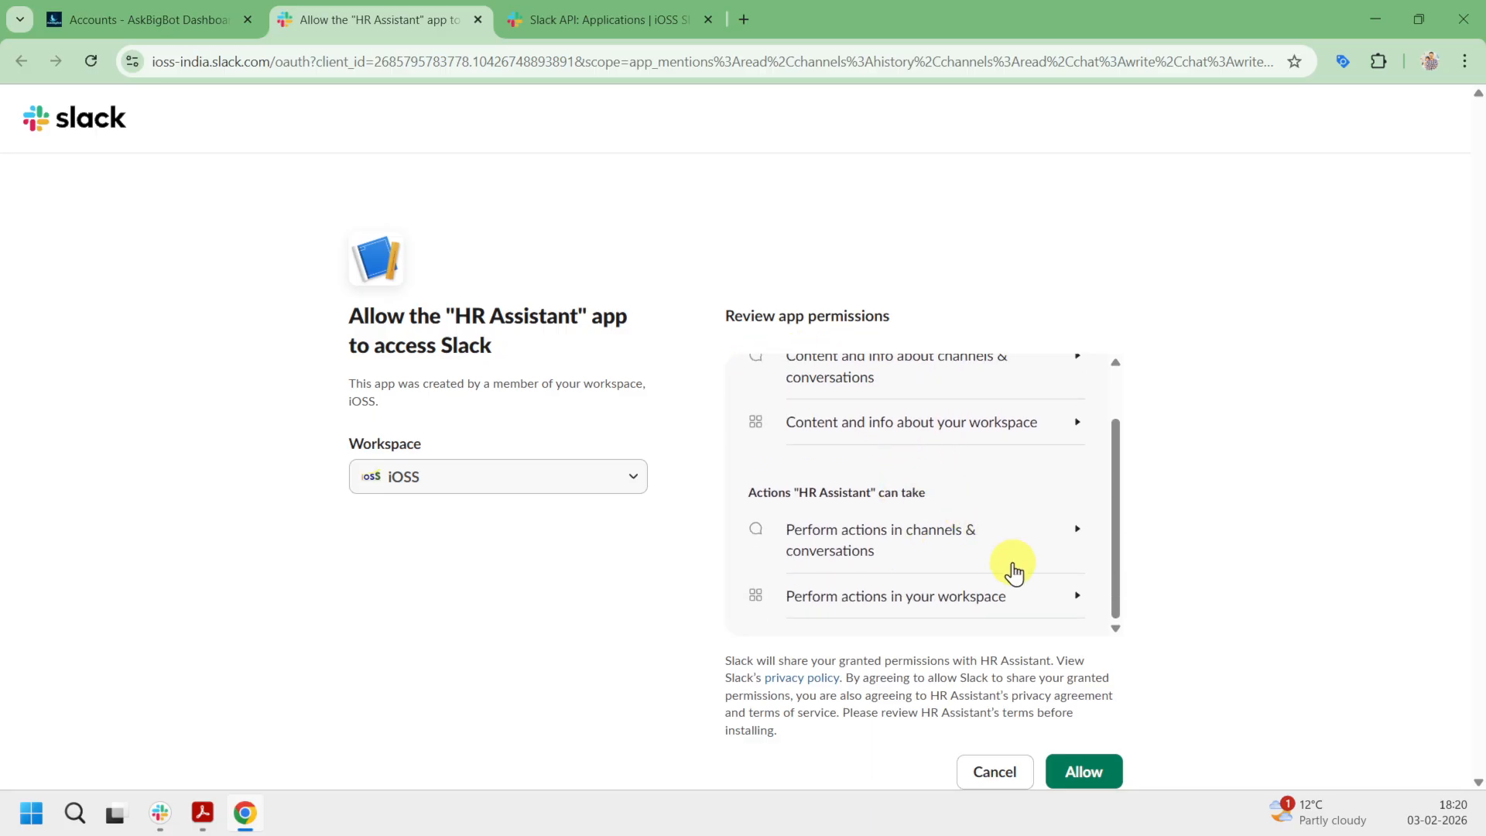
left_click(1083, 774)
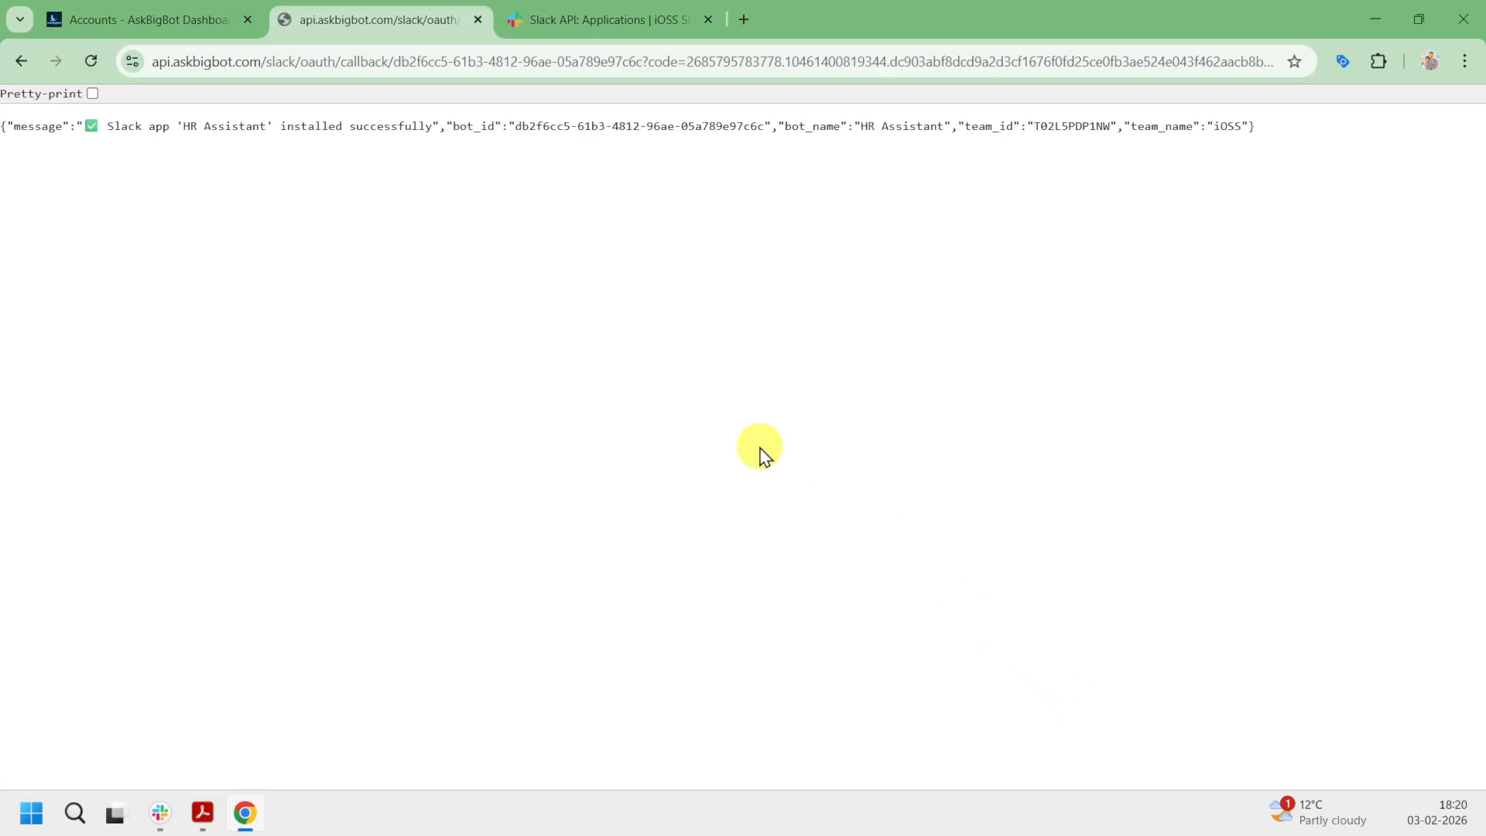
left_click(477, 20)
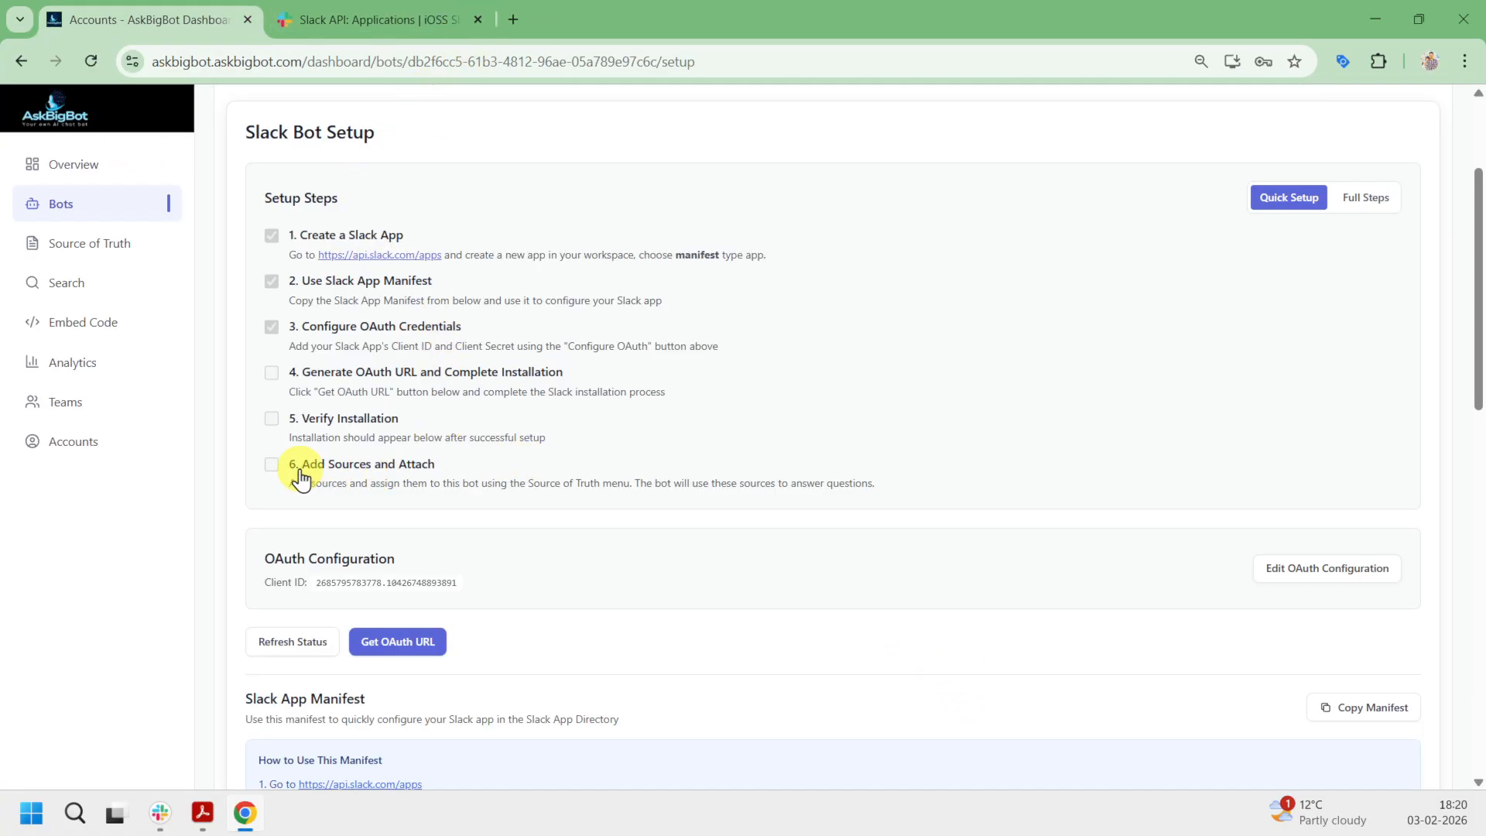
left_click(271, 643)
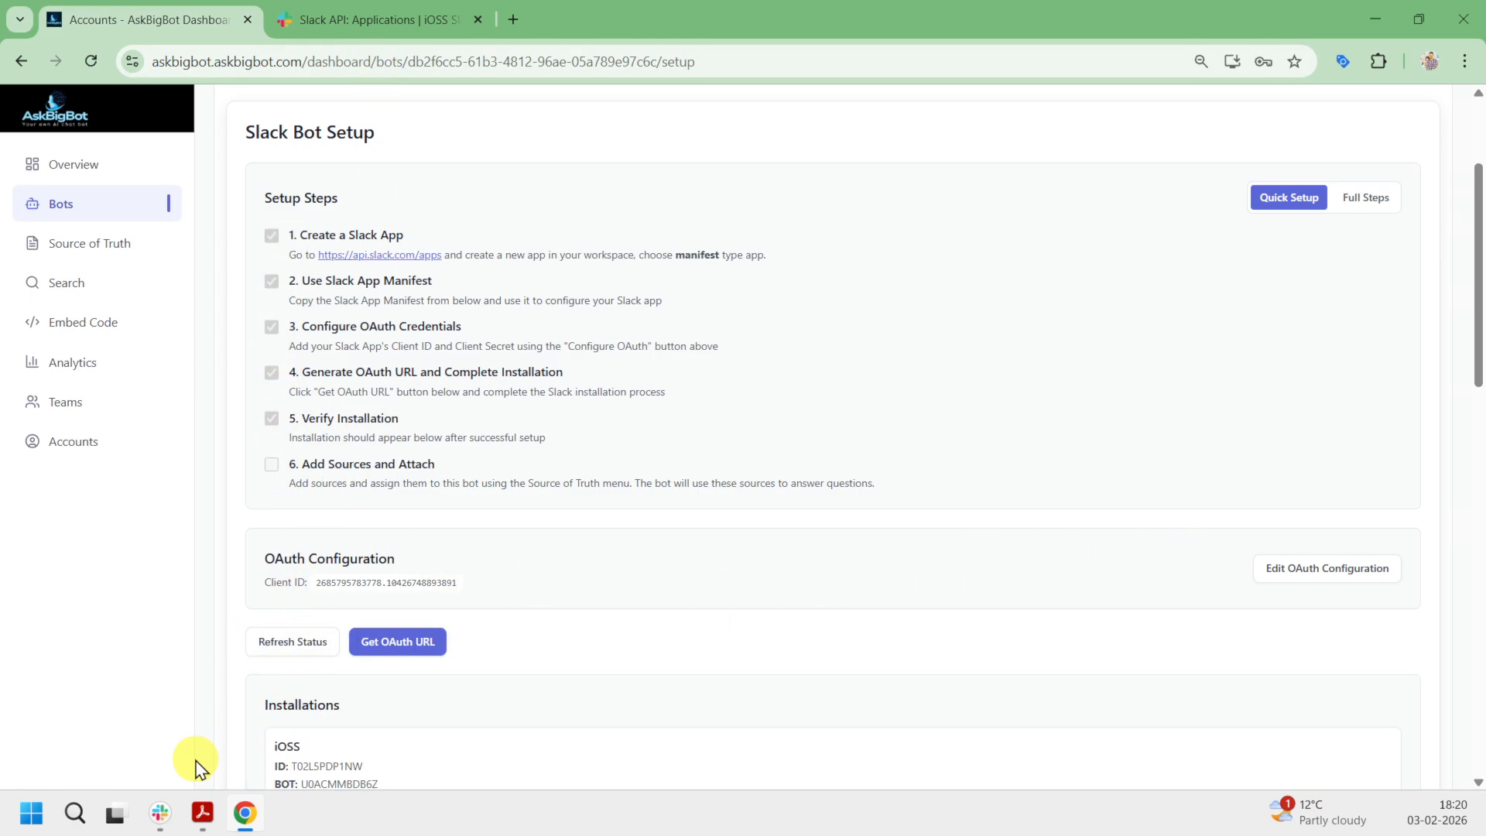
- Switch to the Slack desktop app and open the direct message conversation with the HR Assistant app
left_click(160, 813)
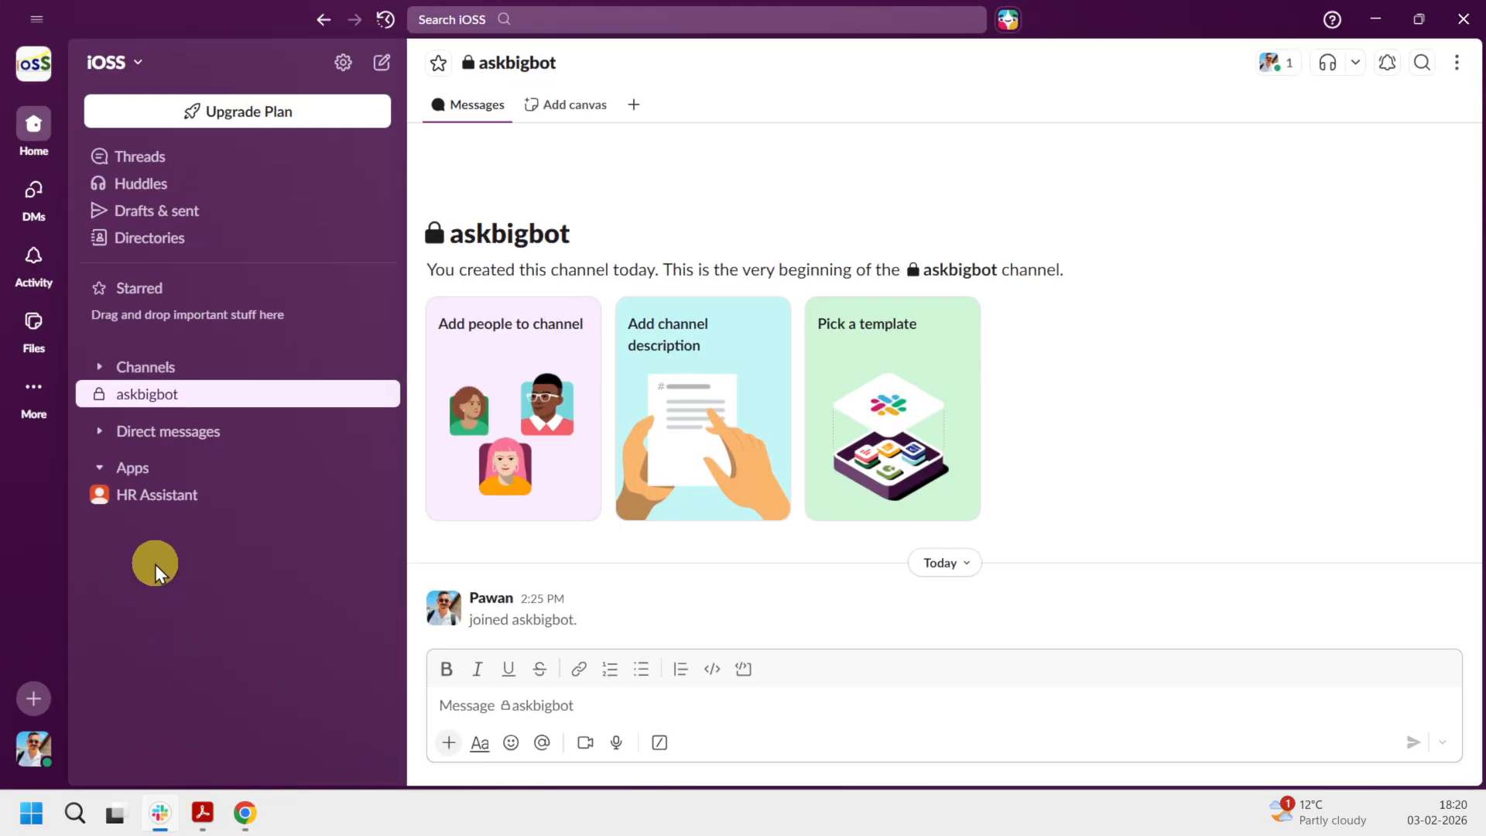
left_click(170, 499)
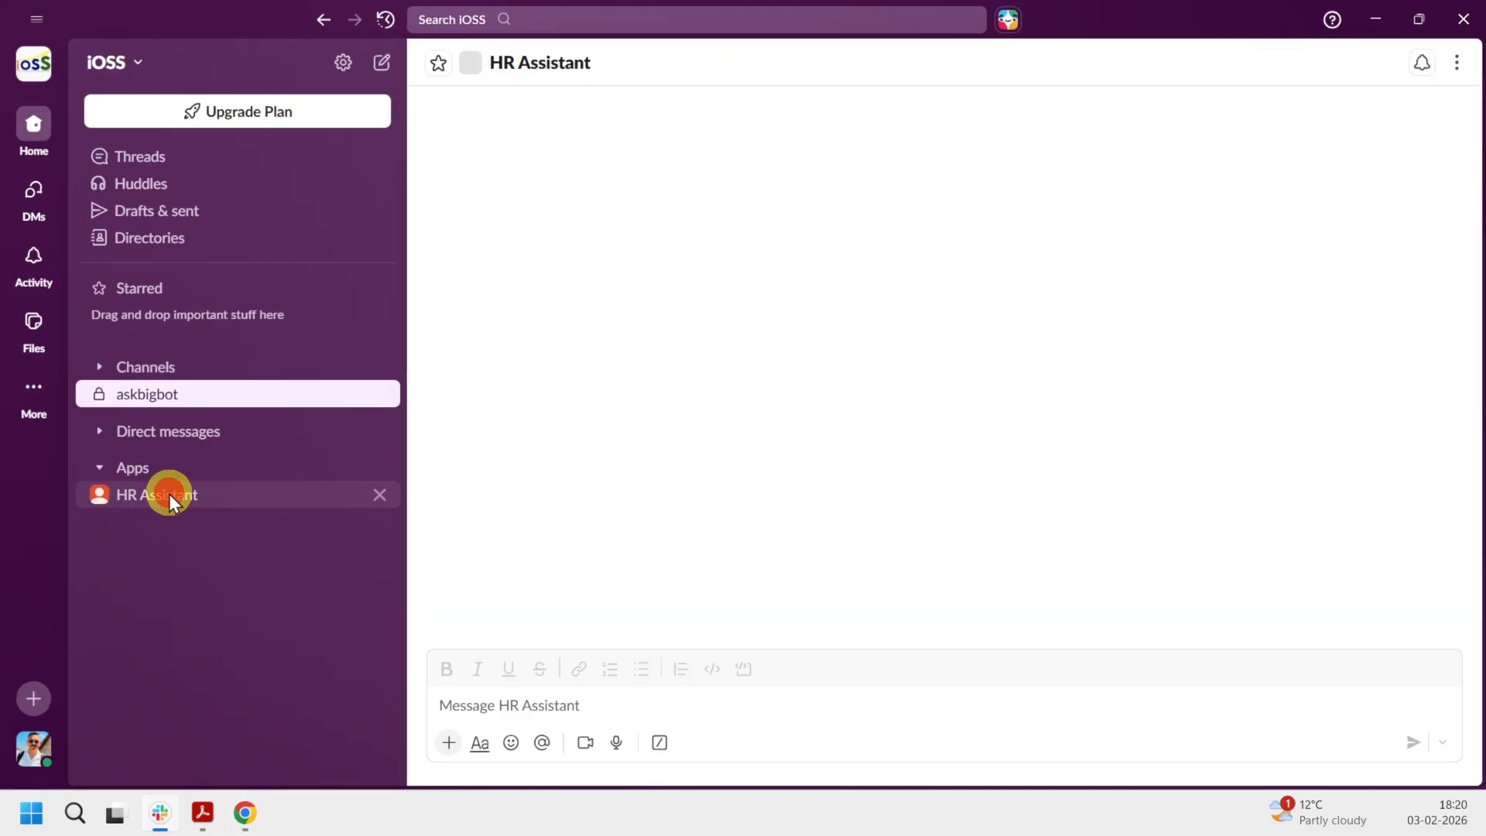
left_click(602, 699)
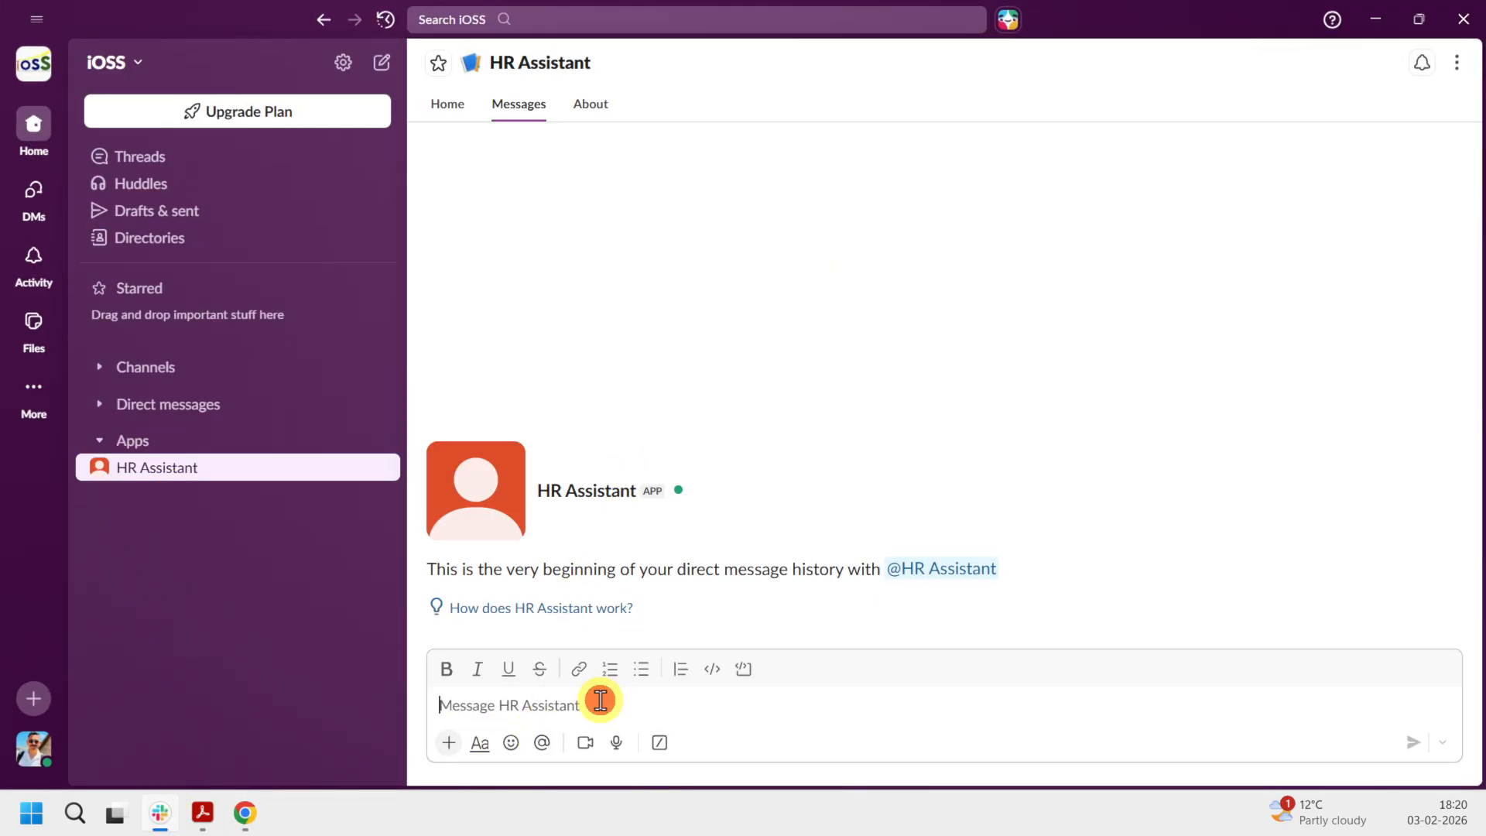
- Switch to the AskBigBot dashboard in Chrome and start adding a Document source to the HR Assistant bot
left_click(245, 818)
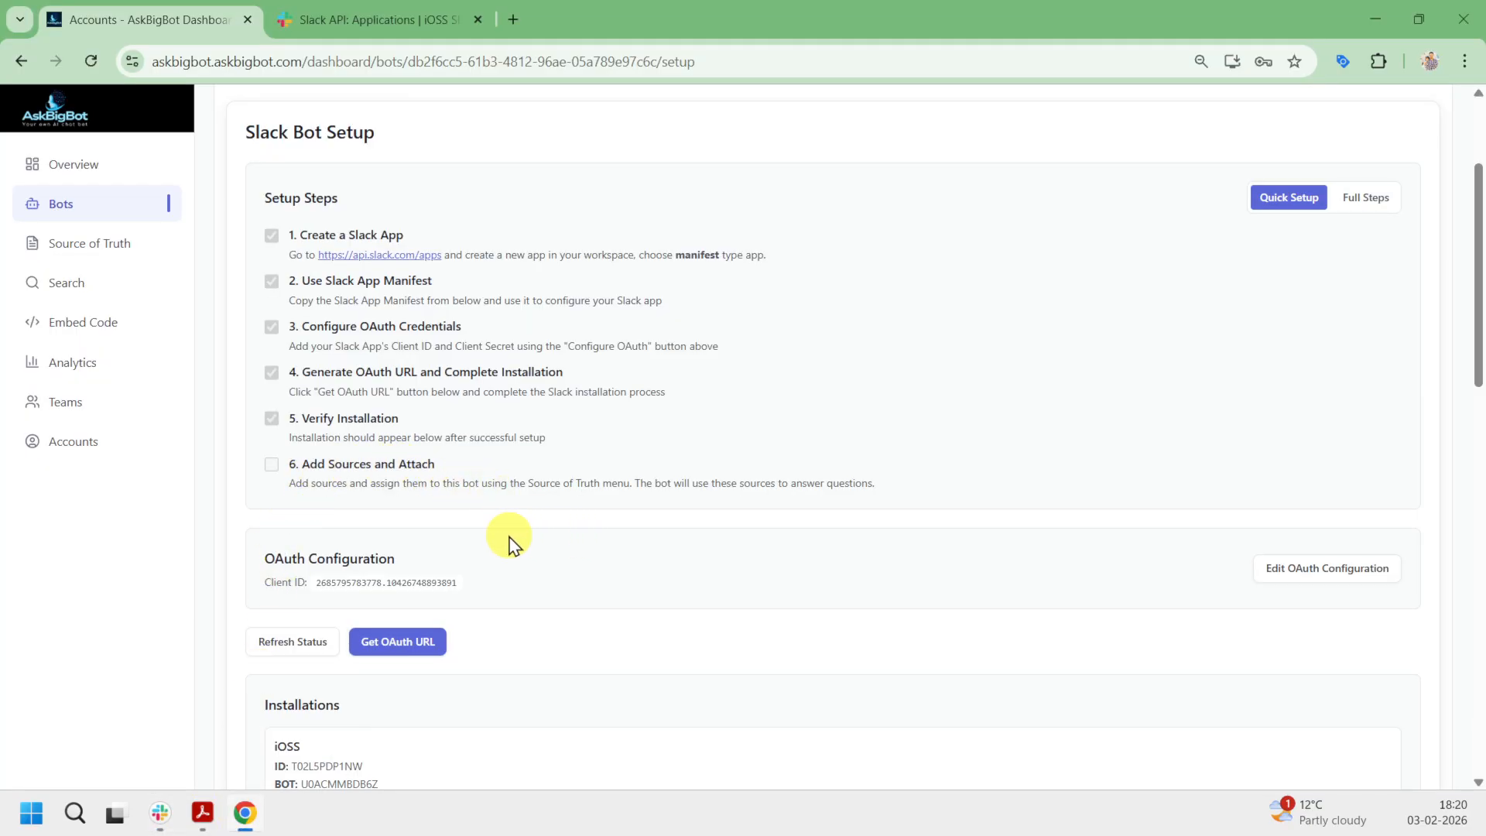
scroll(400, 489, "up", 1)
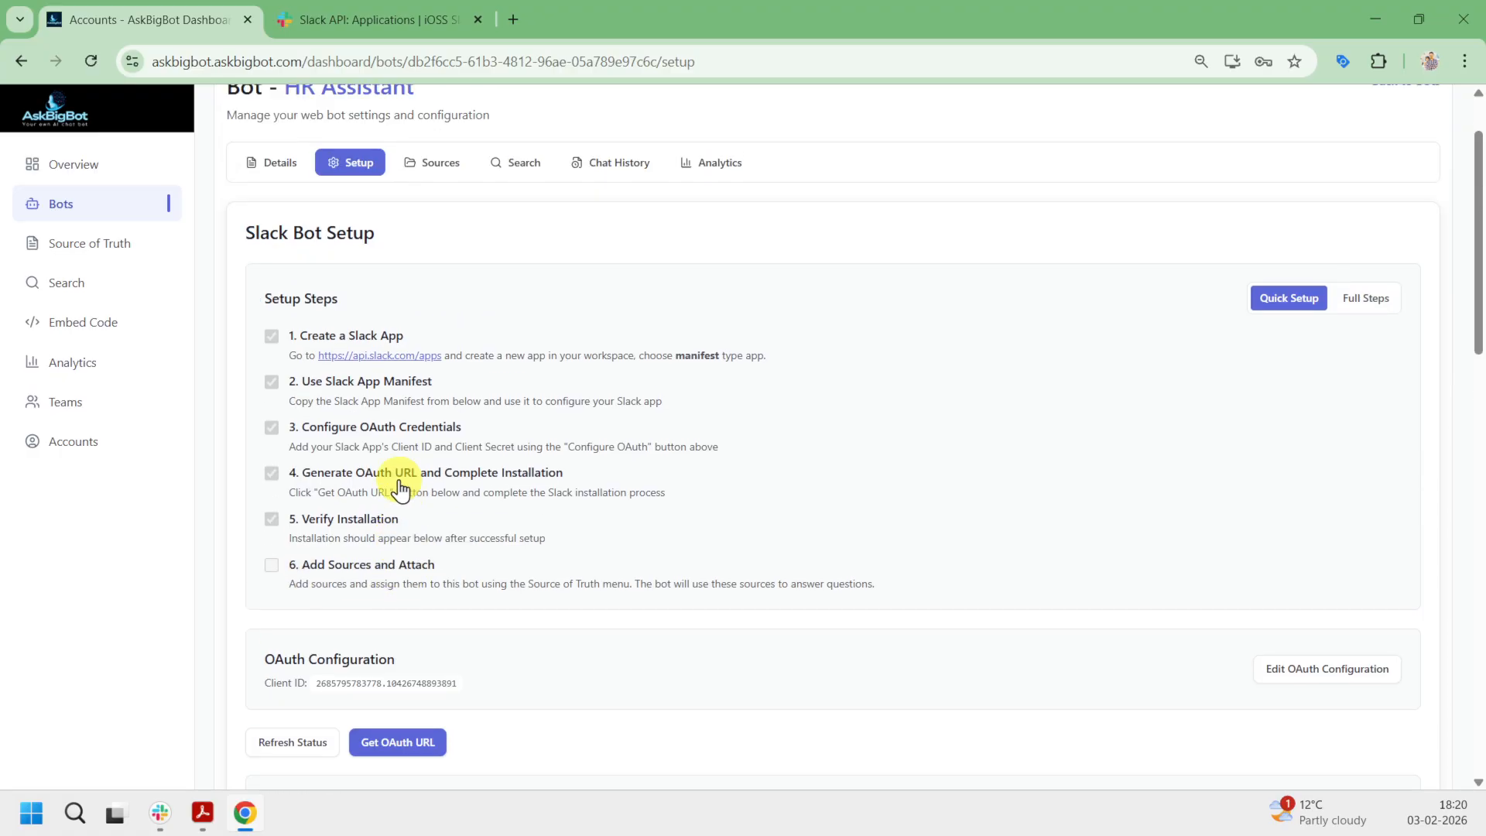
scroll(400, 489, "up", 1)
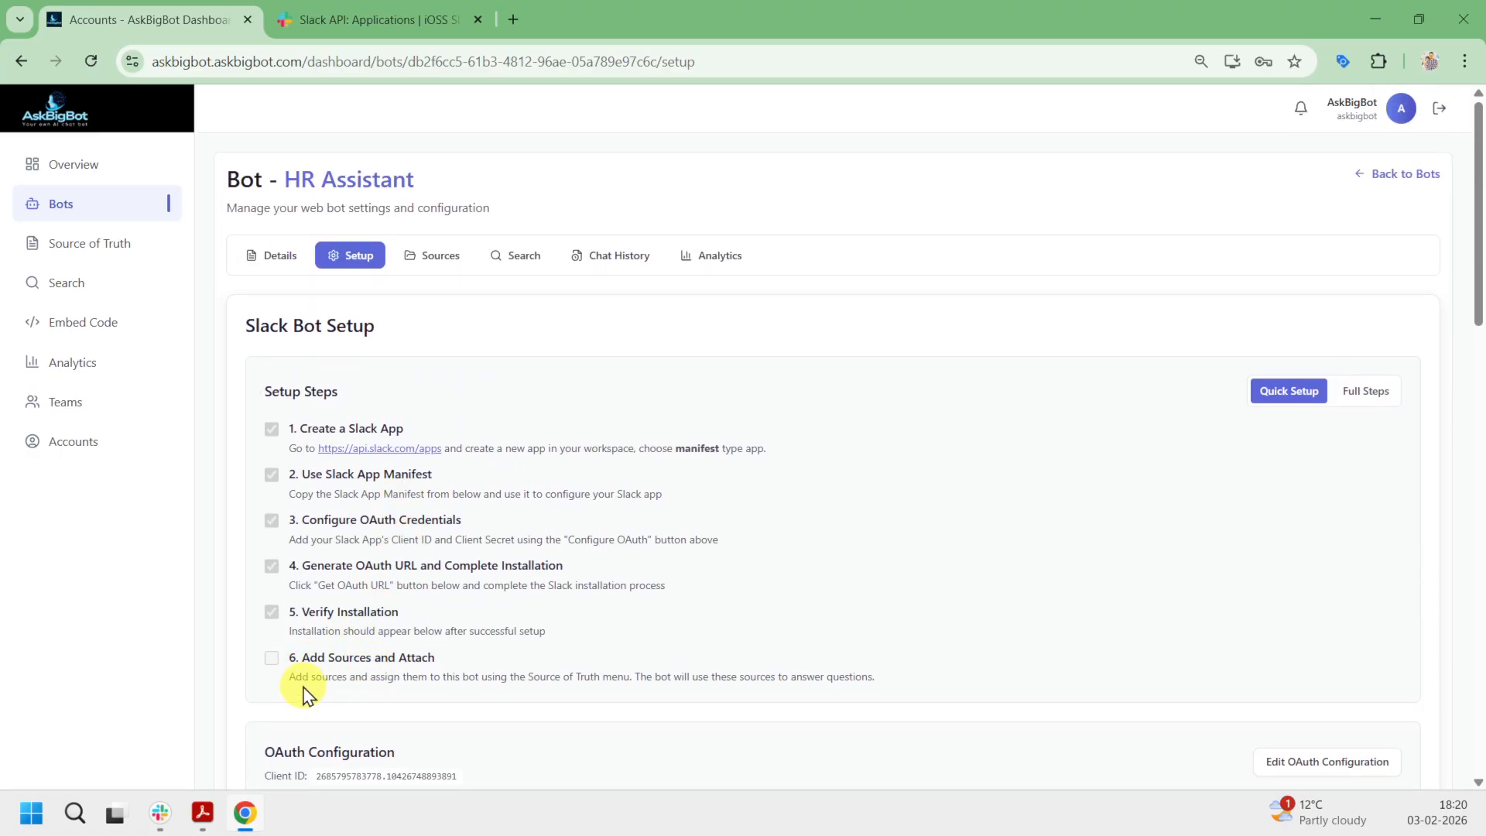
left_click(435, 262)
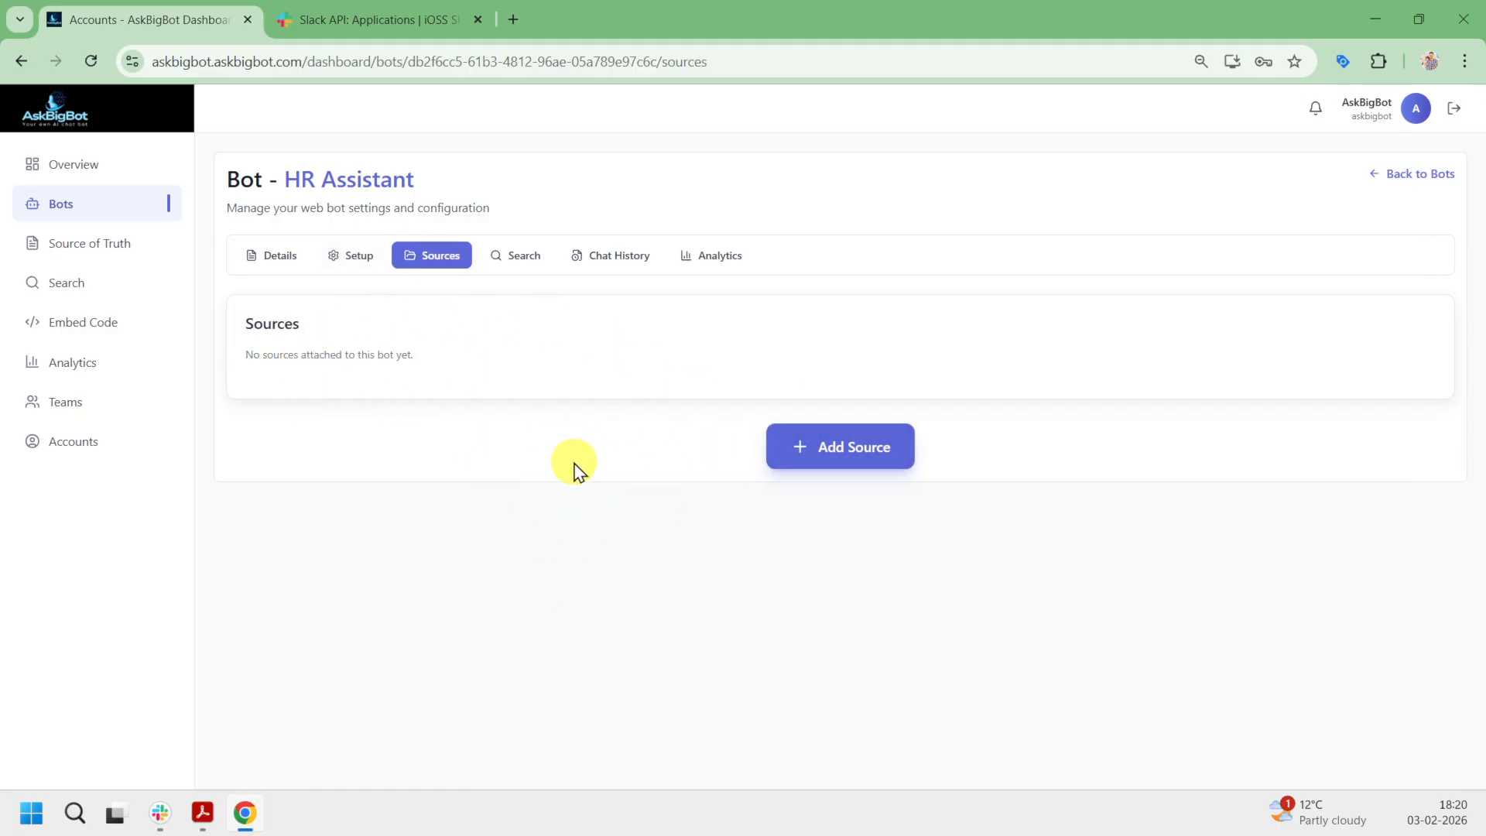
left_click(841, 439)
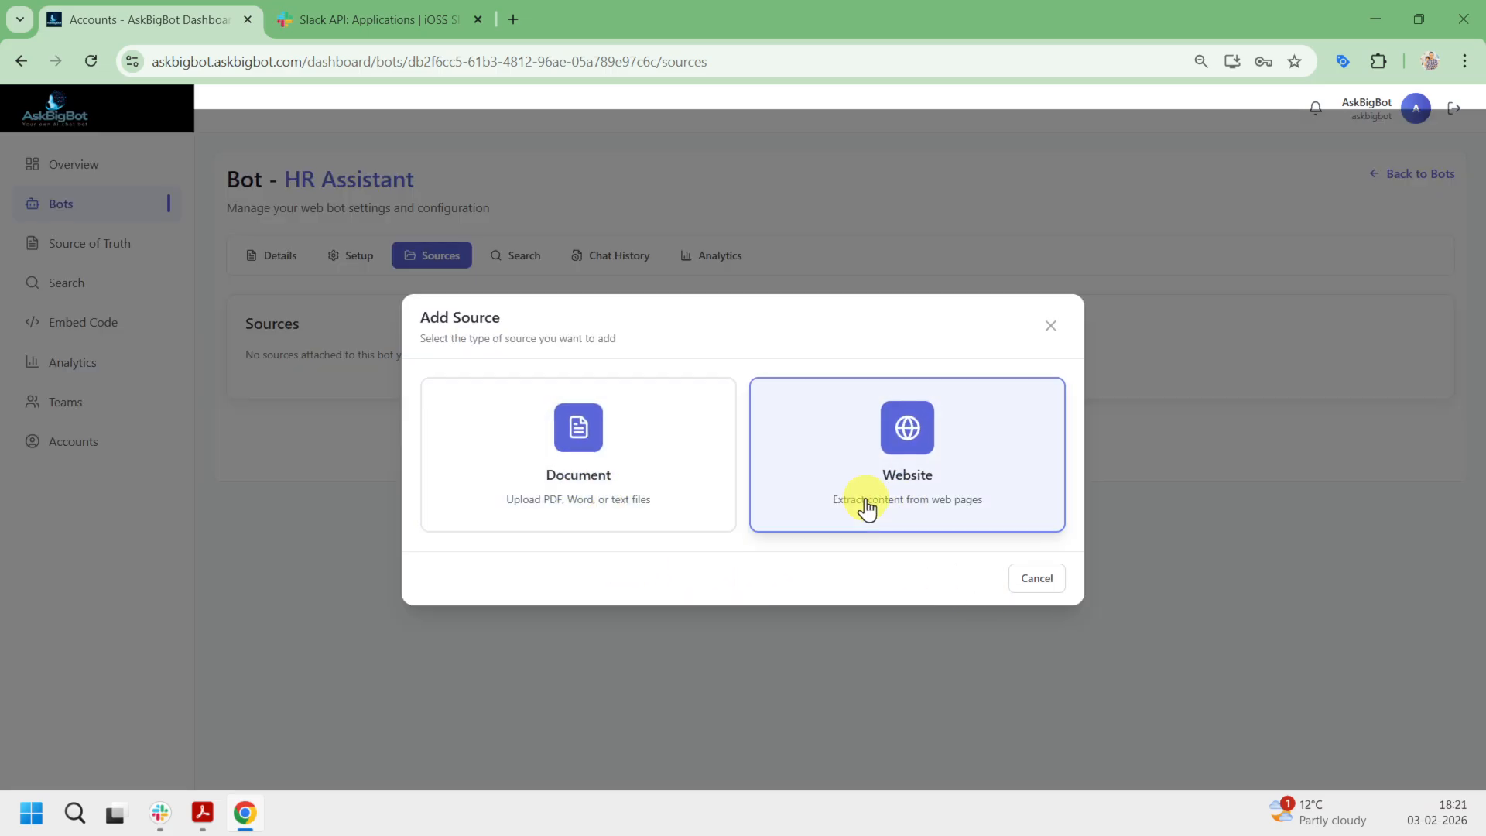
left_click(607, 479)
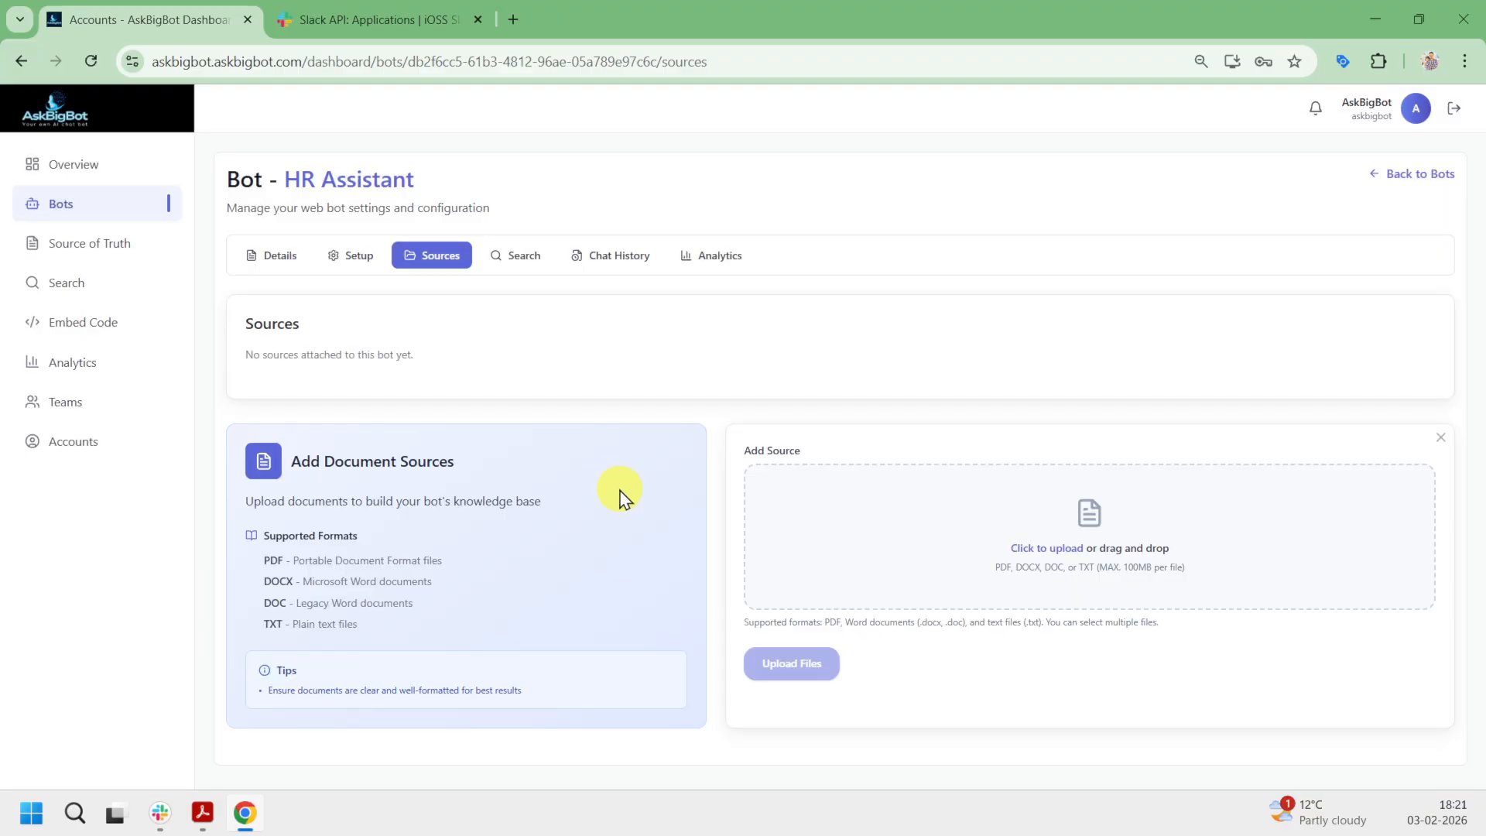
- Select DUMMY_HUMAN RESOURCE POLICIES.pdf from the HR folder and upload it as a source for the bot
left_click(912, 533)
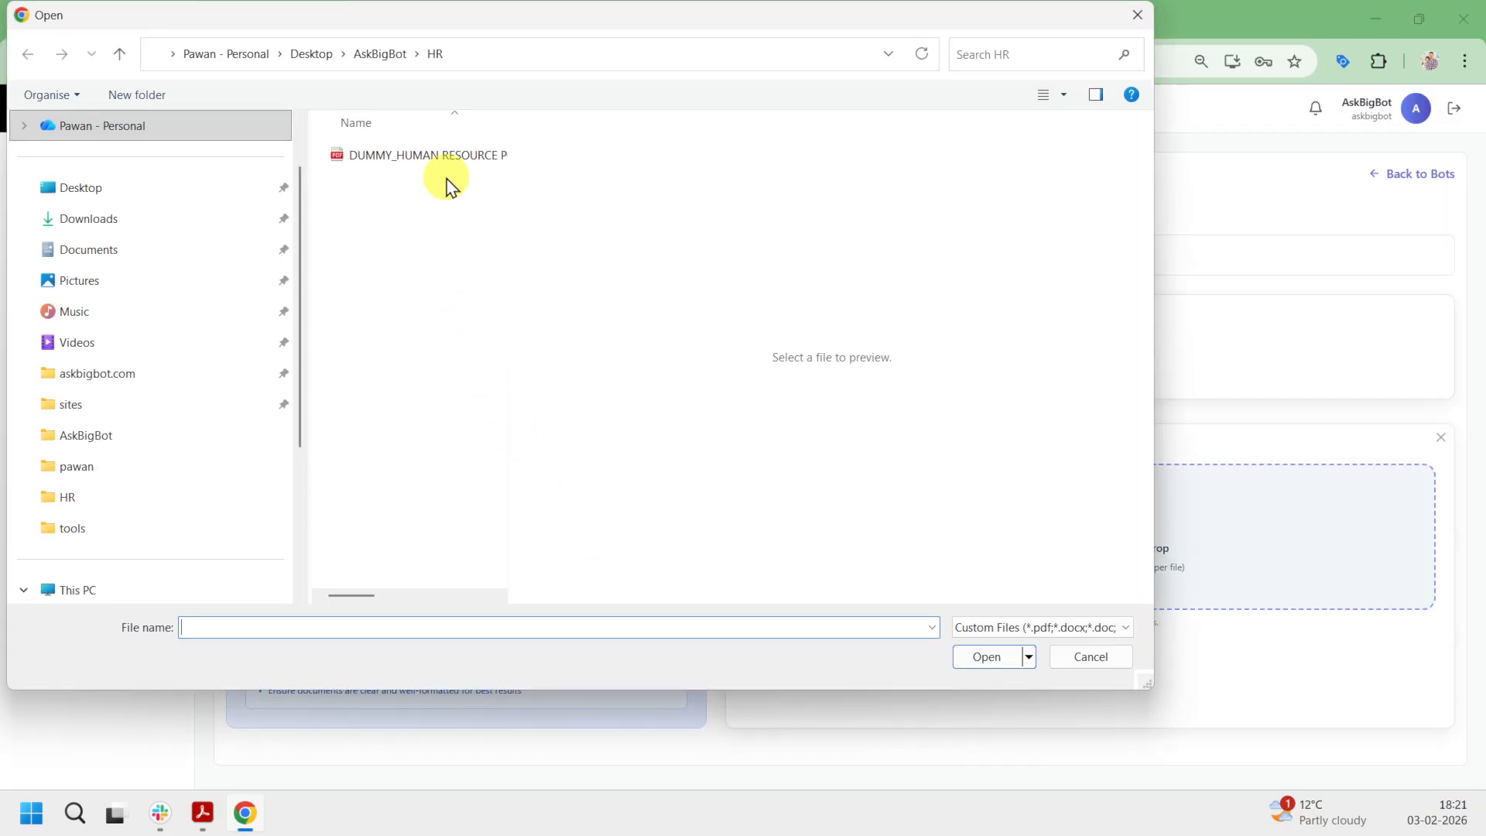
left_click(431, 164)
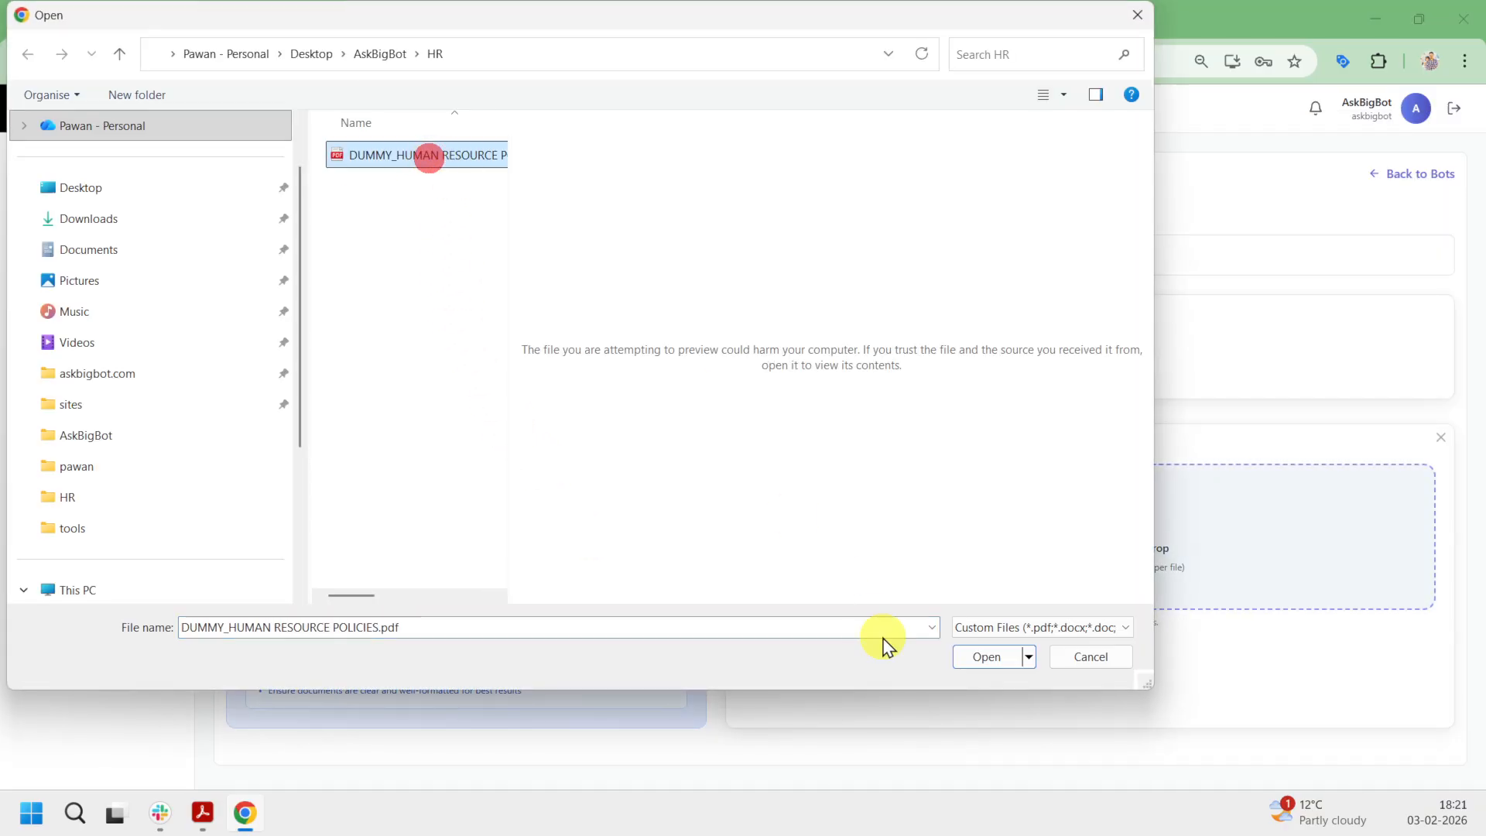
left_click(973, 659)
scroll(934, 694, "down", 1)
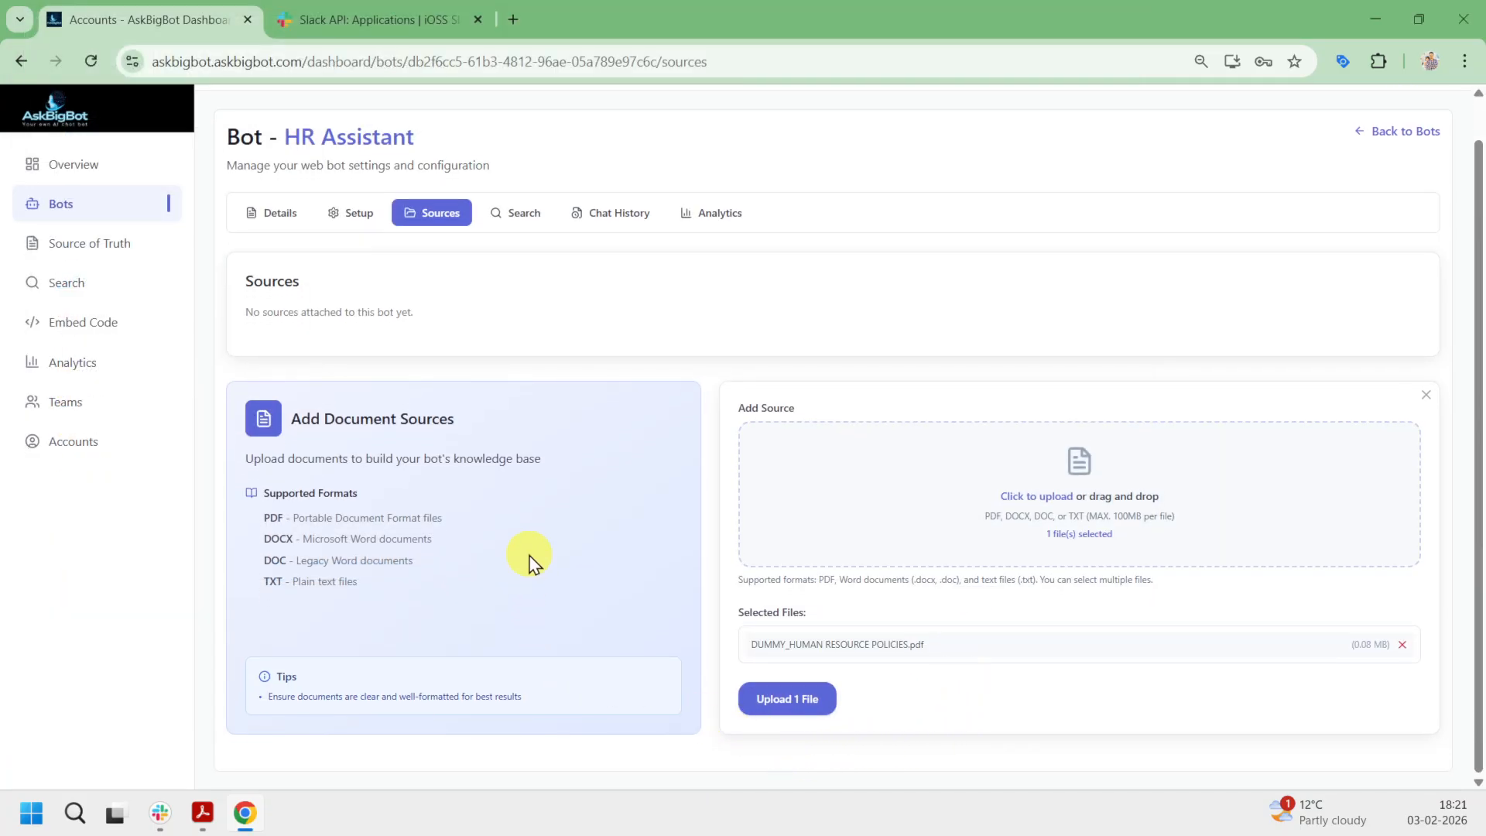
left_click(789, 701)
scroll(1130, 643, "down", 1)
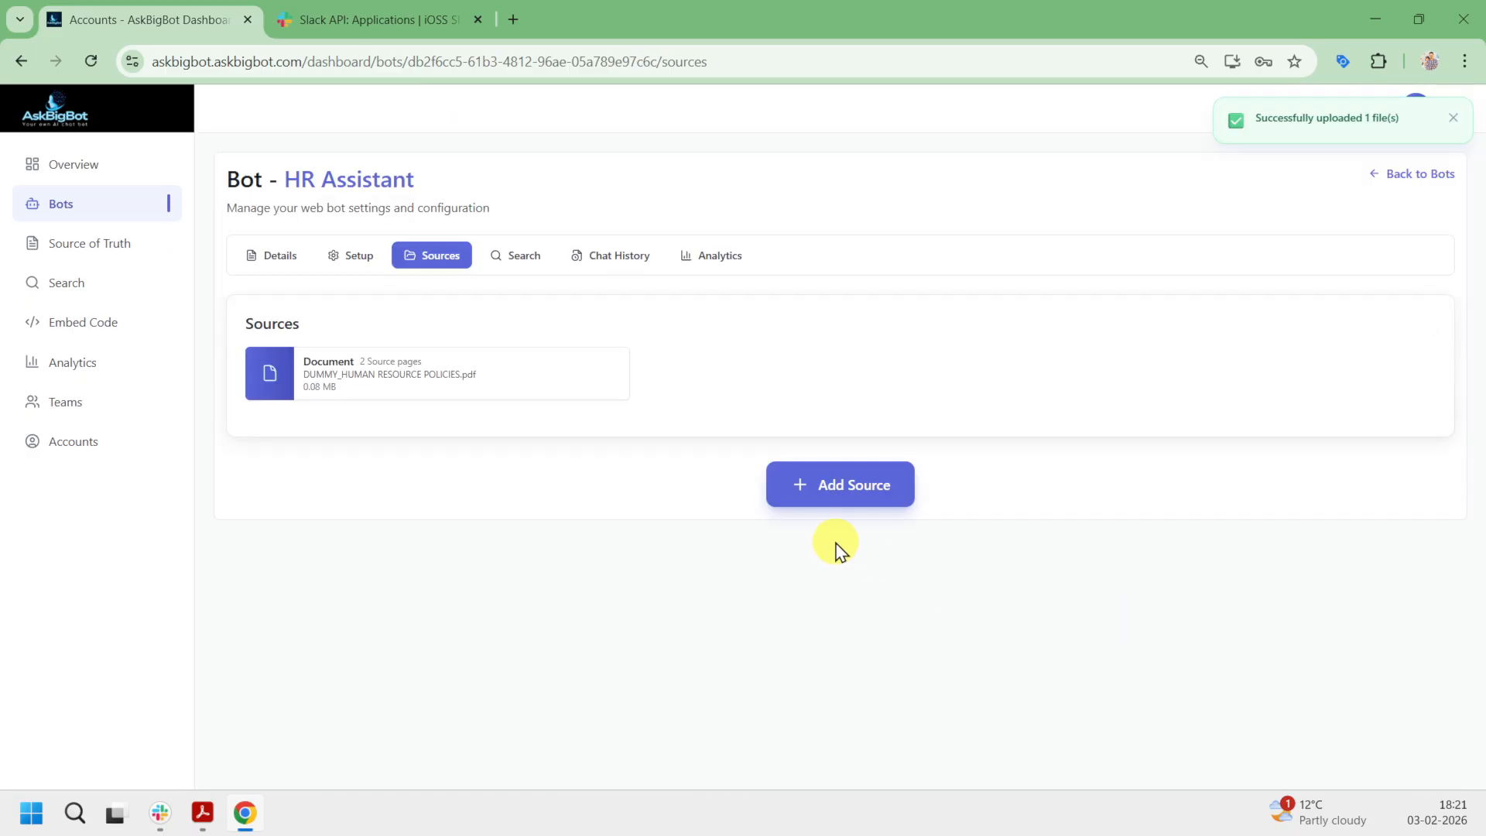
- Examine the uploaded HR policies document's details, including its source page count, and close them
left_click(412, 390)
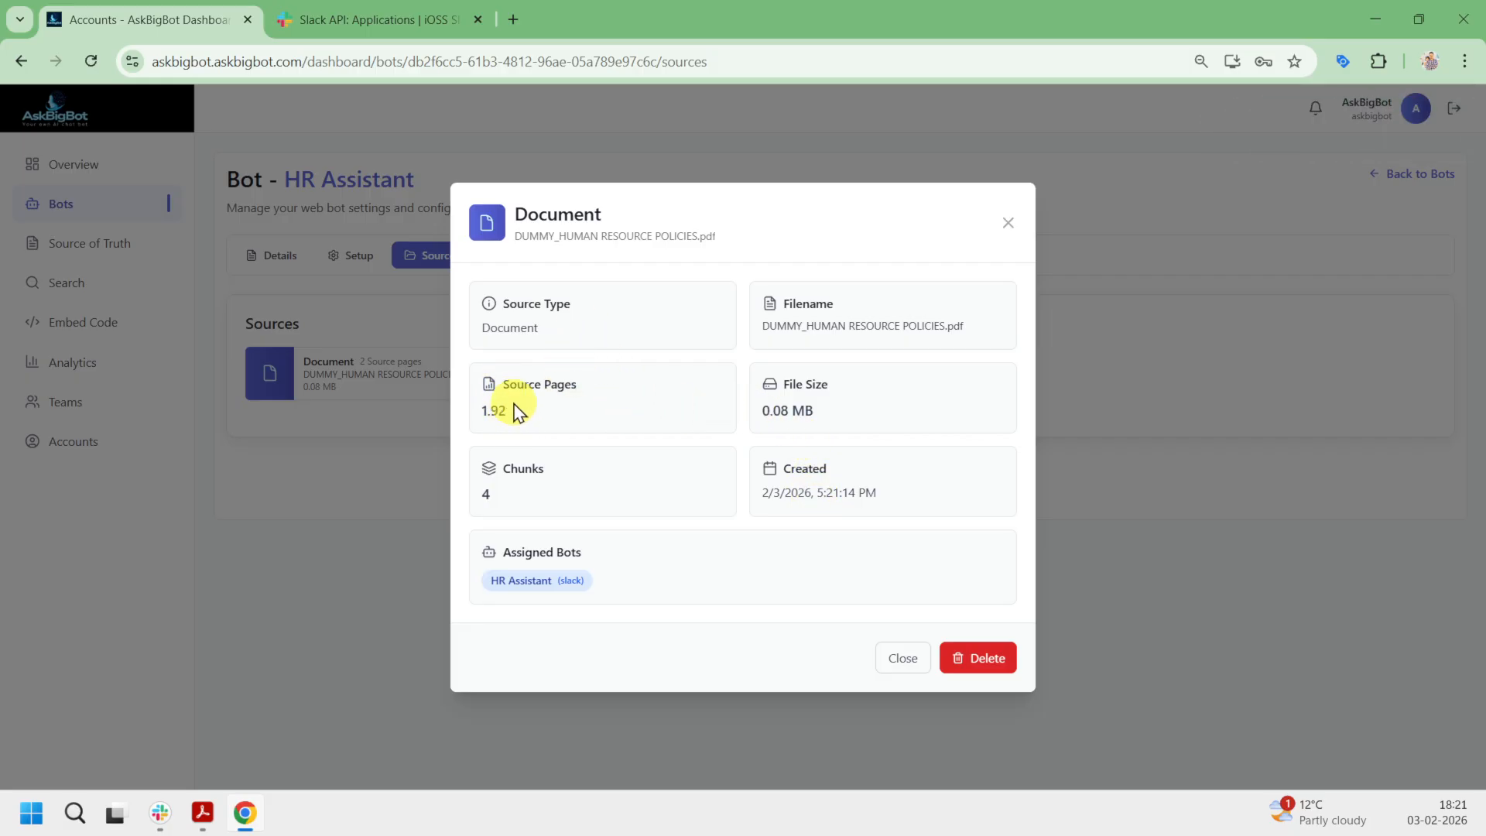
left_click_drag(477, 423, 514, 425)
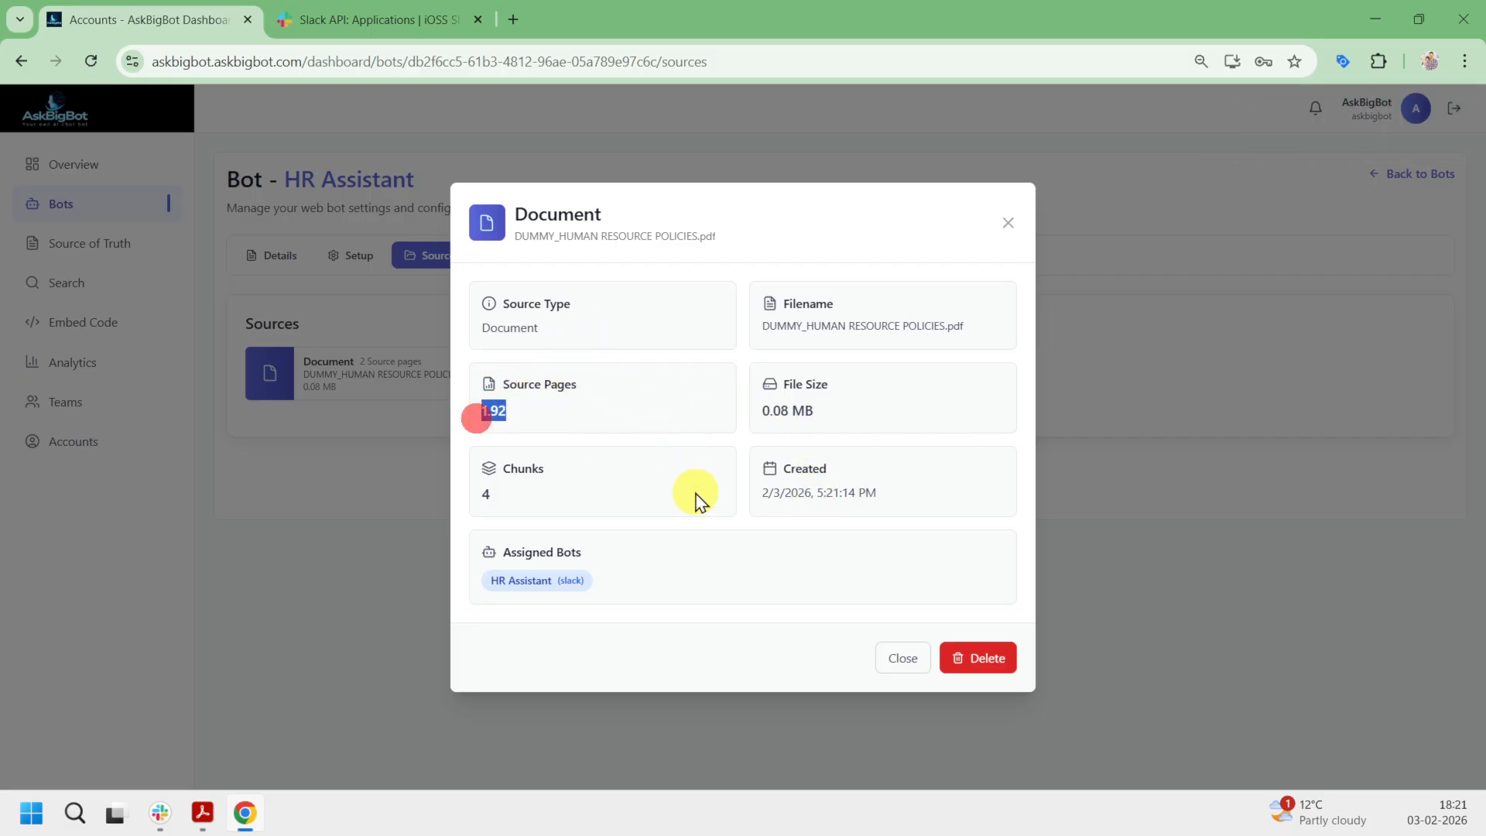
left_click(898, 662)
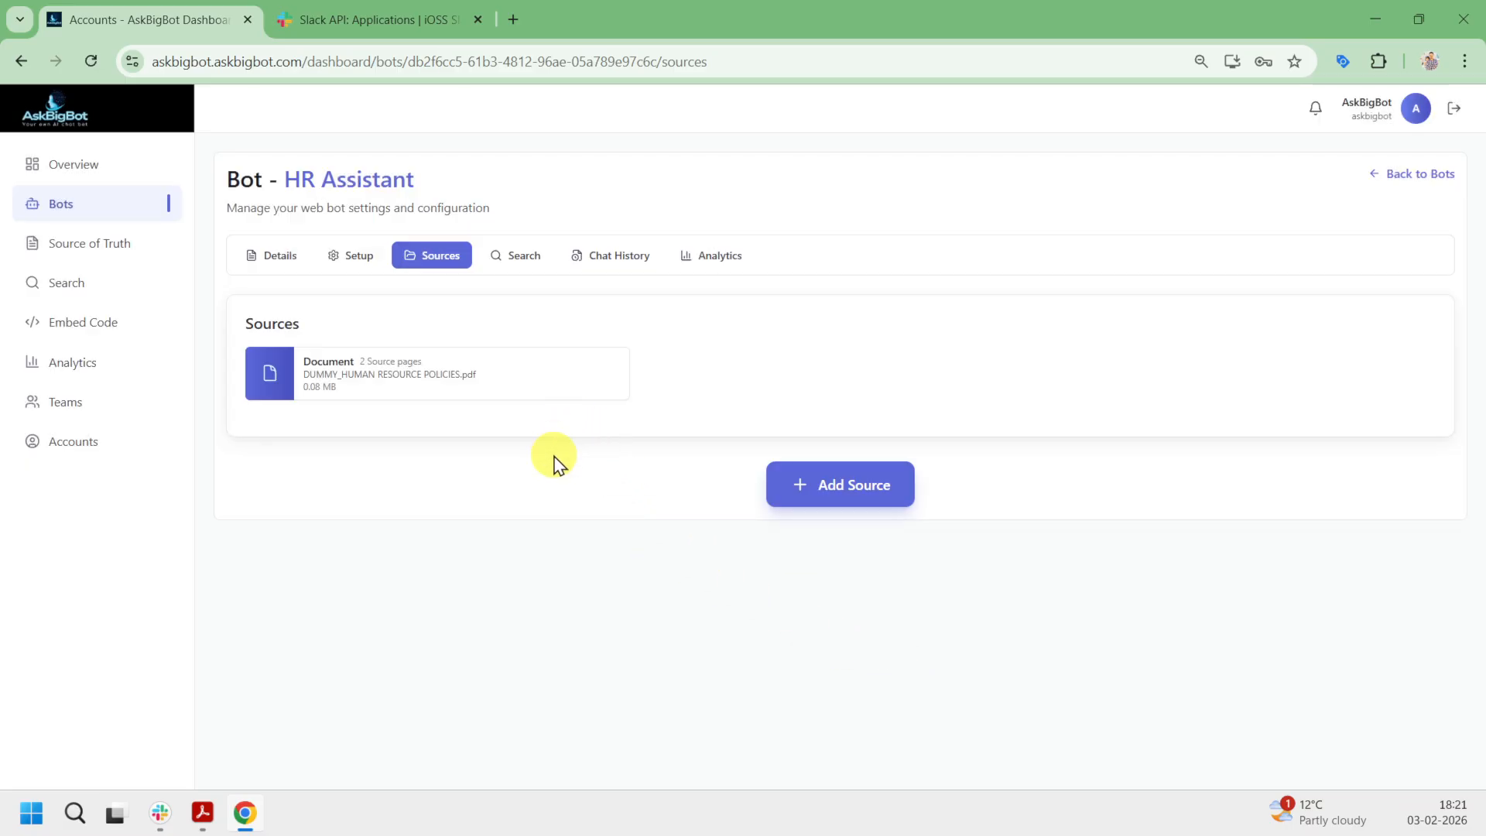
- Switch to Slack, send HR Assistant the message "how many leaves are in the year", and read through its reply
left_click(164, 811)
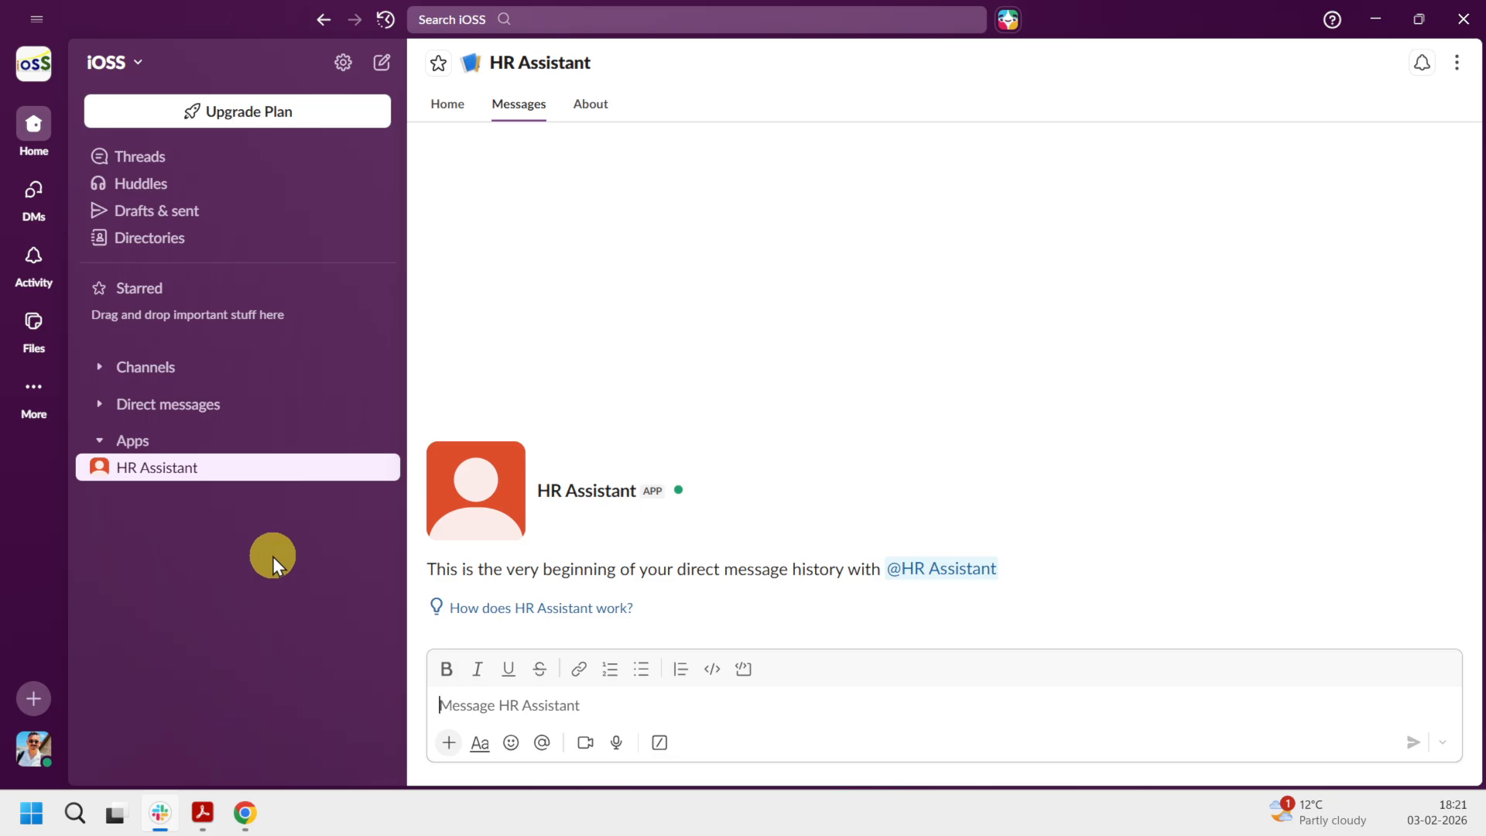
left_click(614, 697)
type("how many leaves are in the year")
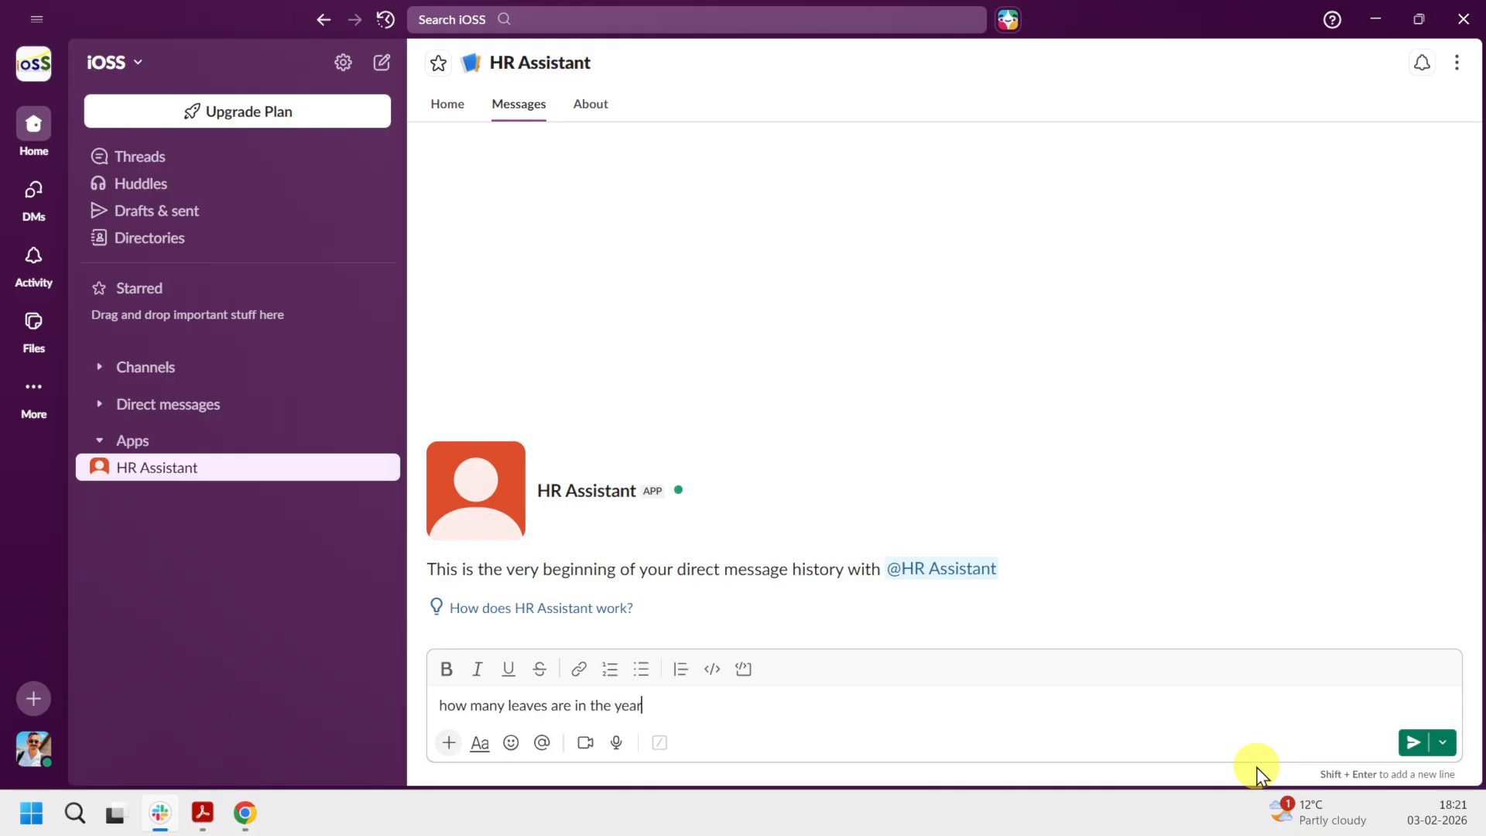
key("Return")
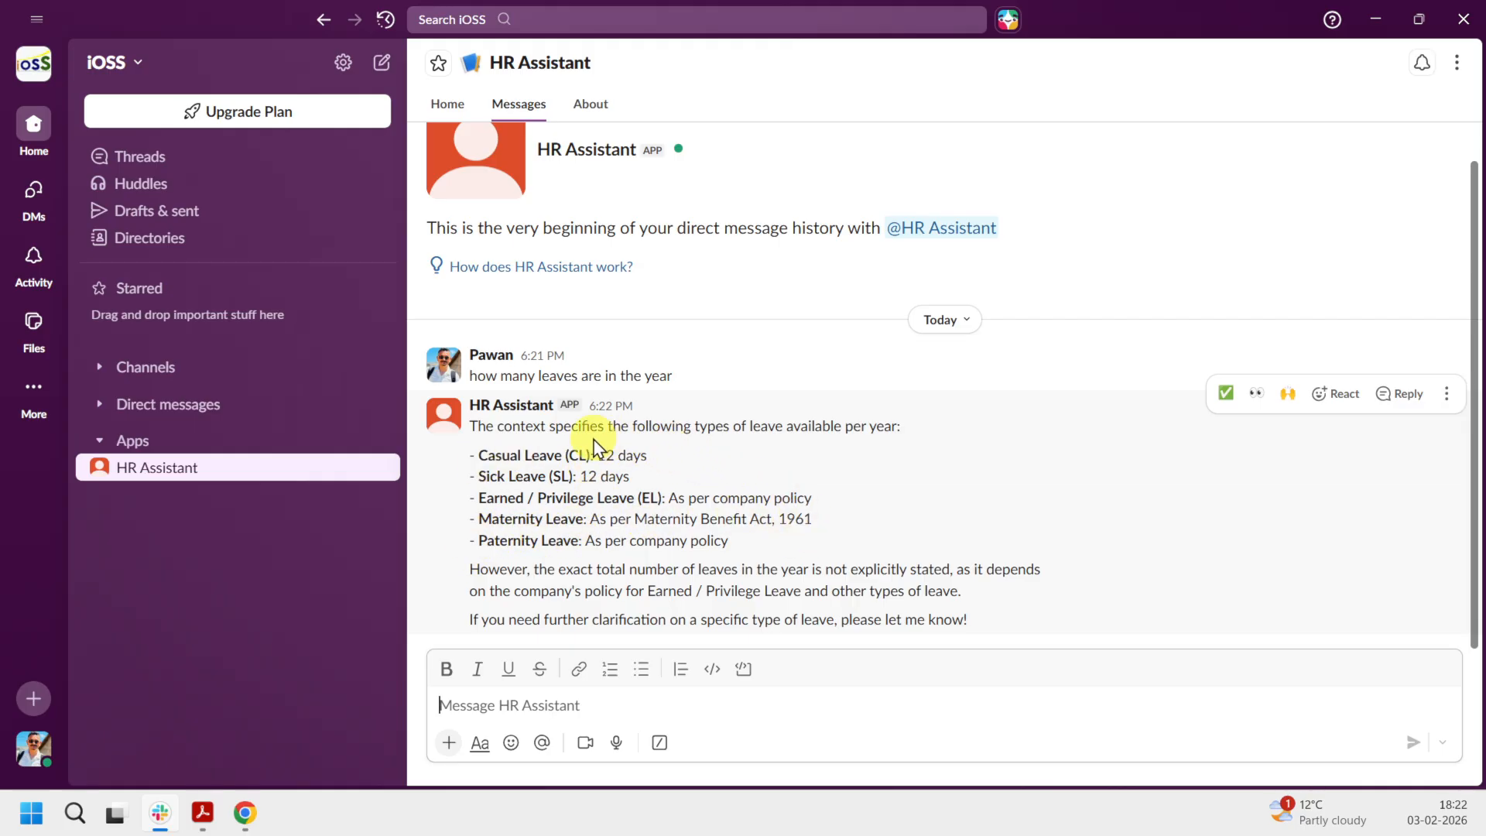
left_click_drag(584, 436, 771, 571)
left_click(1082, 612)
- Send HR Assistant the follow-up message "is there any probation period?"
left_click(765, 710)
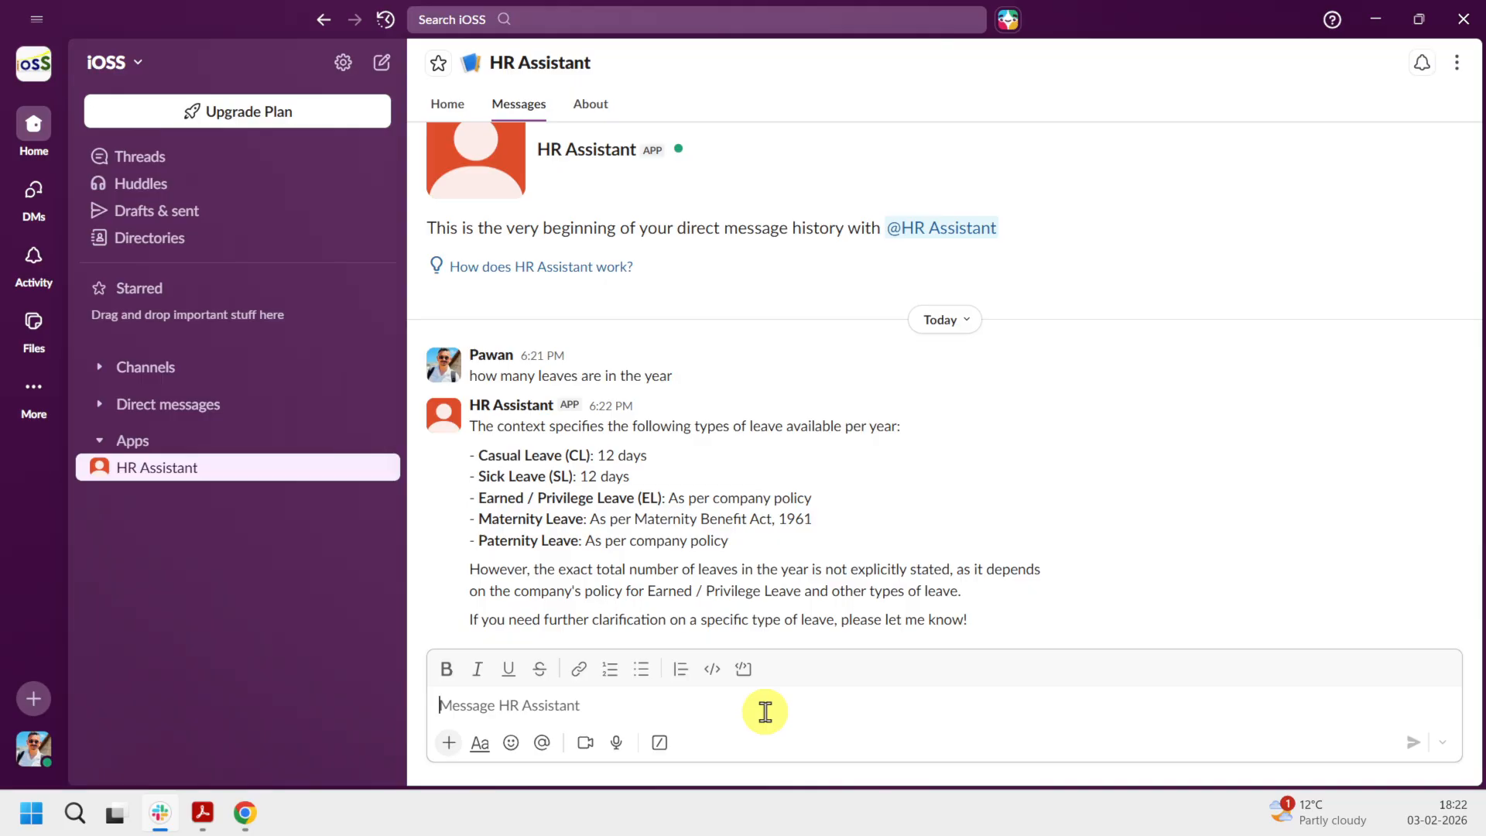
type("is there any probation period")
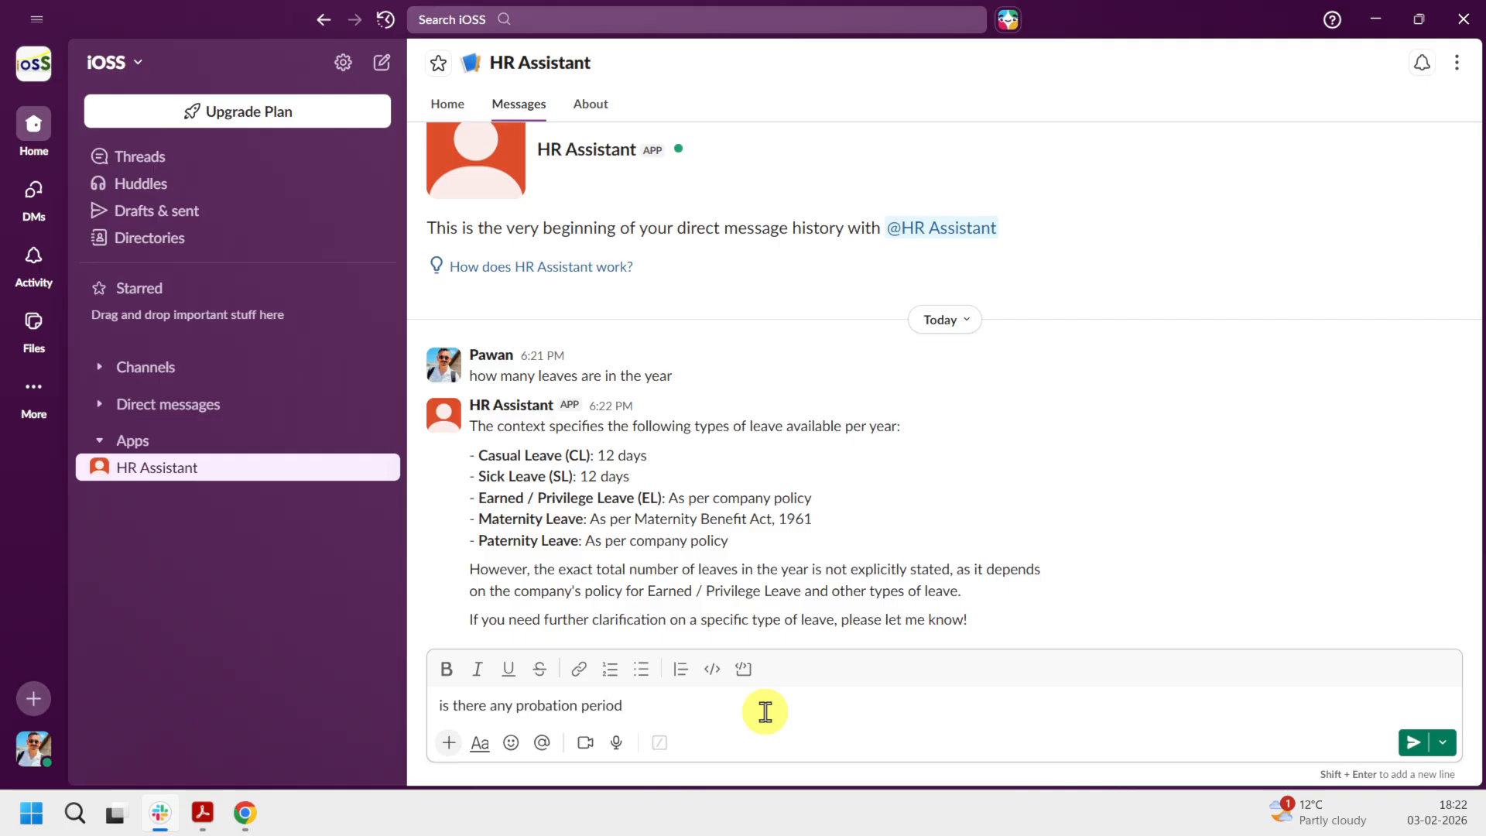
type("?")
key("Return")
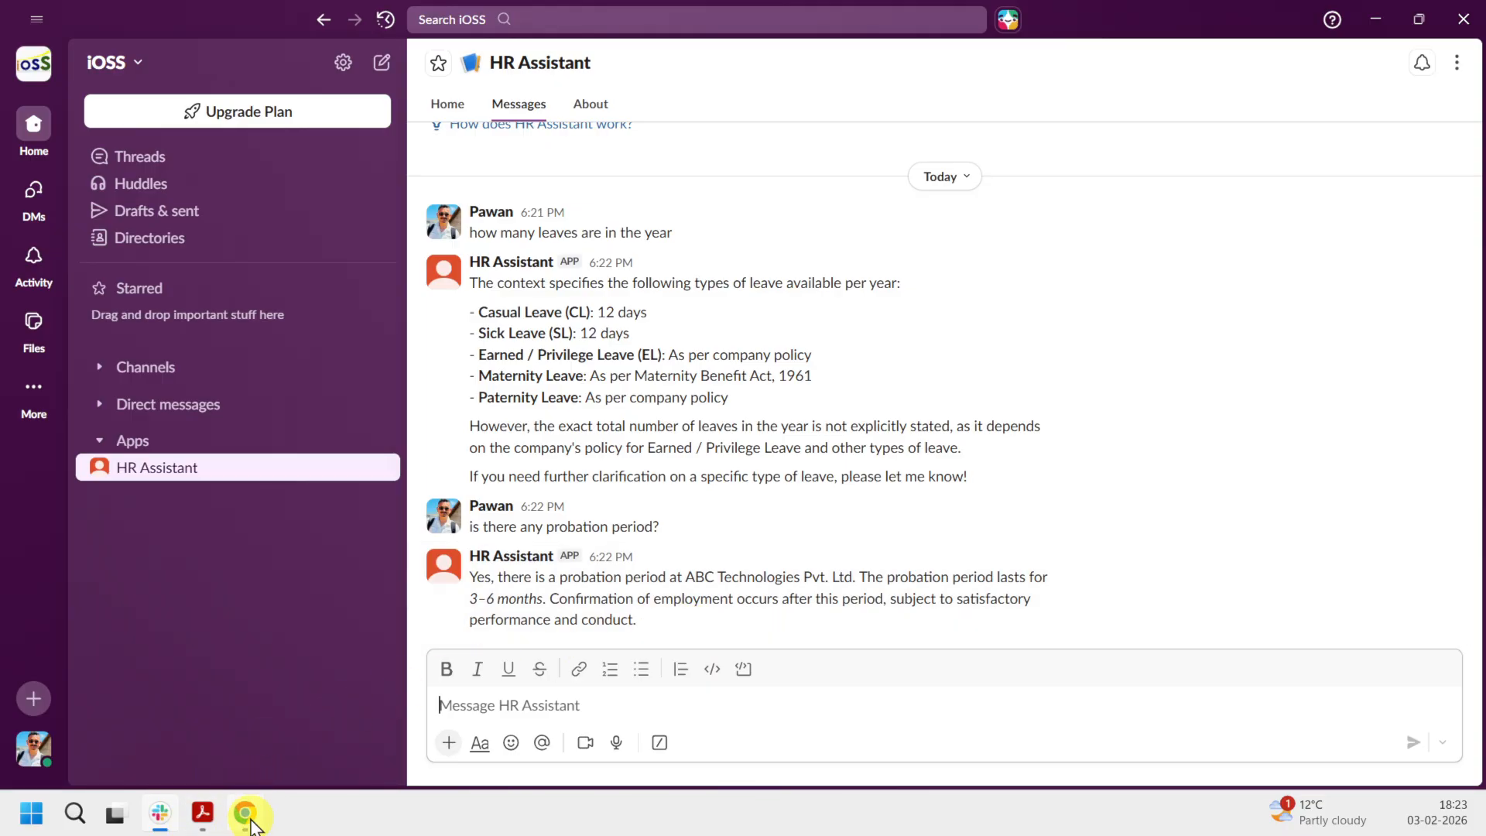
- Switch to the AskBigBot dashboard in Chrome and search the HR Assistant bot's sources for "what are leave policies", then view the answer
mouse_move(248, 808)
left_click(258, 736)
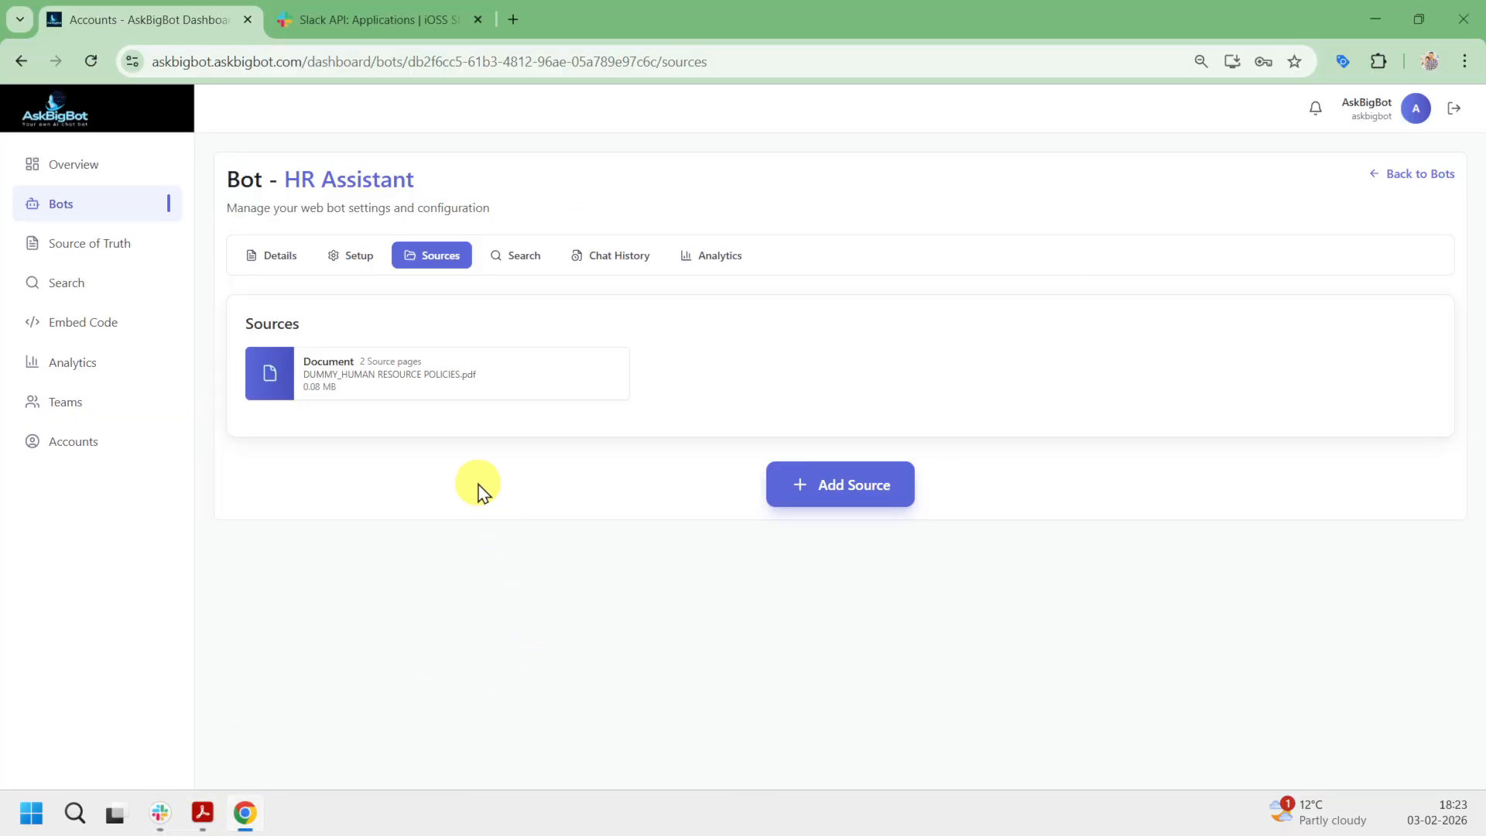
left_click(521, 260)
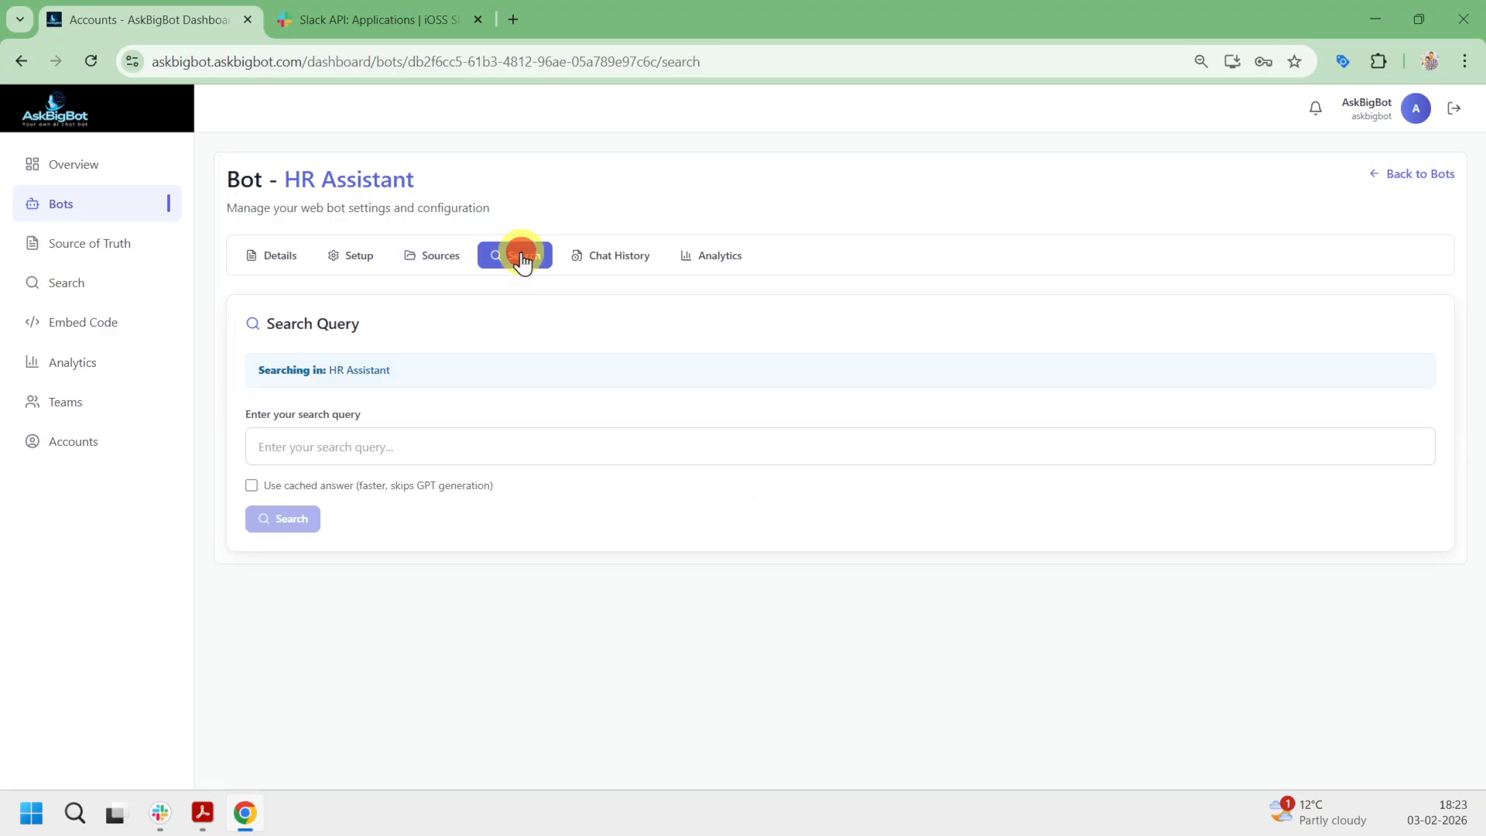
left_click(453, 450)
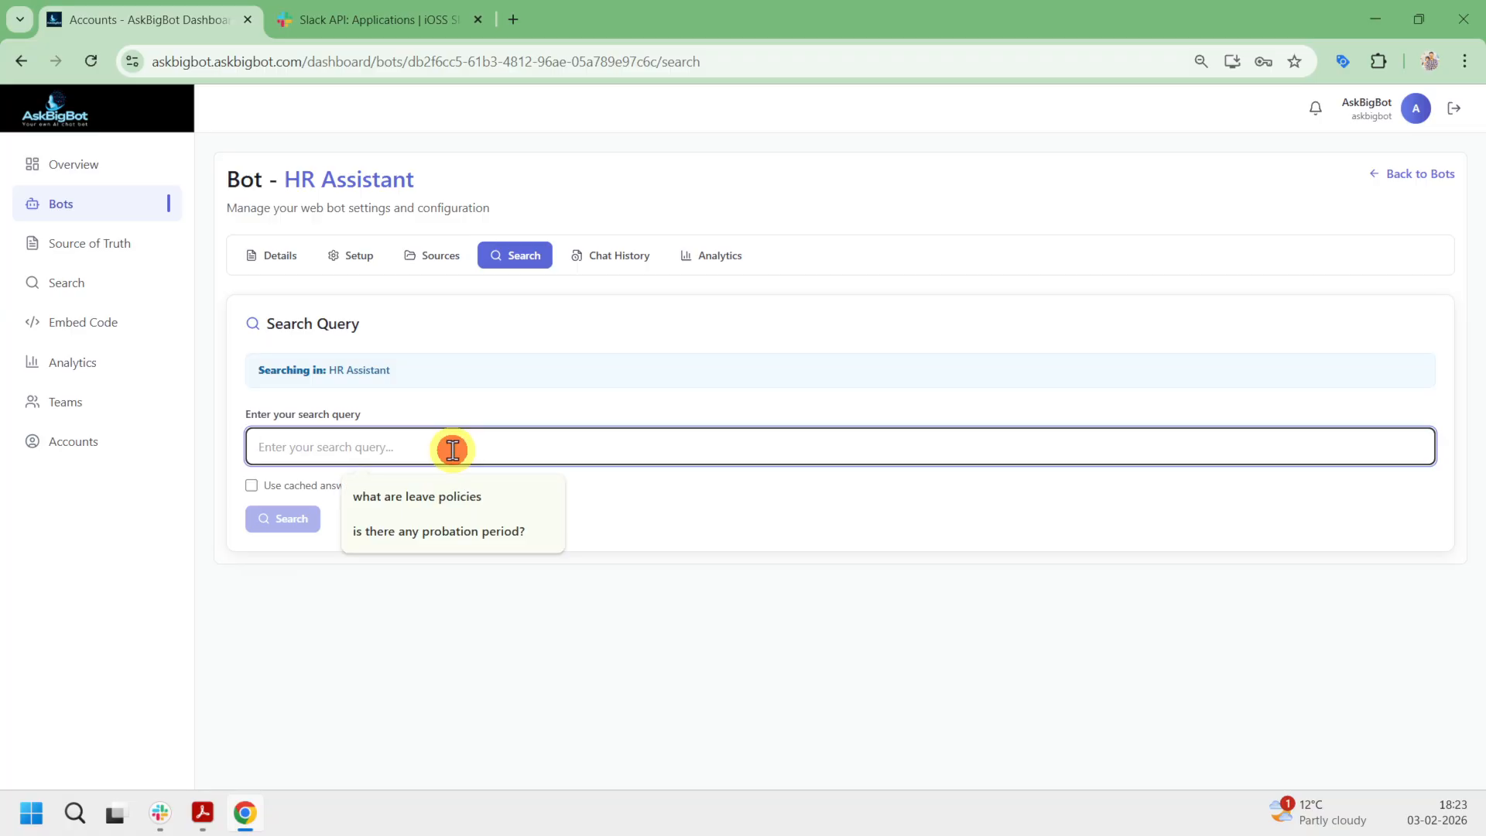
left_click(434, 493)
left_click(319, 516)
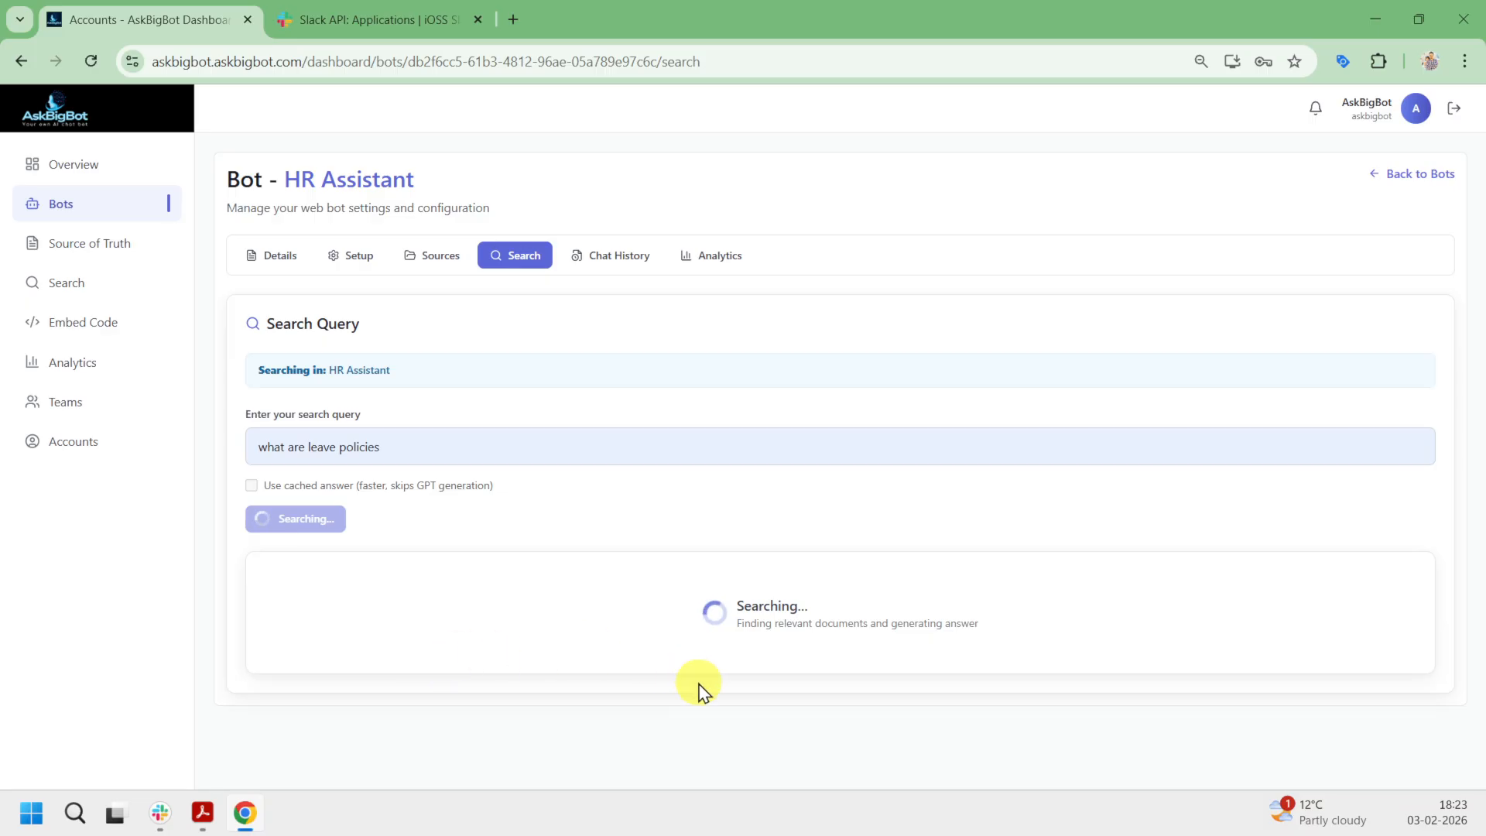
scroll(623, 655, "down", 5)
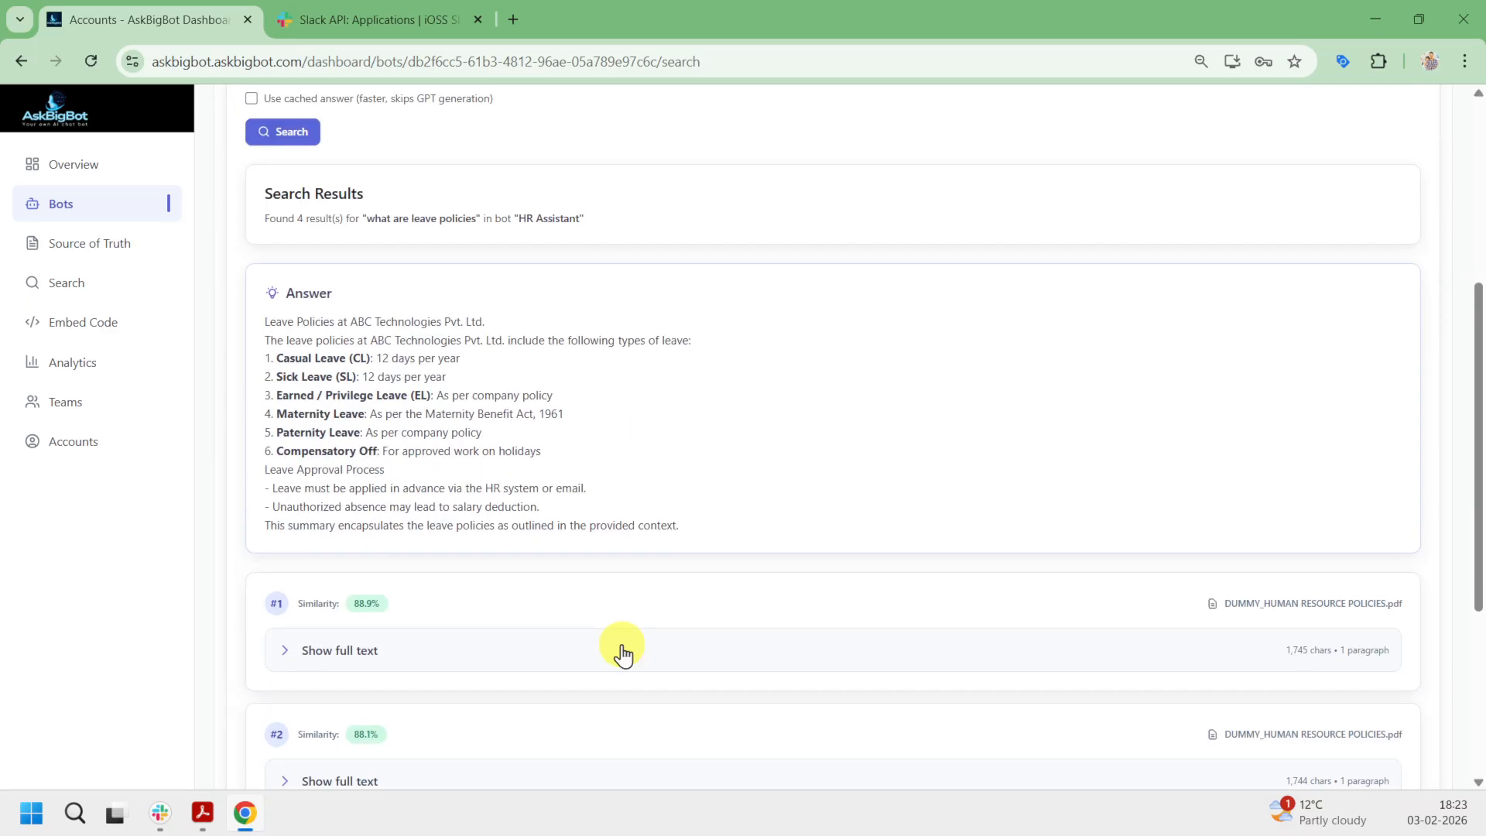
- Switch to Adobe Acrobat and look through the HR policies PDF, including the probation, working hours, leave policy and public holidays sections
left_click(210, 816)
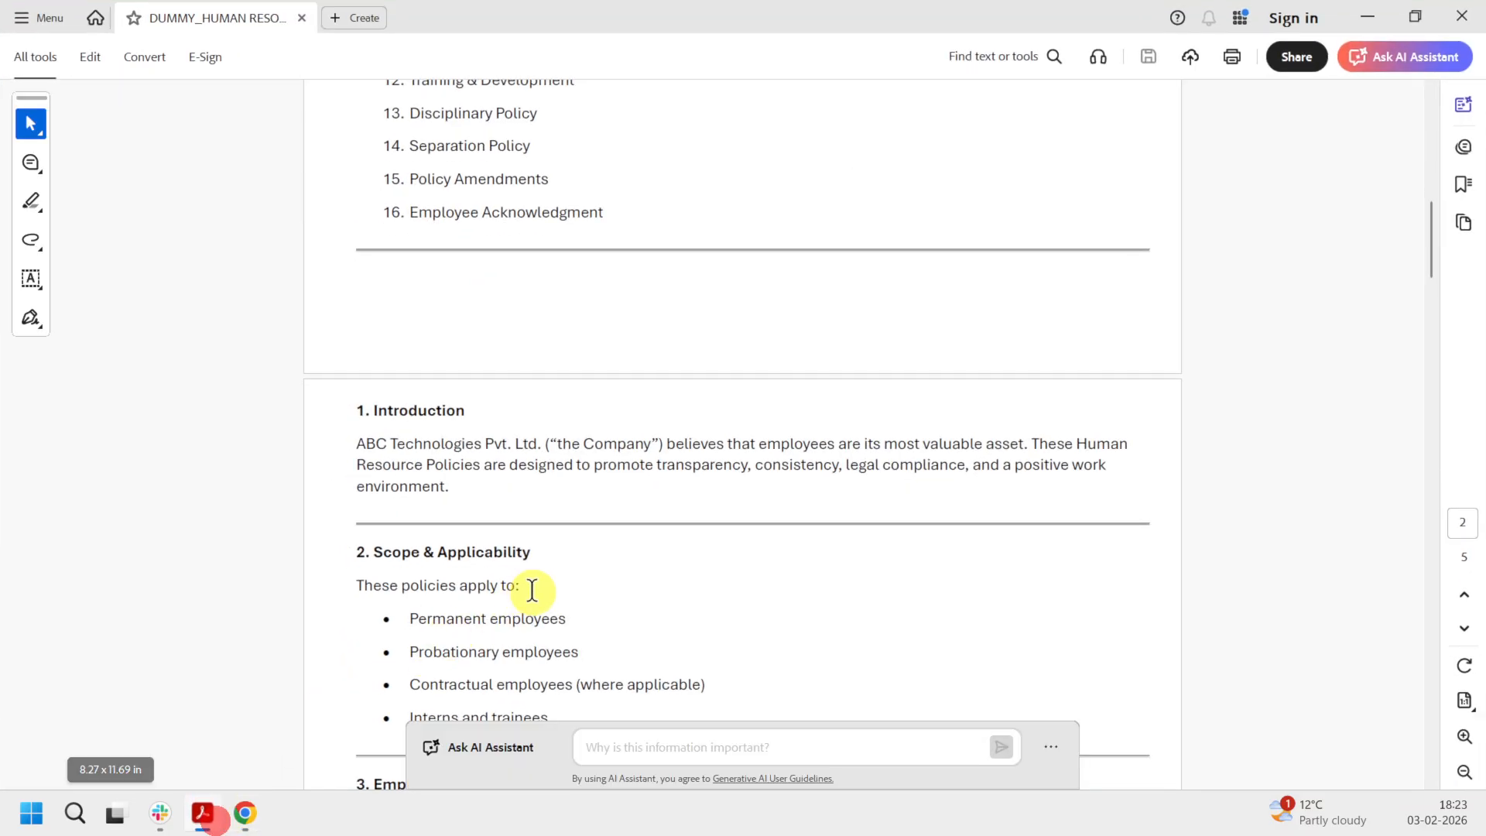
scroll(630, 480, "down", 3)
scroll(630, 481, "up", 2)
scroll(630, 481, "down", 3)
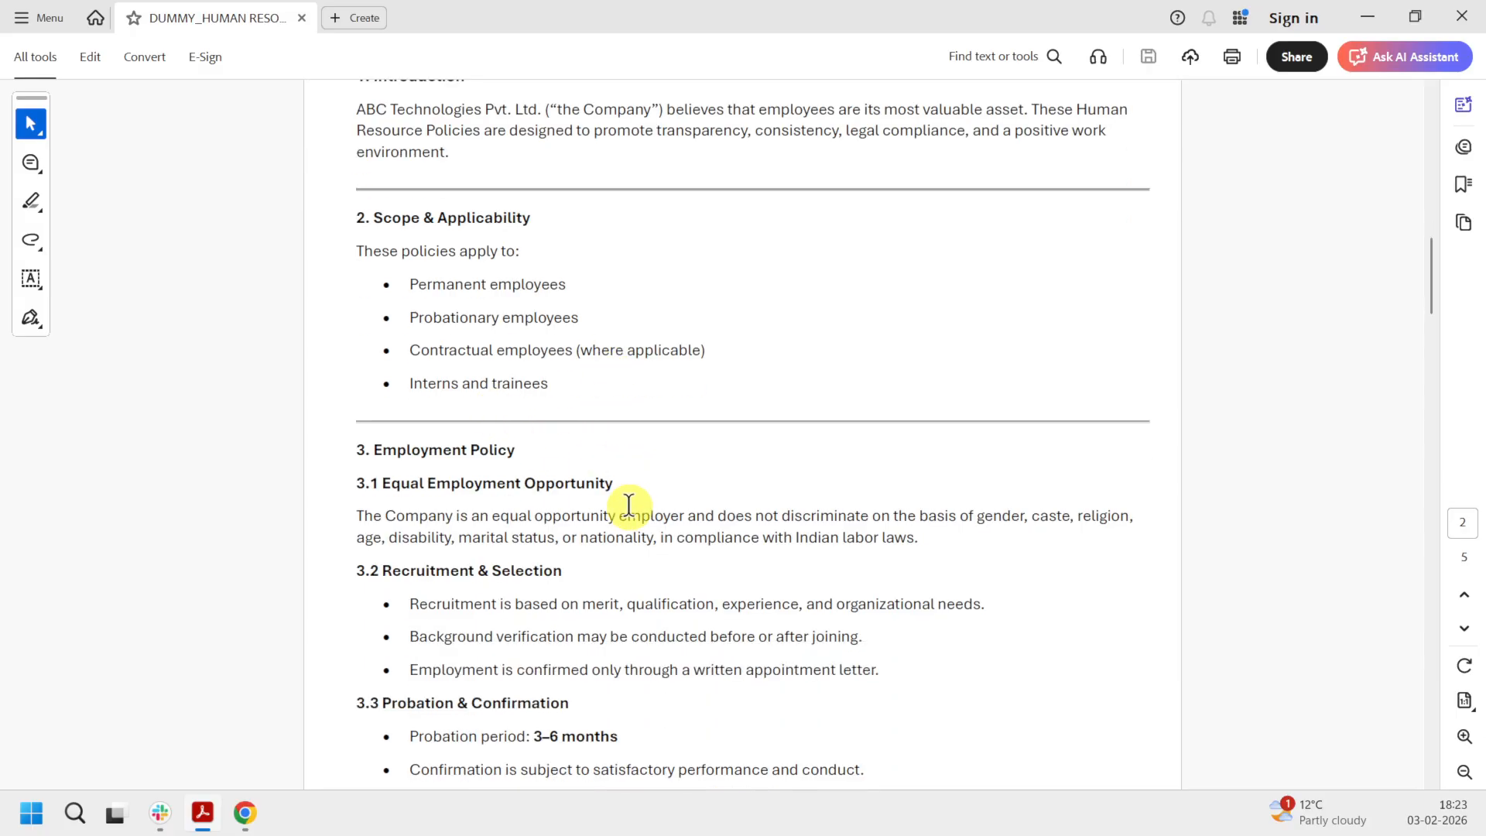
scroll(626, 506, "down", 2)
scroll(495, 452, "down", 2)
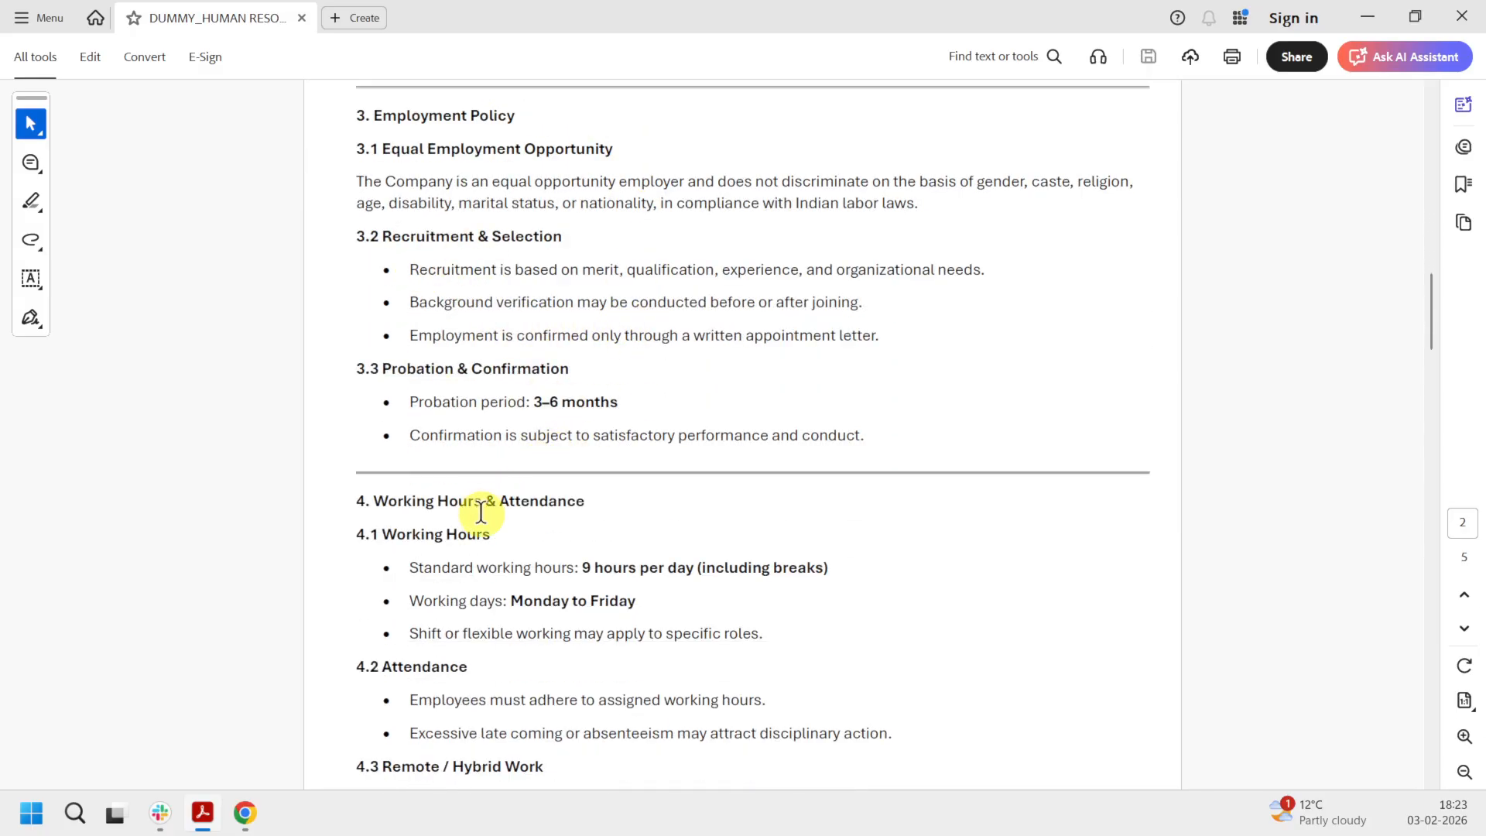
scroll(480, 513, "down", 2)
scroll(441, 519, "down", 1)
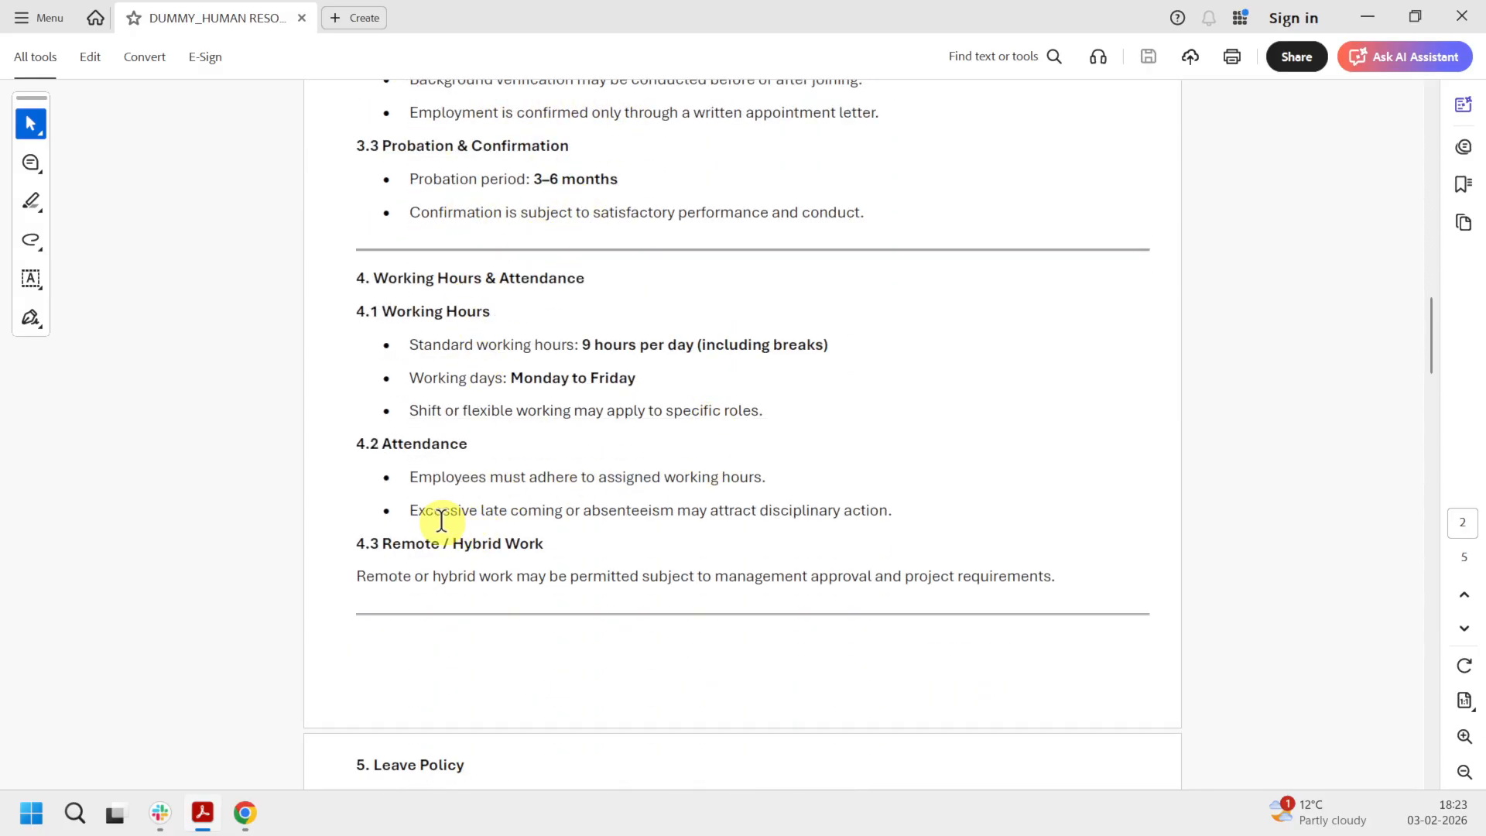
scroll(825, 562, "up", 4)
scroll(821, 567, "down", 8)
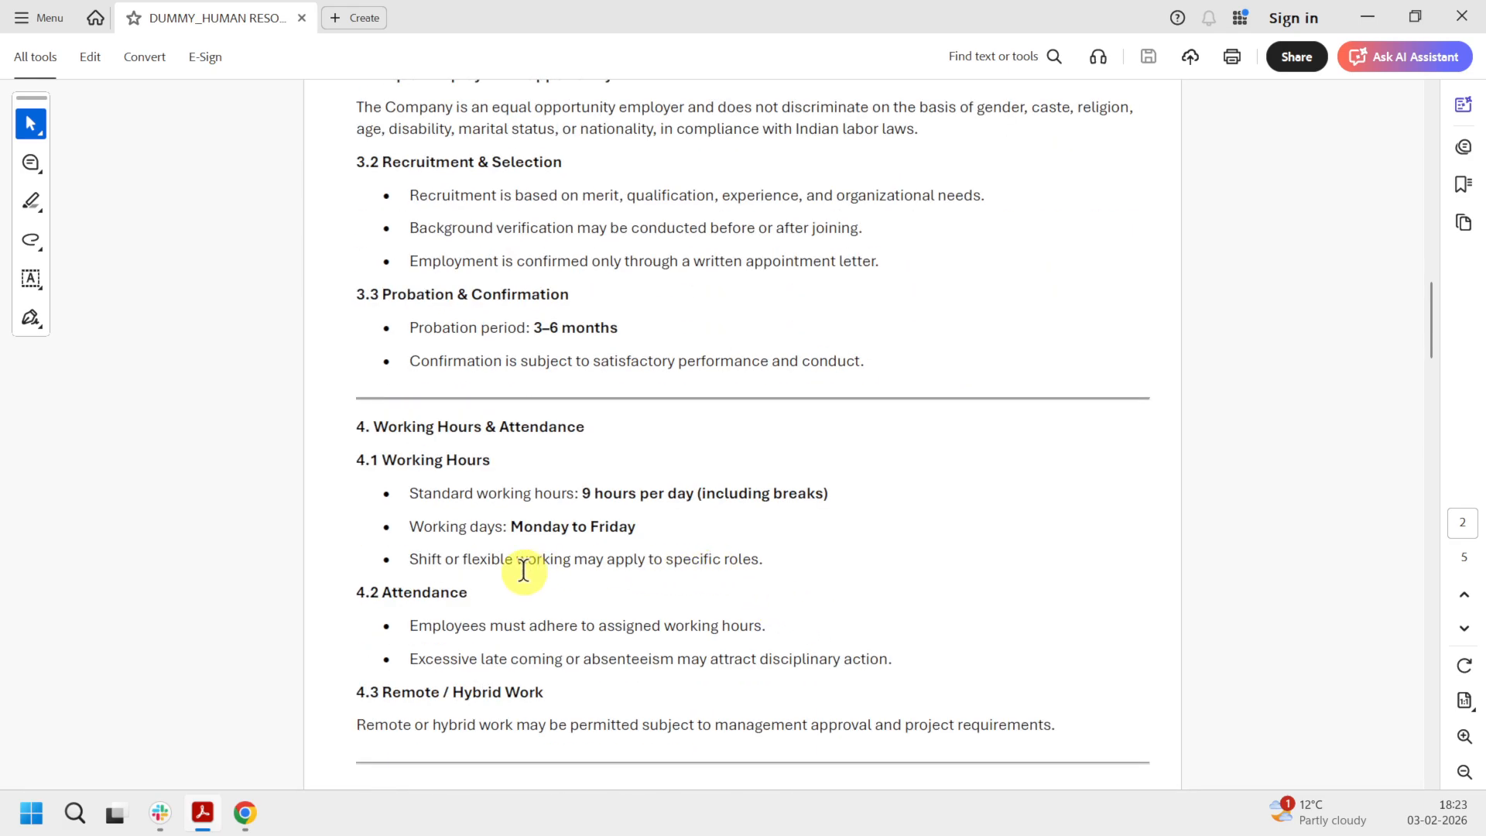
scroll(656, 577, "down", 4)
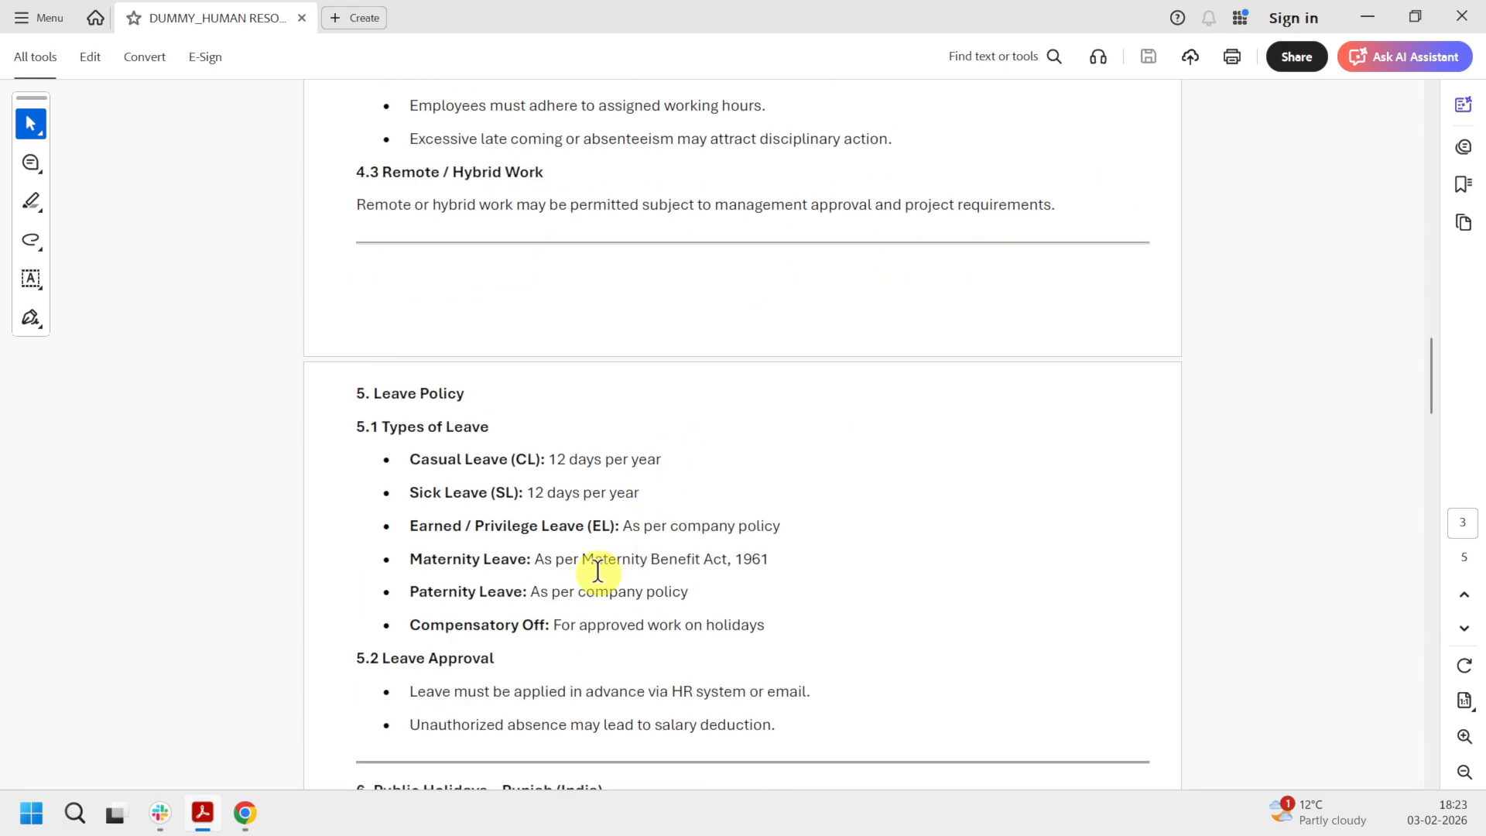
scroll(660, 593, "down", 4)
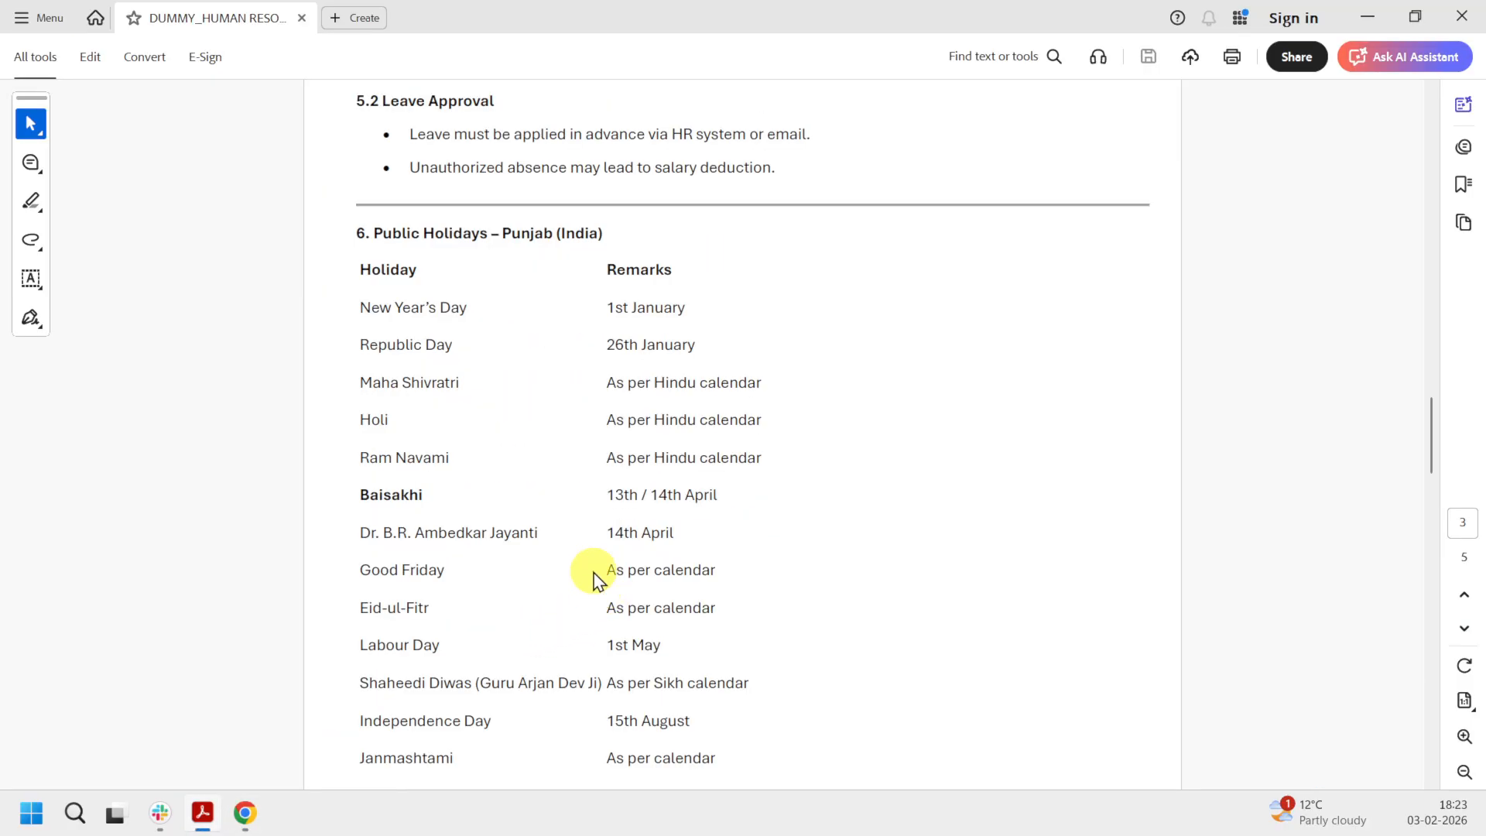
scroll(584, 550, "up", 15)
scroll(581, 547, "up", 5)
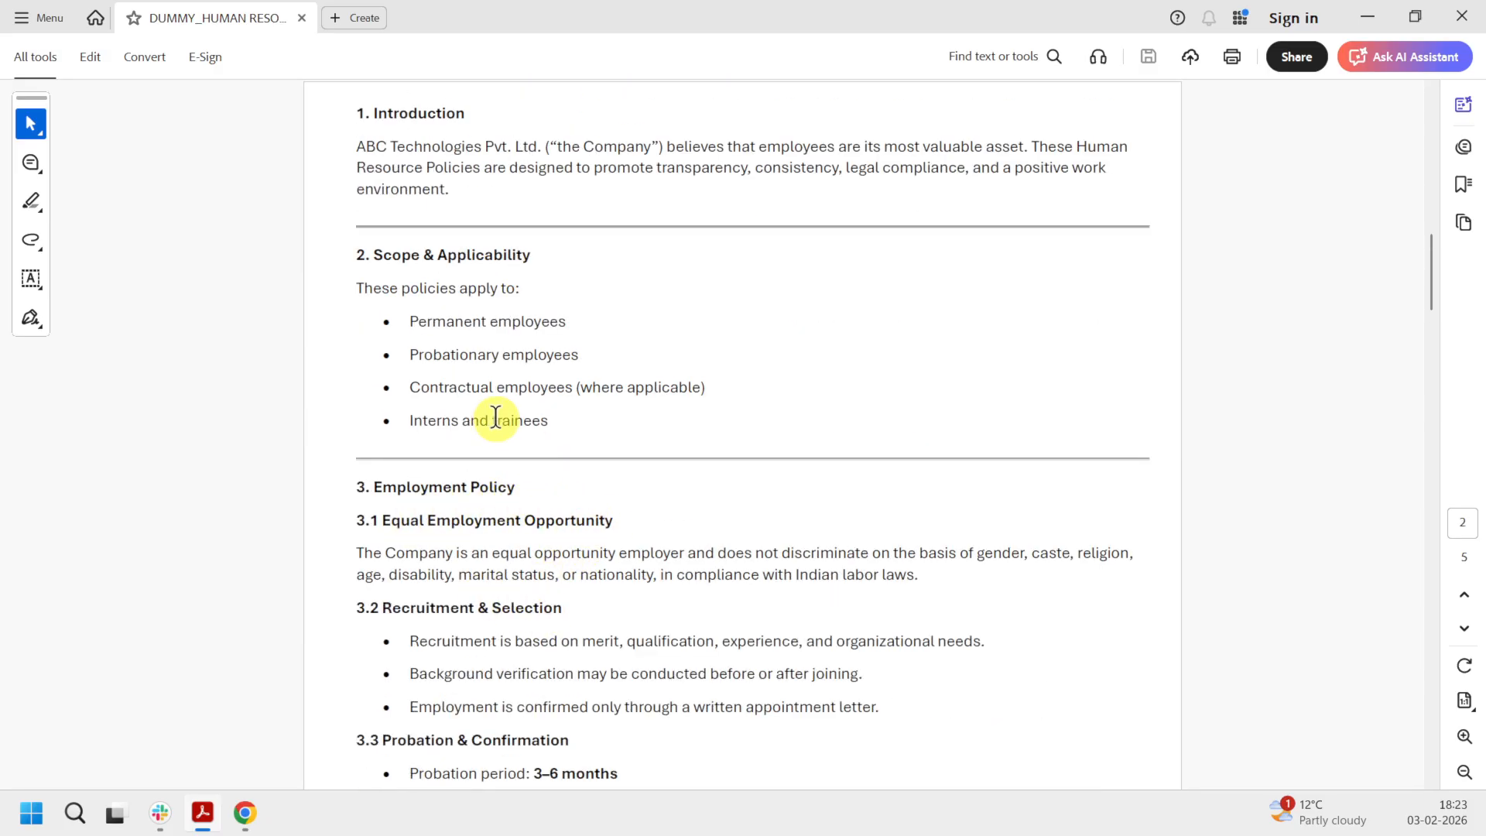
scroll(532, 498, "up", 3)
left_click(245, 812)
mouse_move(201, 816)
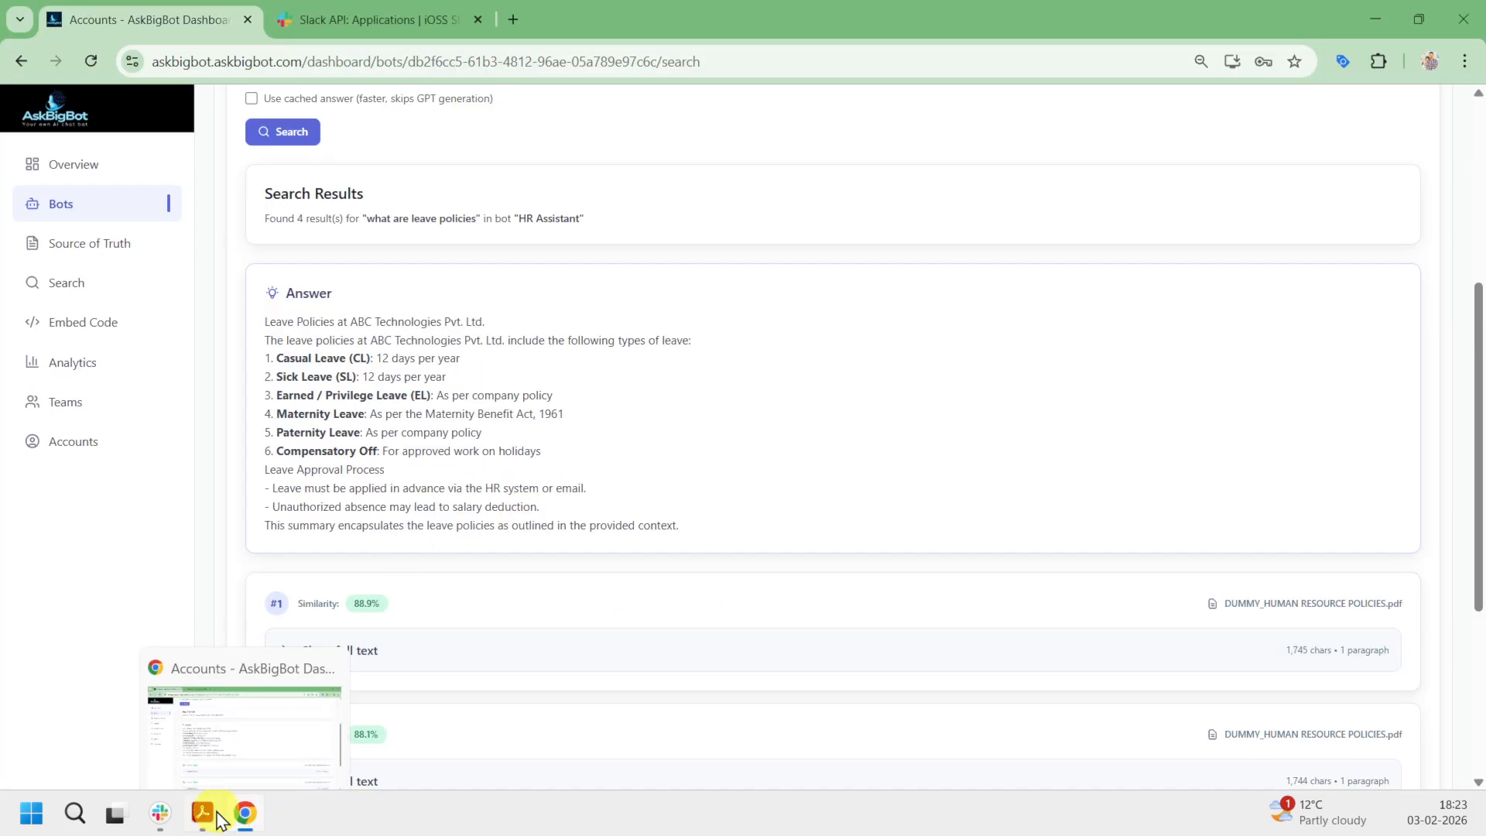
left_click(161, 813)
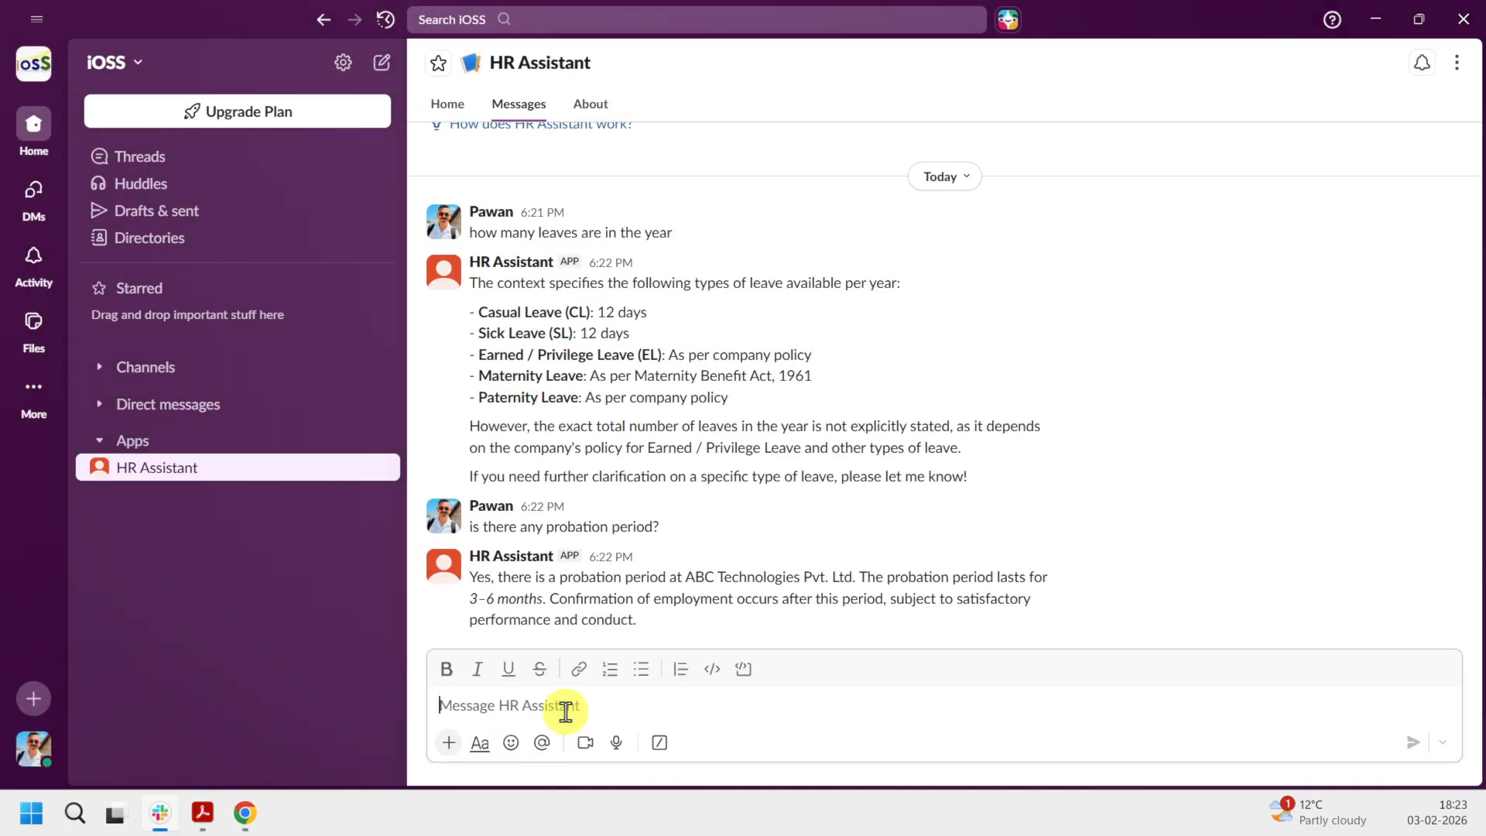
type("what is")
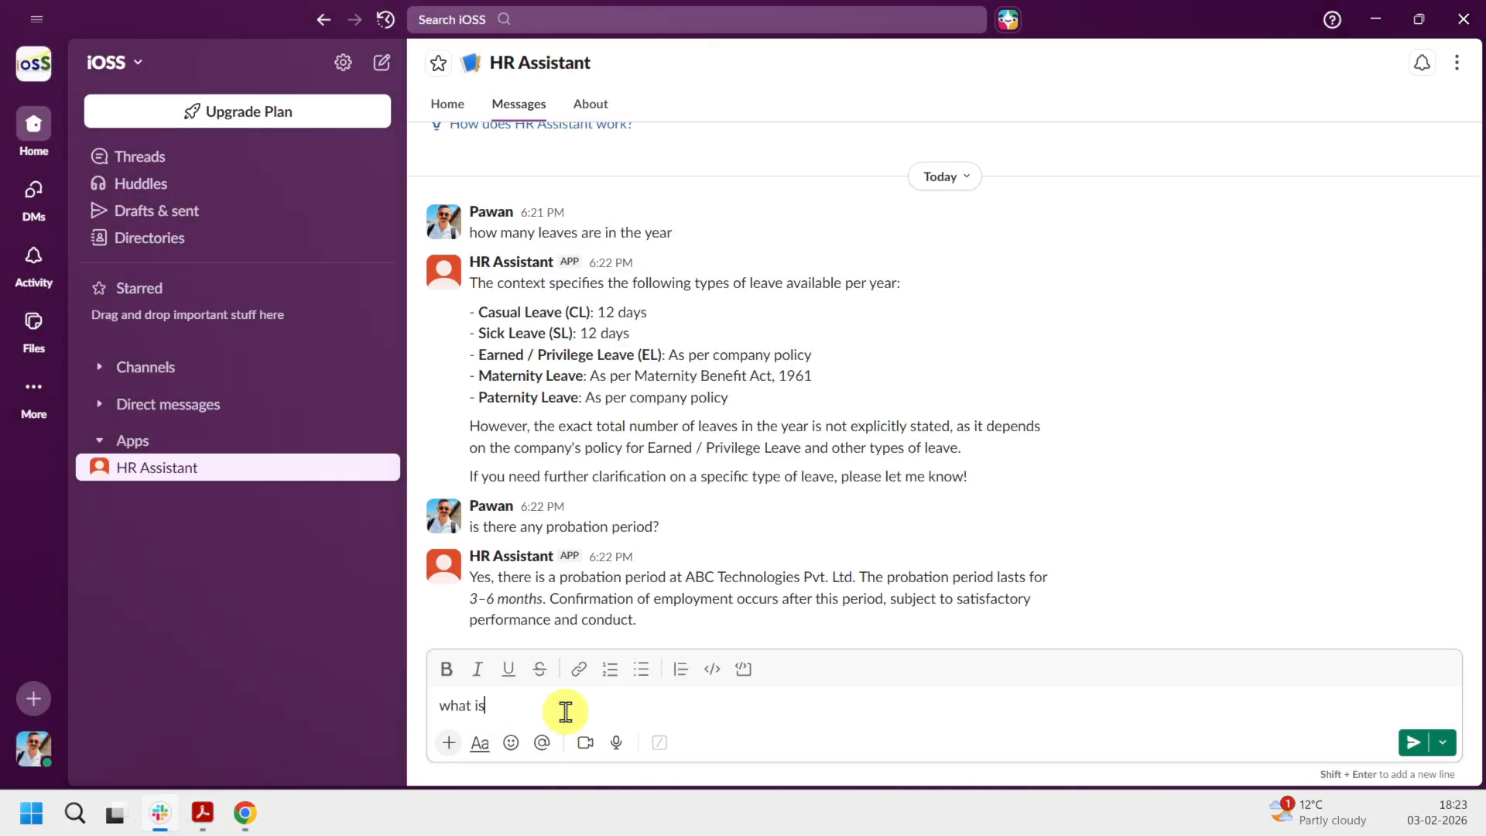
key("ctrl+a")
key("BackSpace")
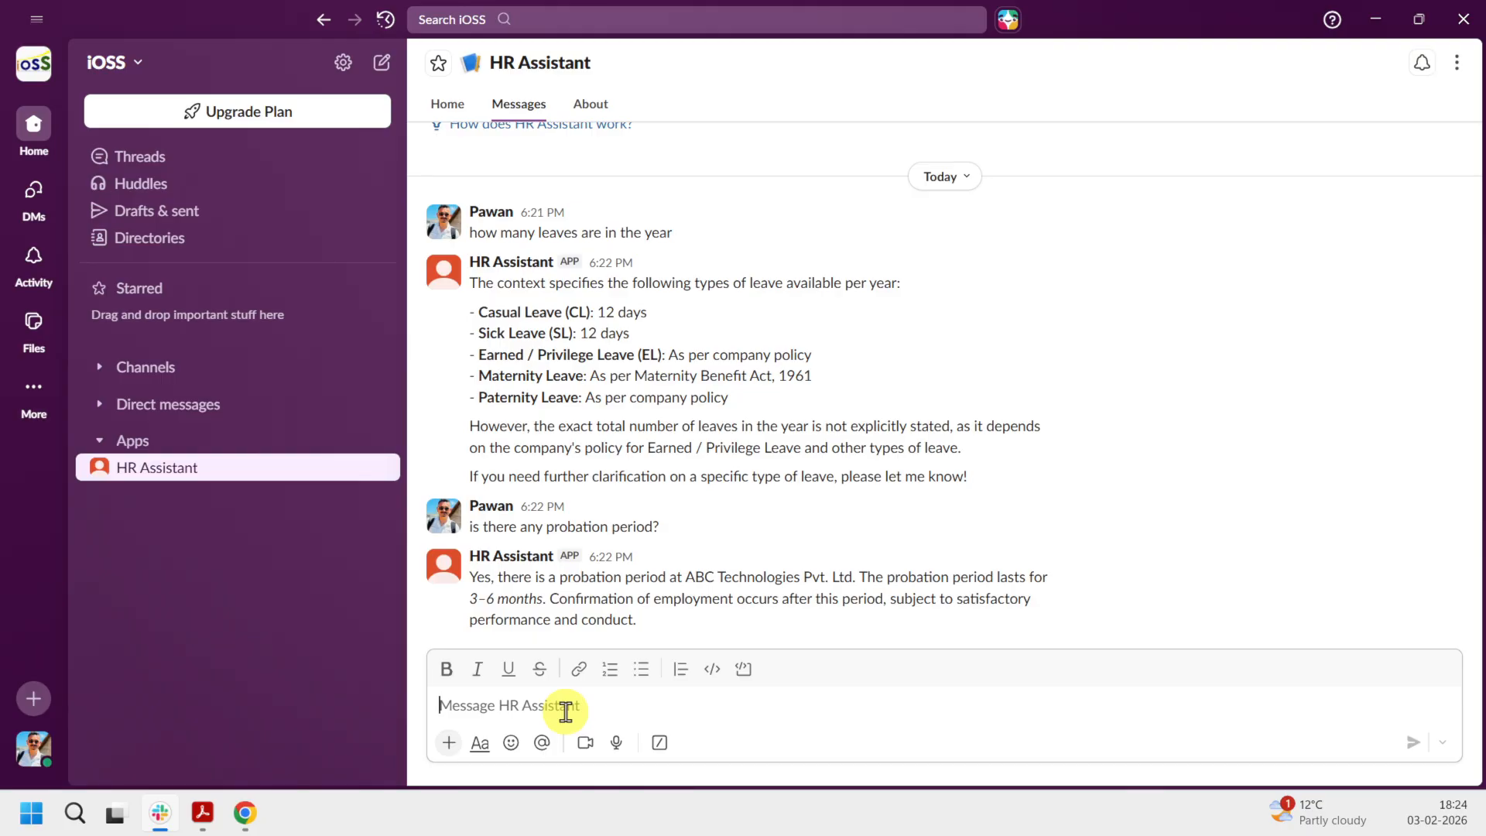
- Check the Employment Policy section in the HR policies PDF, then send HR Assistant the Slack message "what is the recruitment process"
key("alt+Tab")
key("alt+Tab")
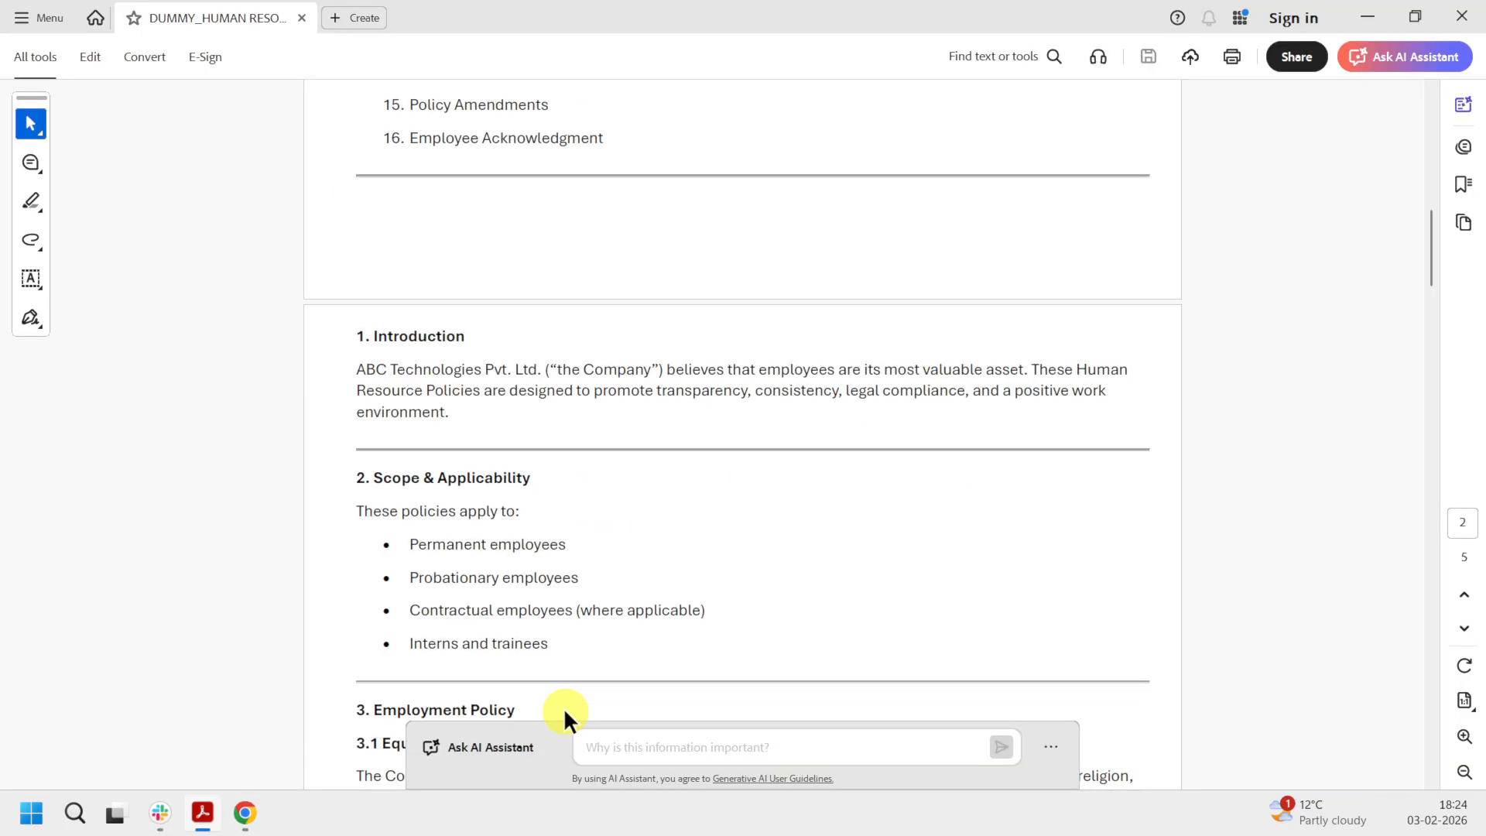
scroll(739, 611, "down", 5)
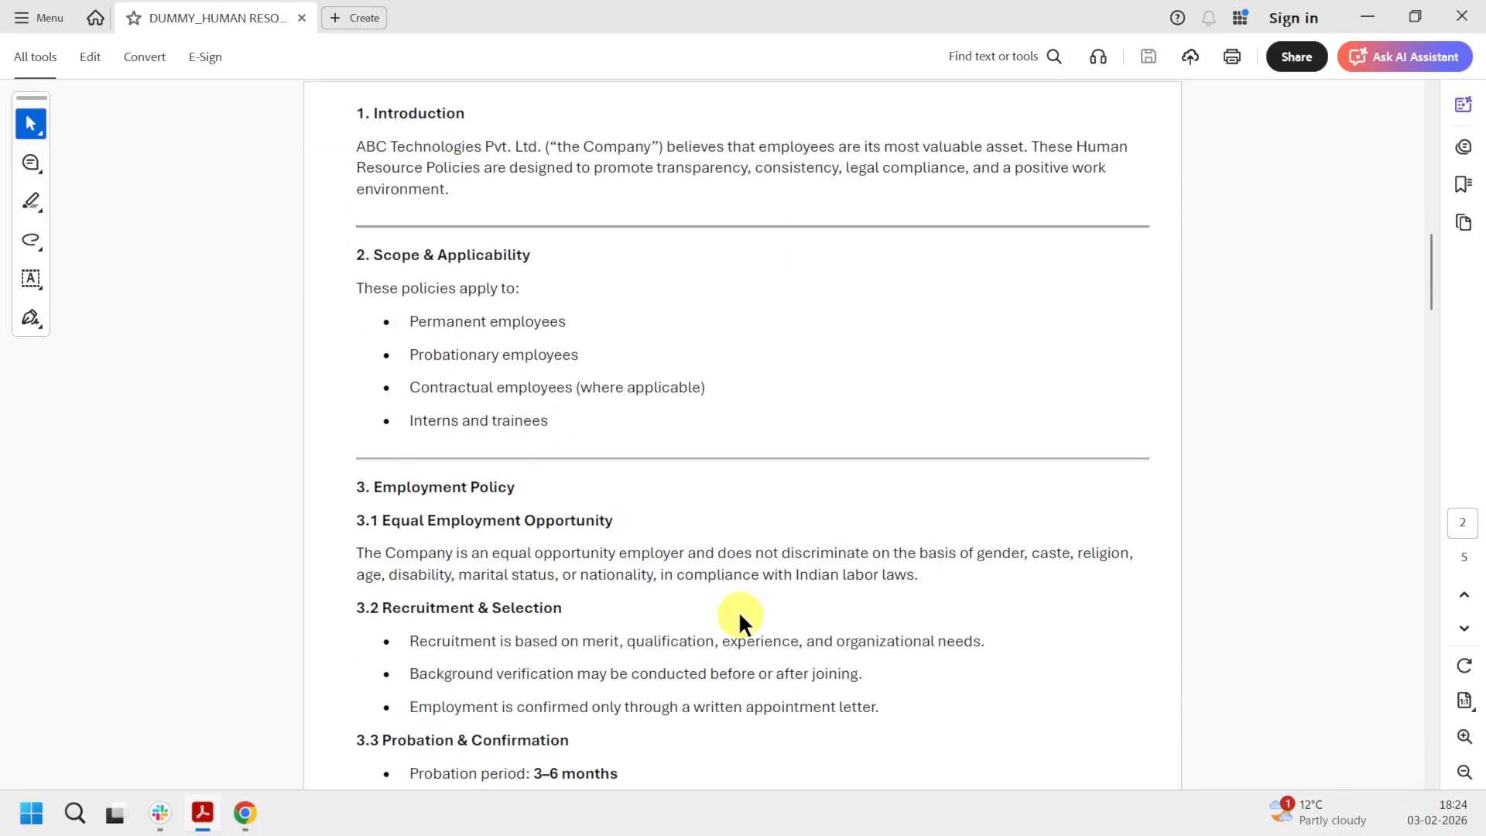
key("alt+Tab")
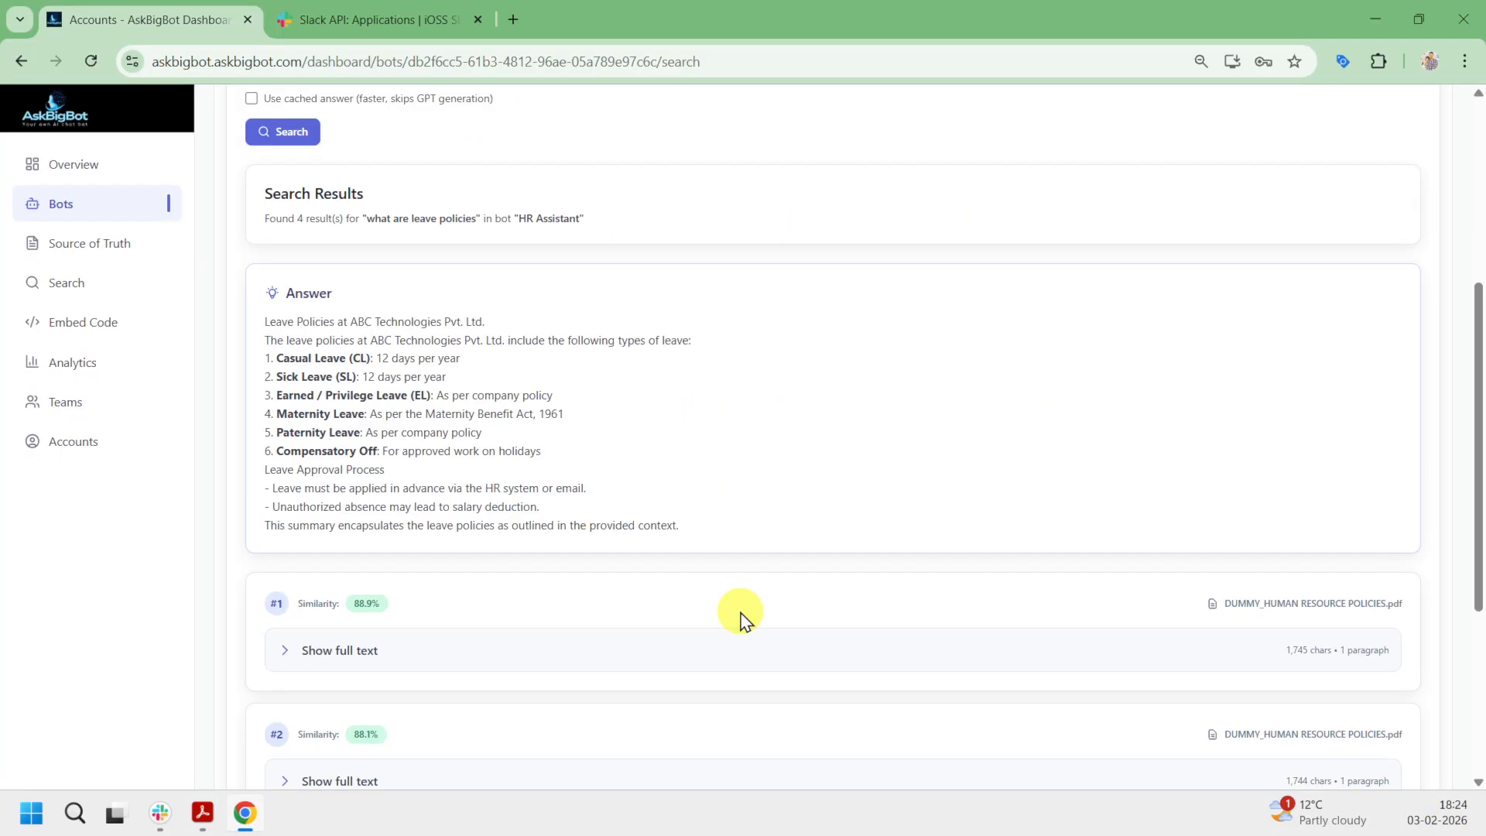
key("alt+Tab")
type("whatis")
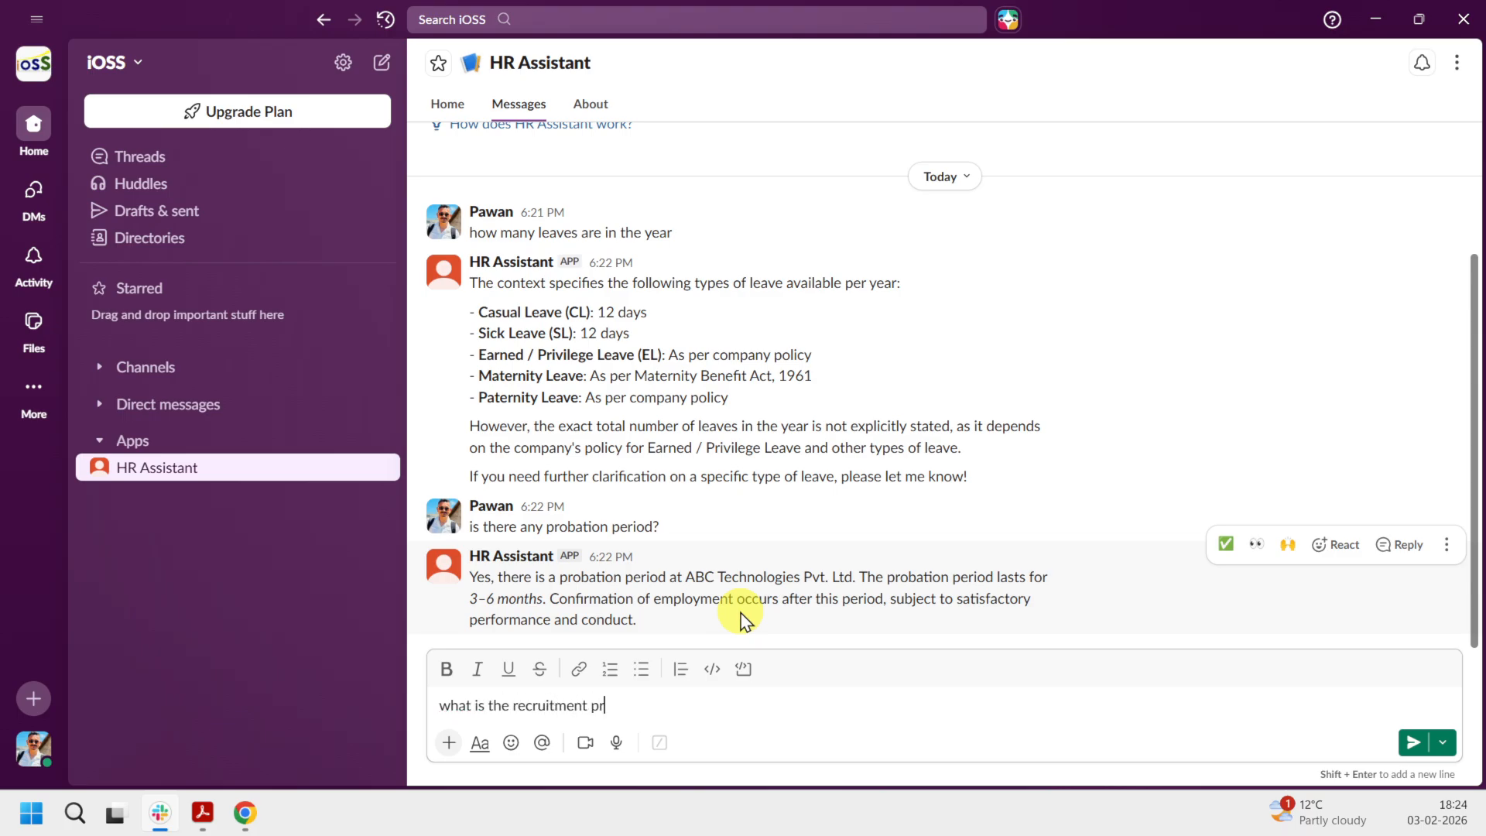
key("Return")
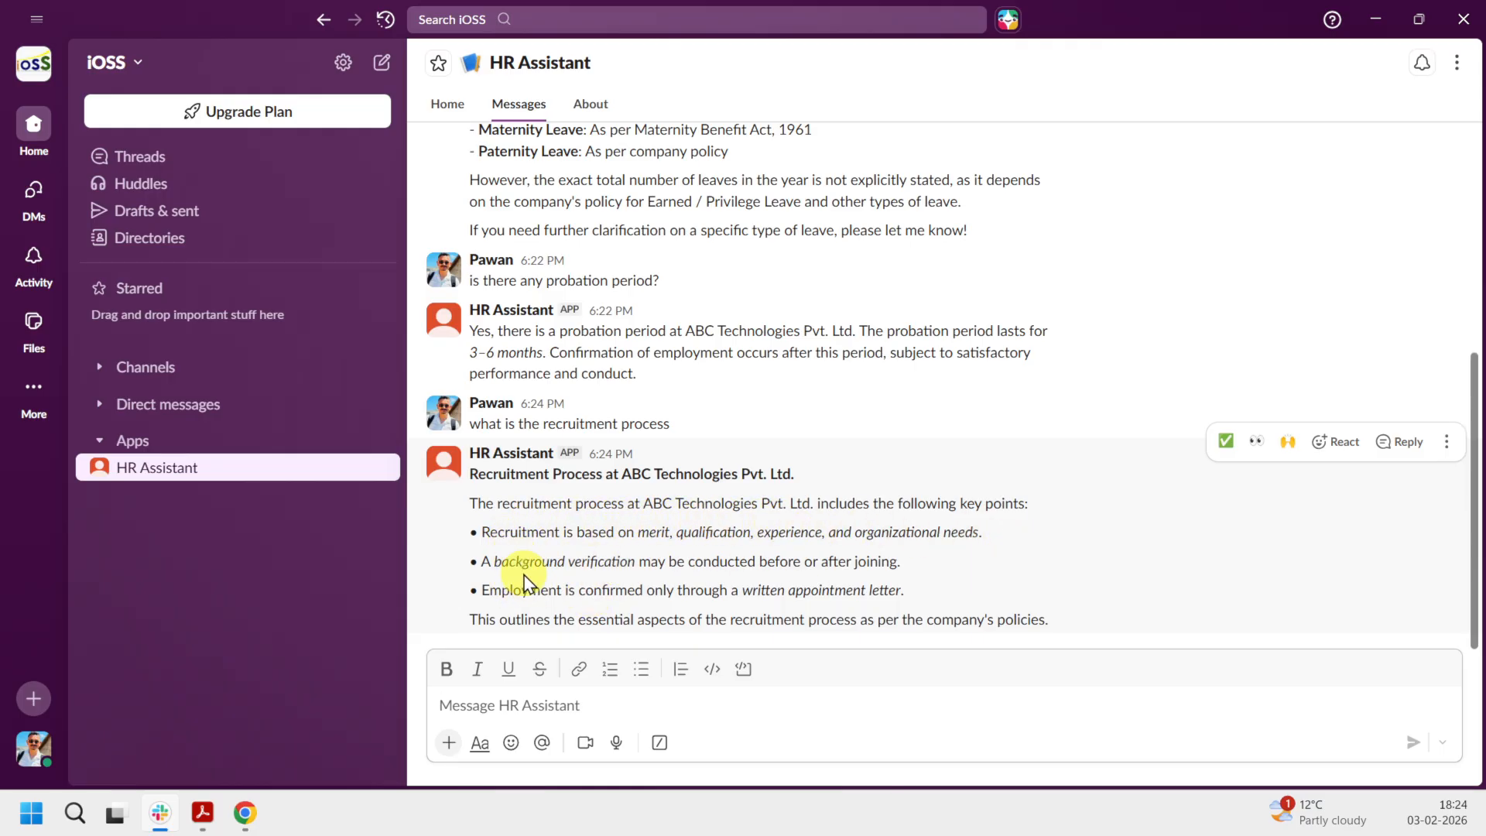
- Switch to Adobe Acrobat and compare the bot's reply with the Recruitment & Selection section of the HR policies PDF
left_click(221, 805)
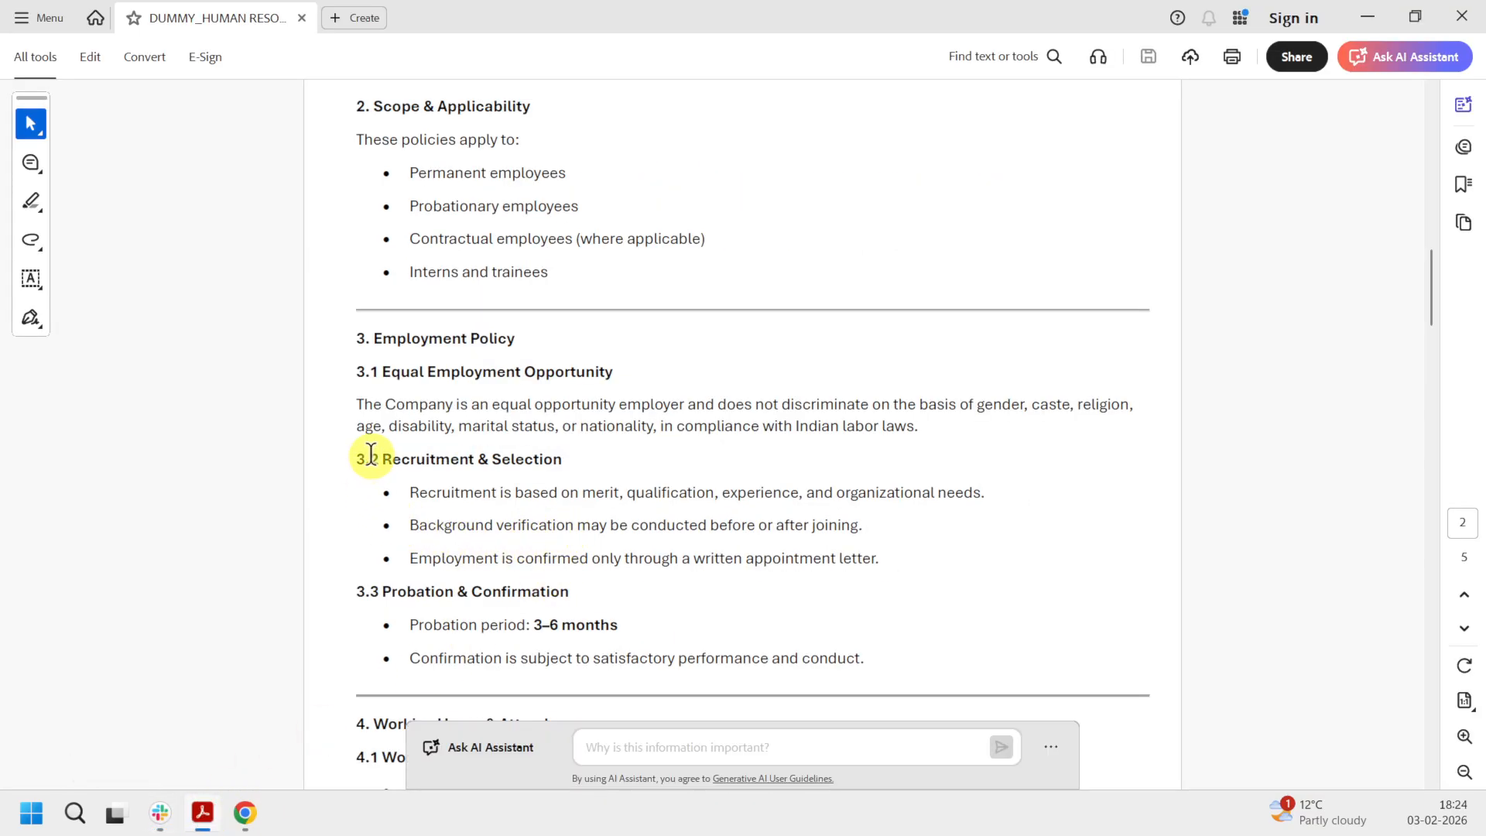
left_click_drag(370, 458, 867, 557)
left_click(1023, 590)
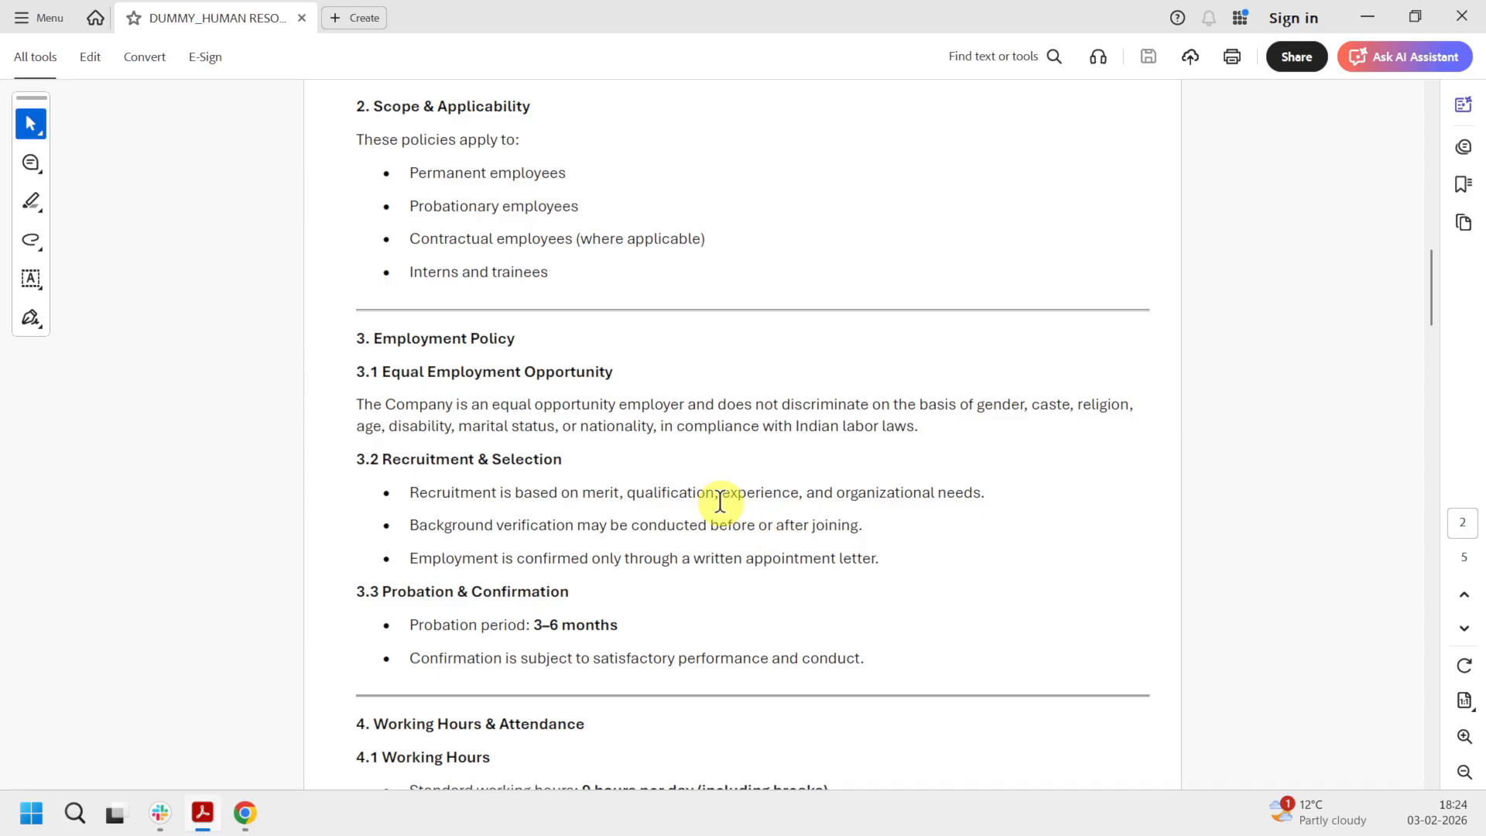
scroll(715, 499, "down", 3)
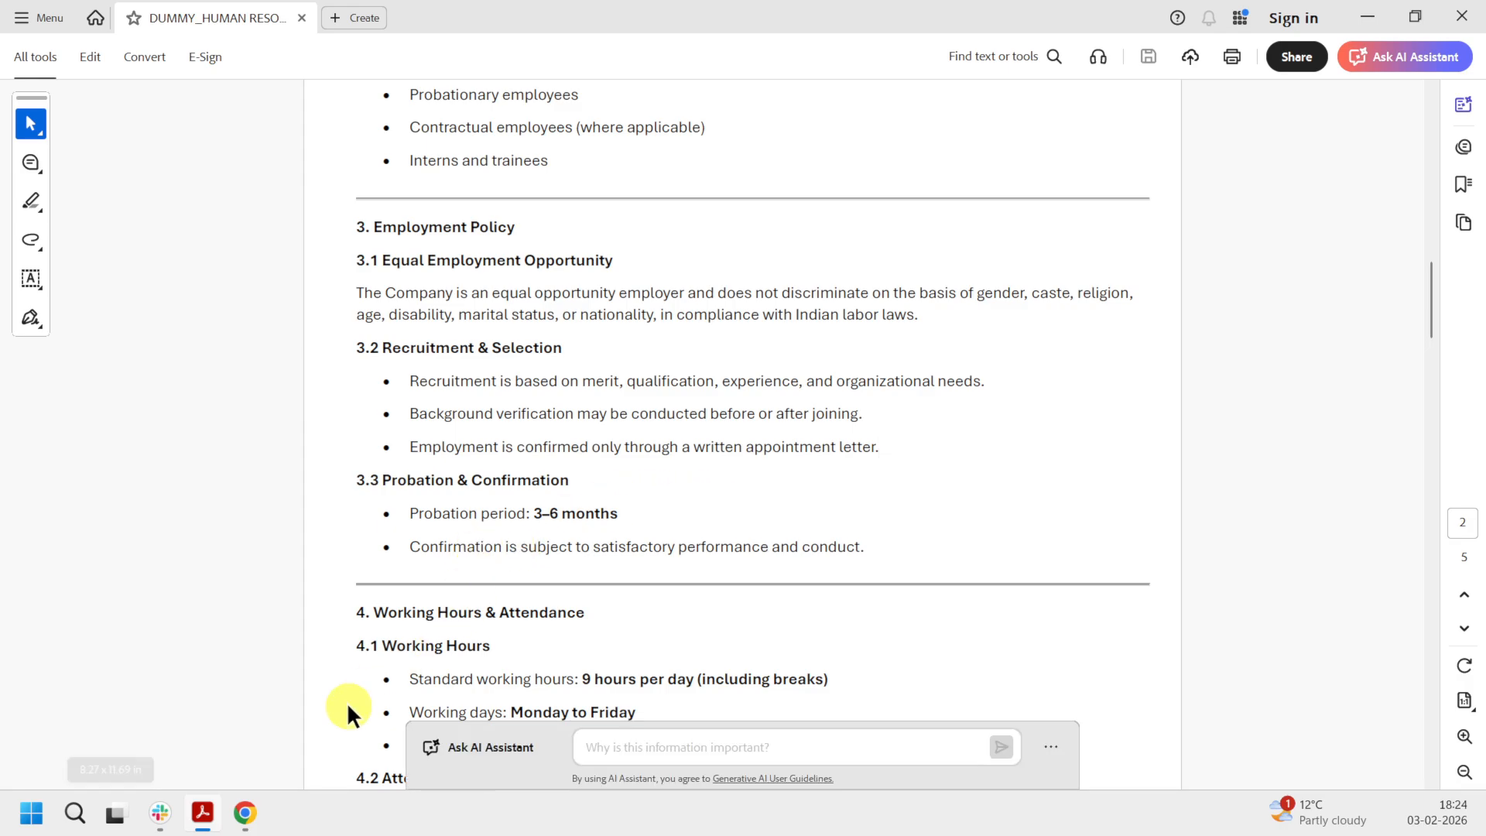
- Switch to the AskBigBot dashboard in Chrome and view the HR Assistant bot's chat history
mouse_move(245, 821)
left_click(264, 740)
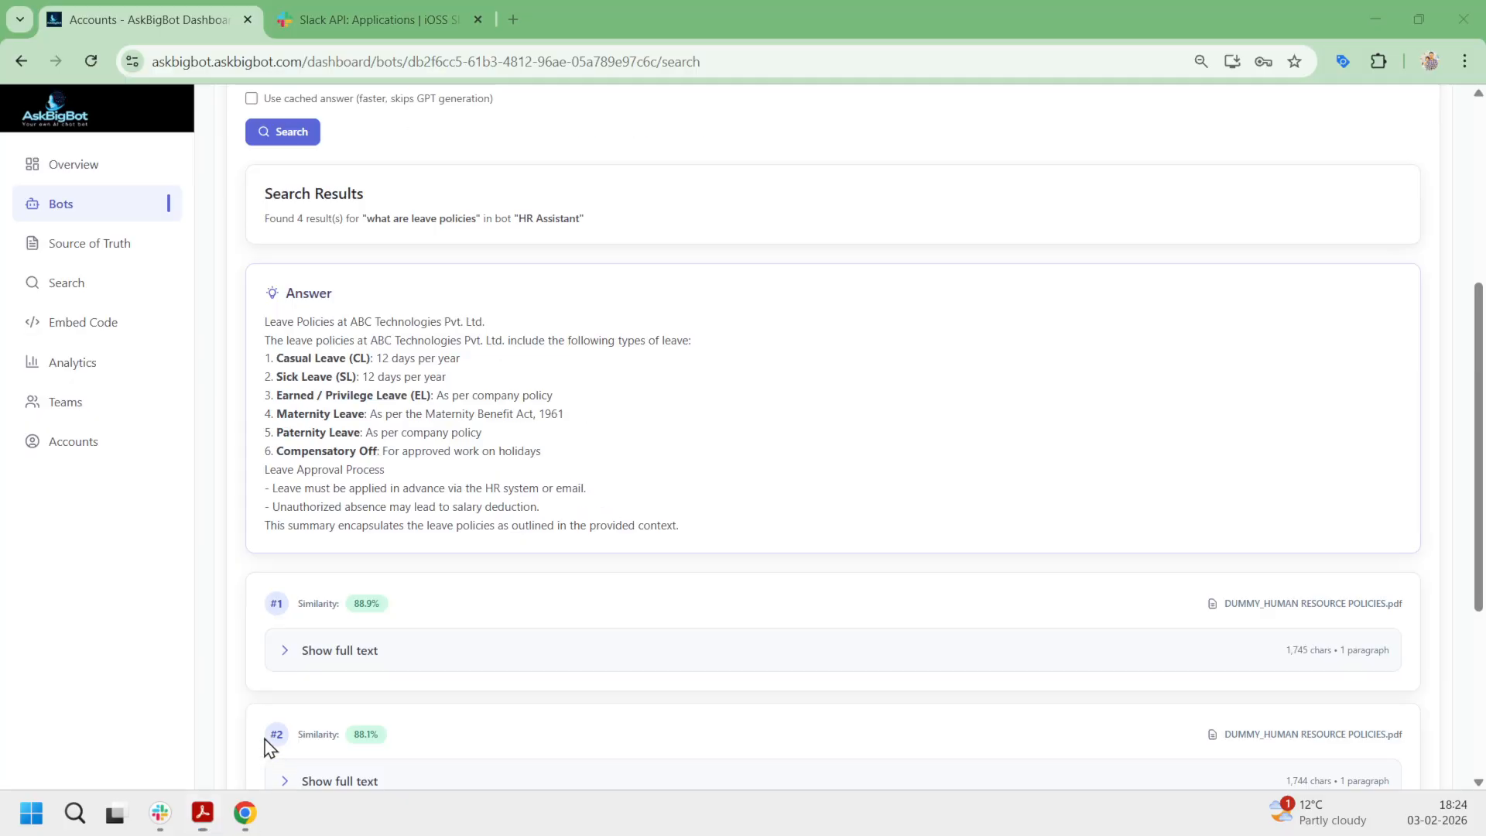
scroll(1014, 507, "up", 5)
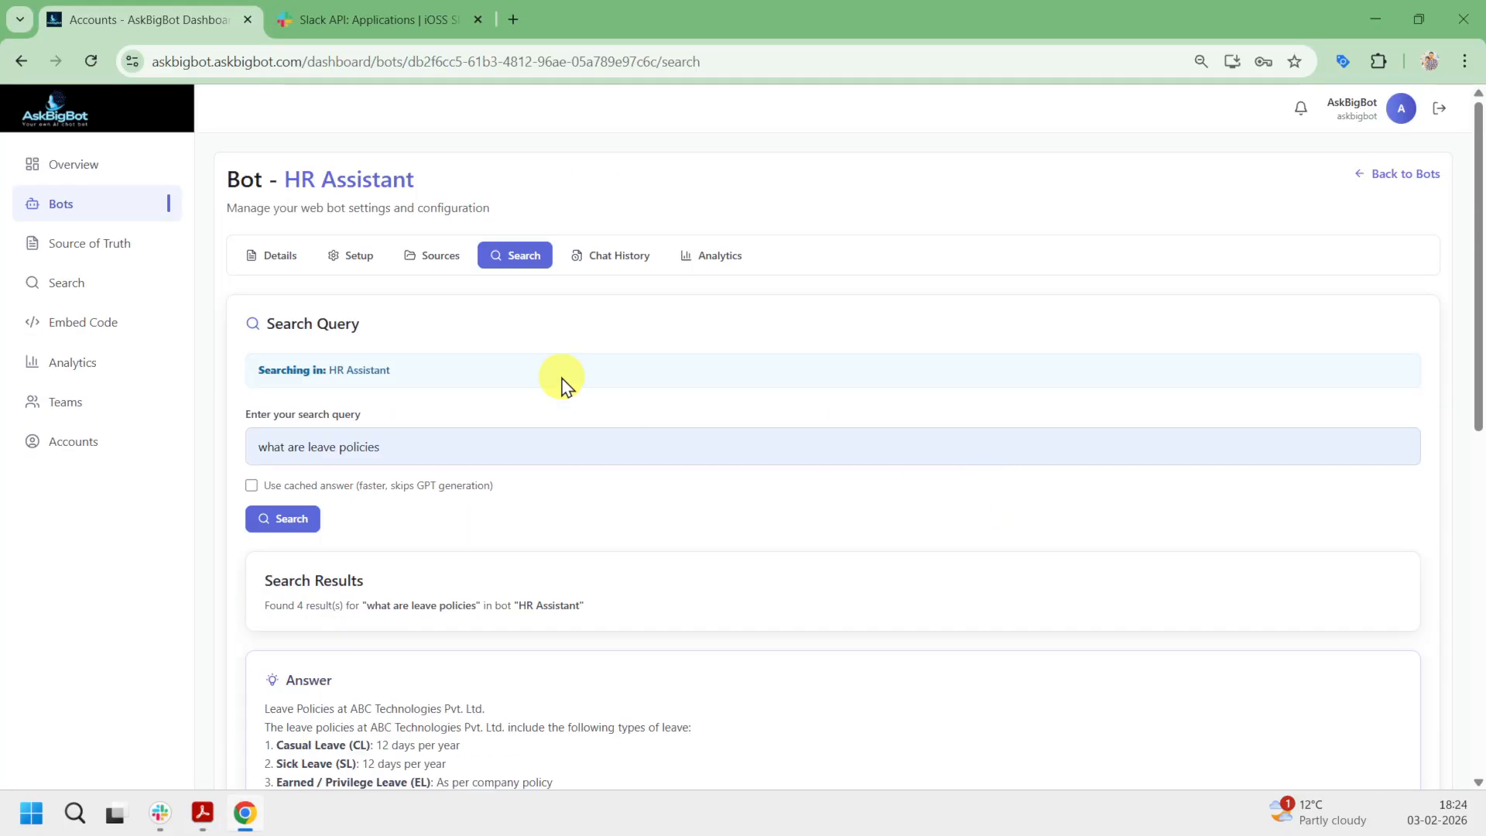
left_click(84, 201)
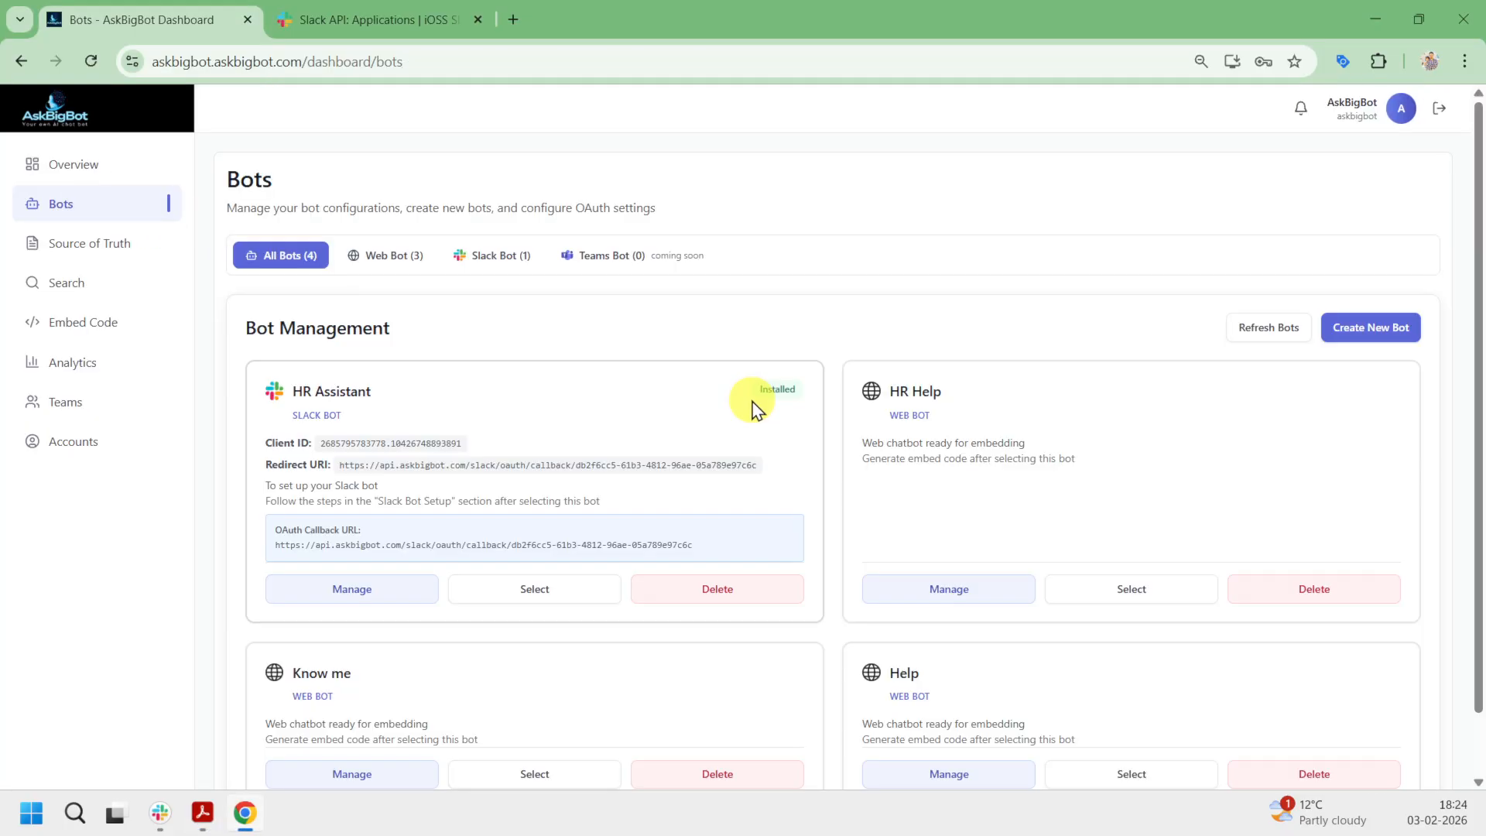
scroll(694, 486, "down", 1)
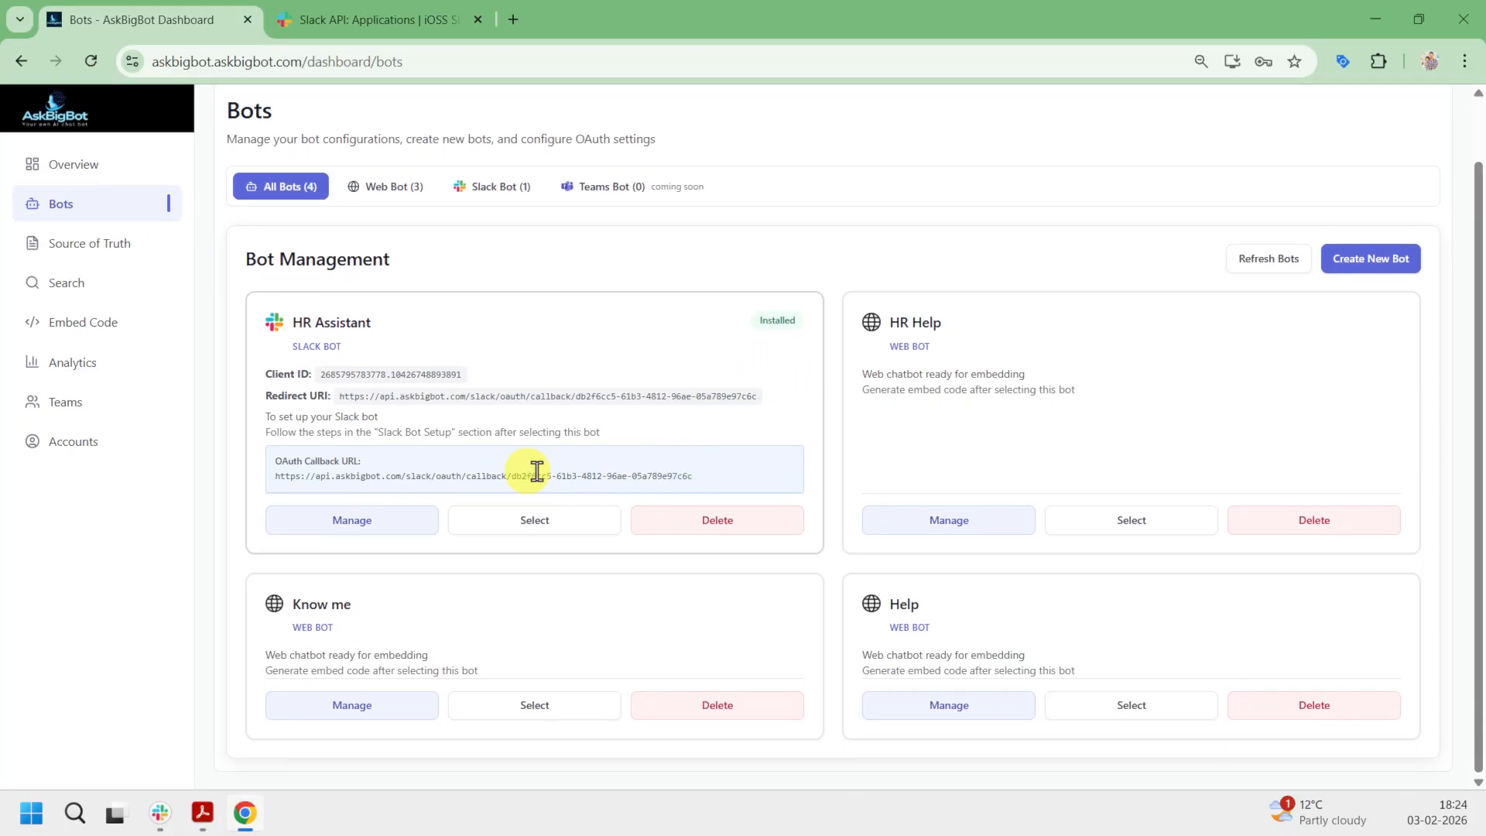
left_click(370, 530)
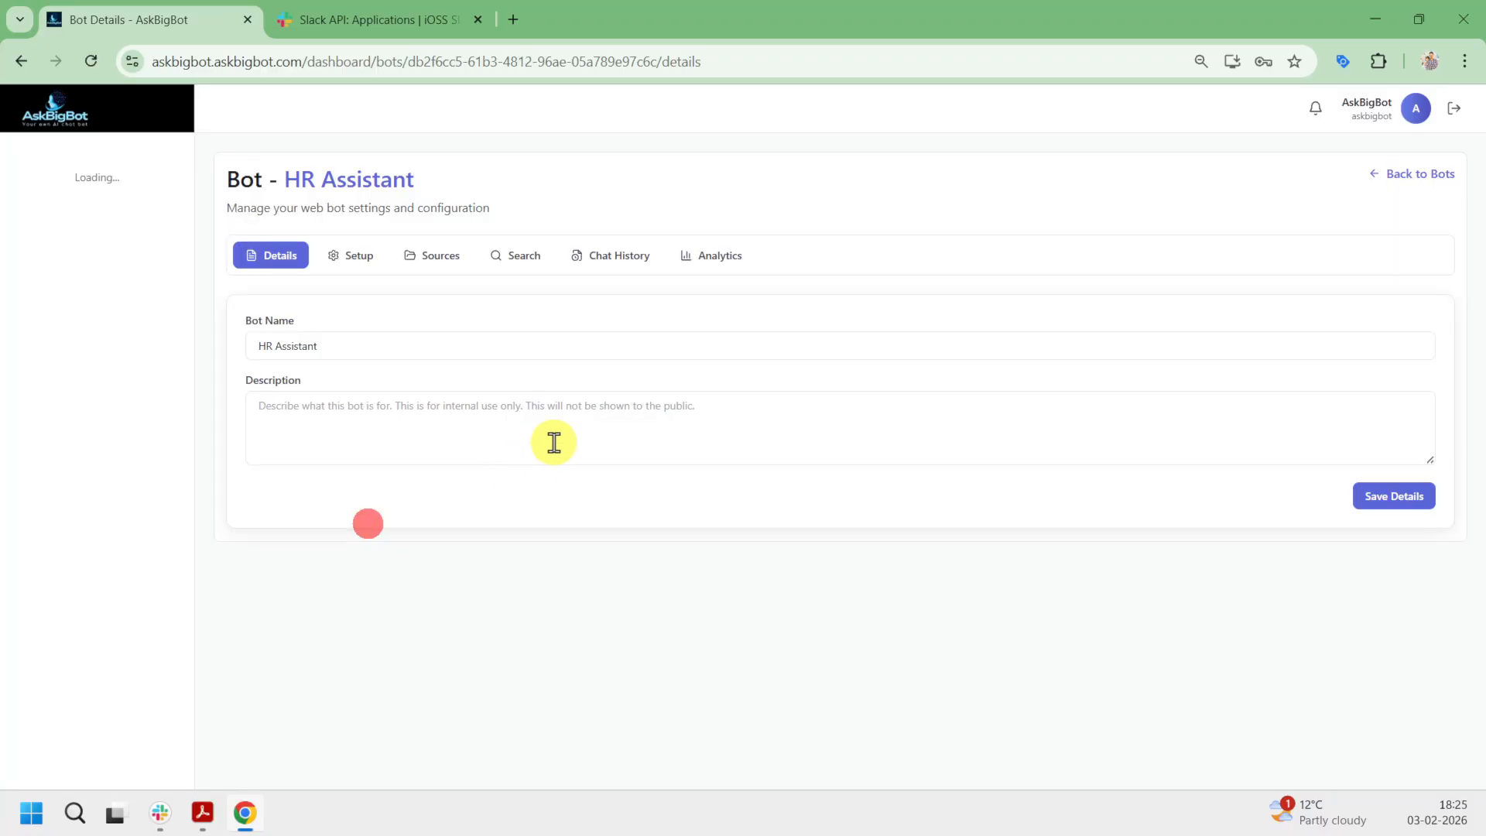
left_click(610, 259)
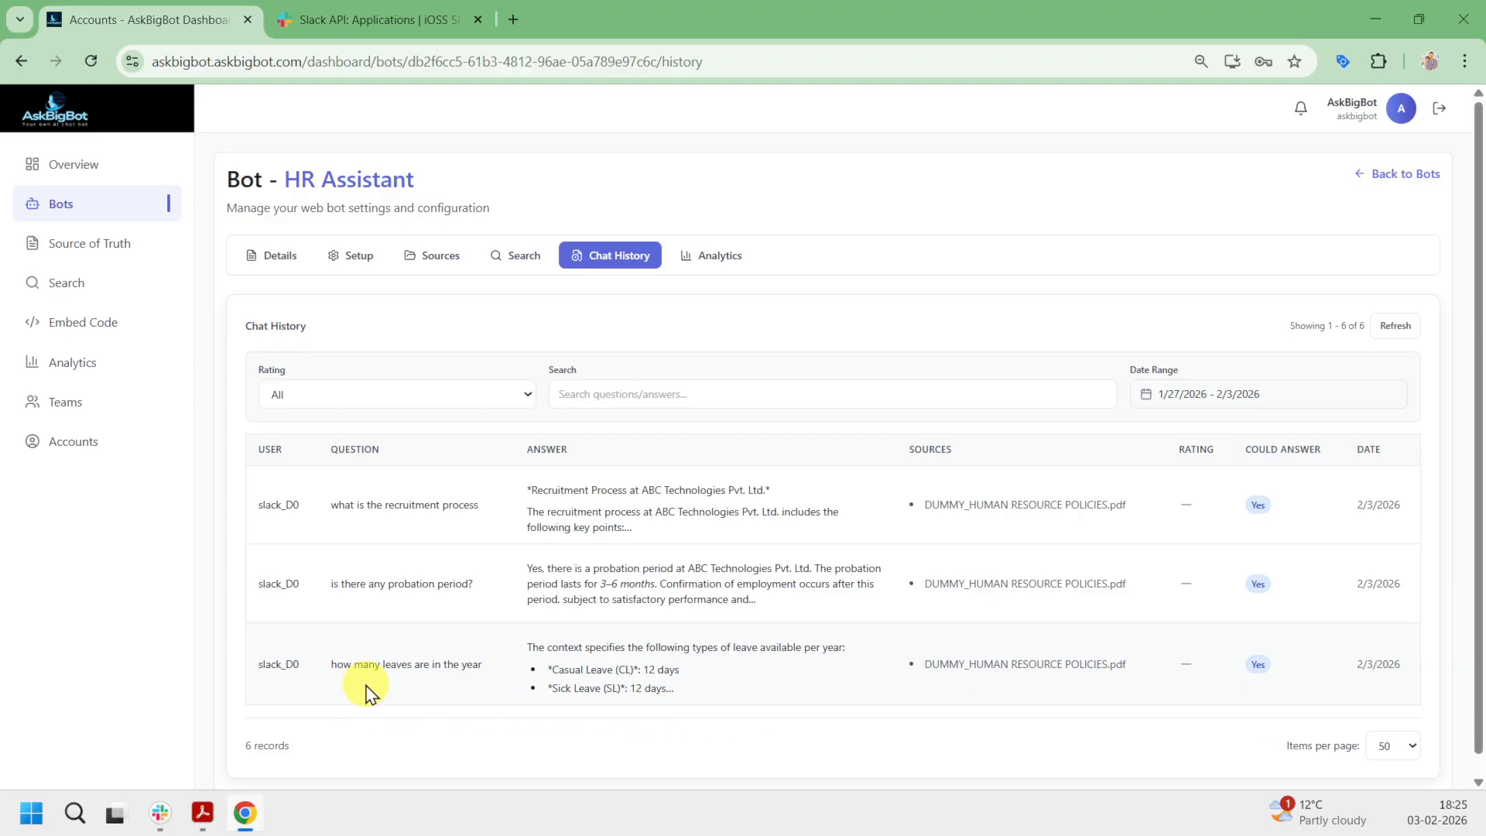
- Look through the HR Assistant bot's analytics, including total chats, growth metrics and the bot performance charts
left_click(717, 255)
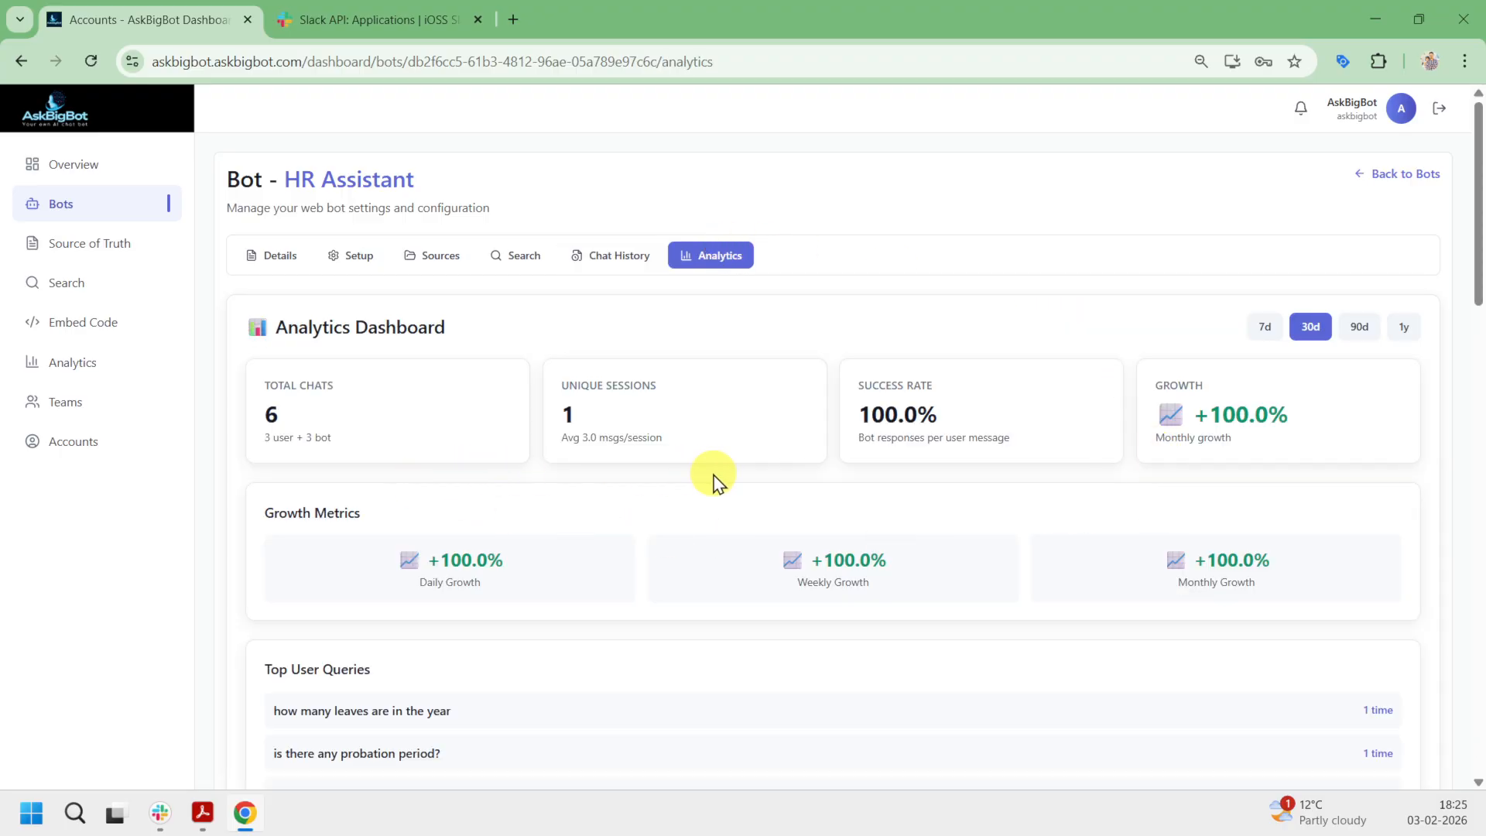
scroll(989, 490, "down", 7)
scroll(1053, 504, "down", 15)
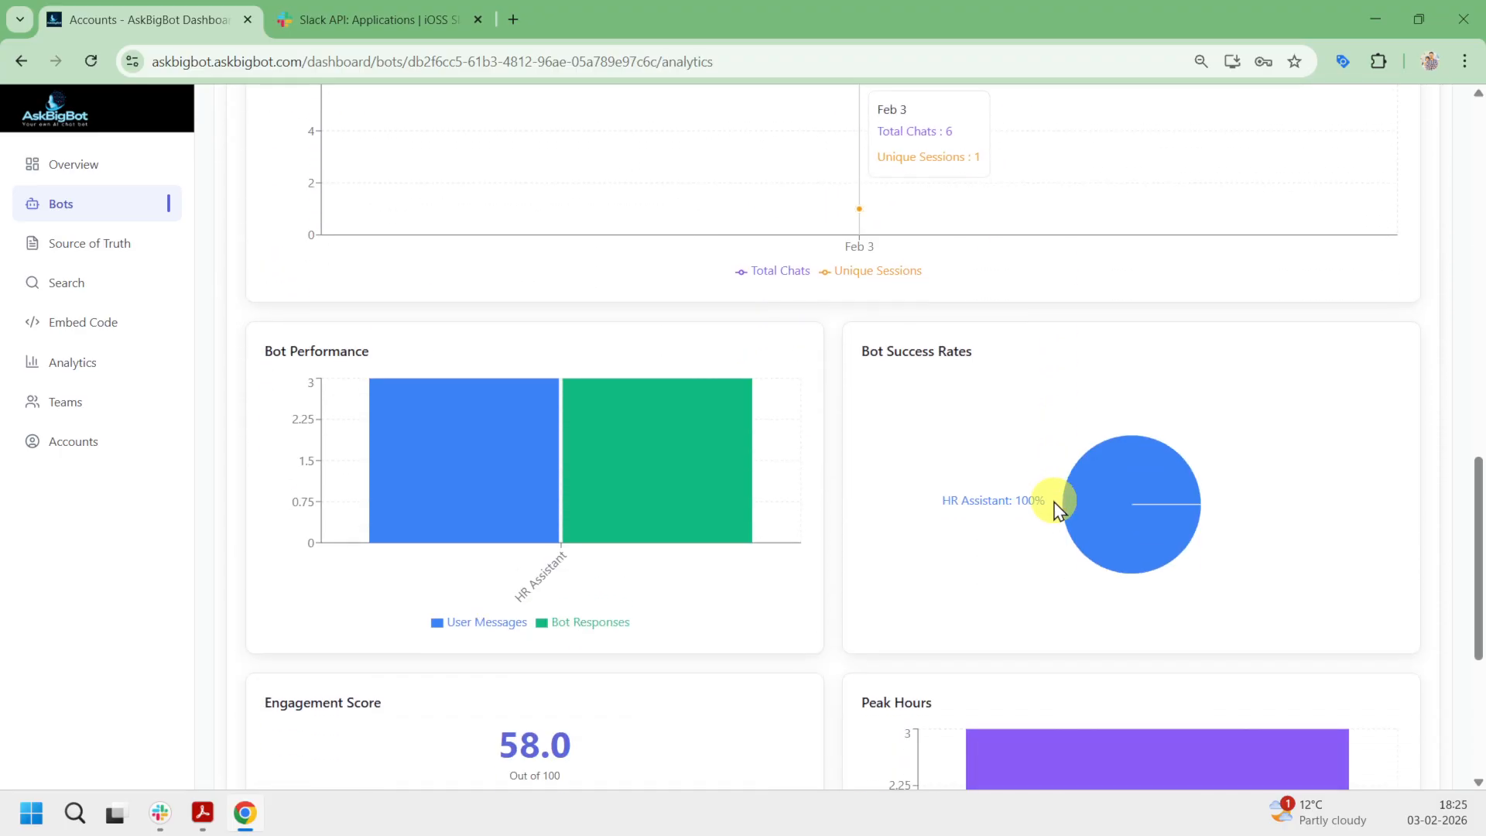
scroll(1050, 504, "up", 20)
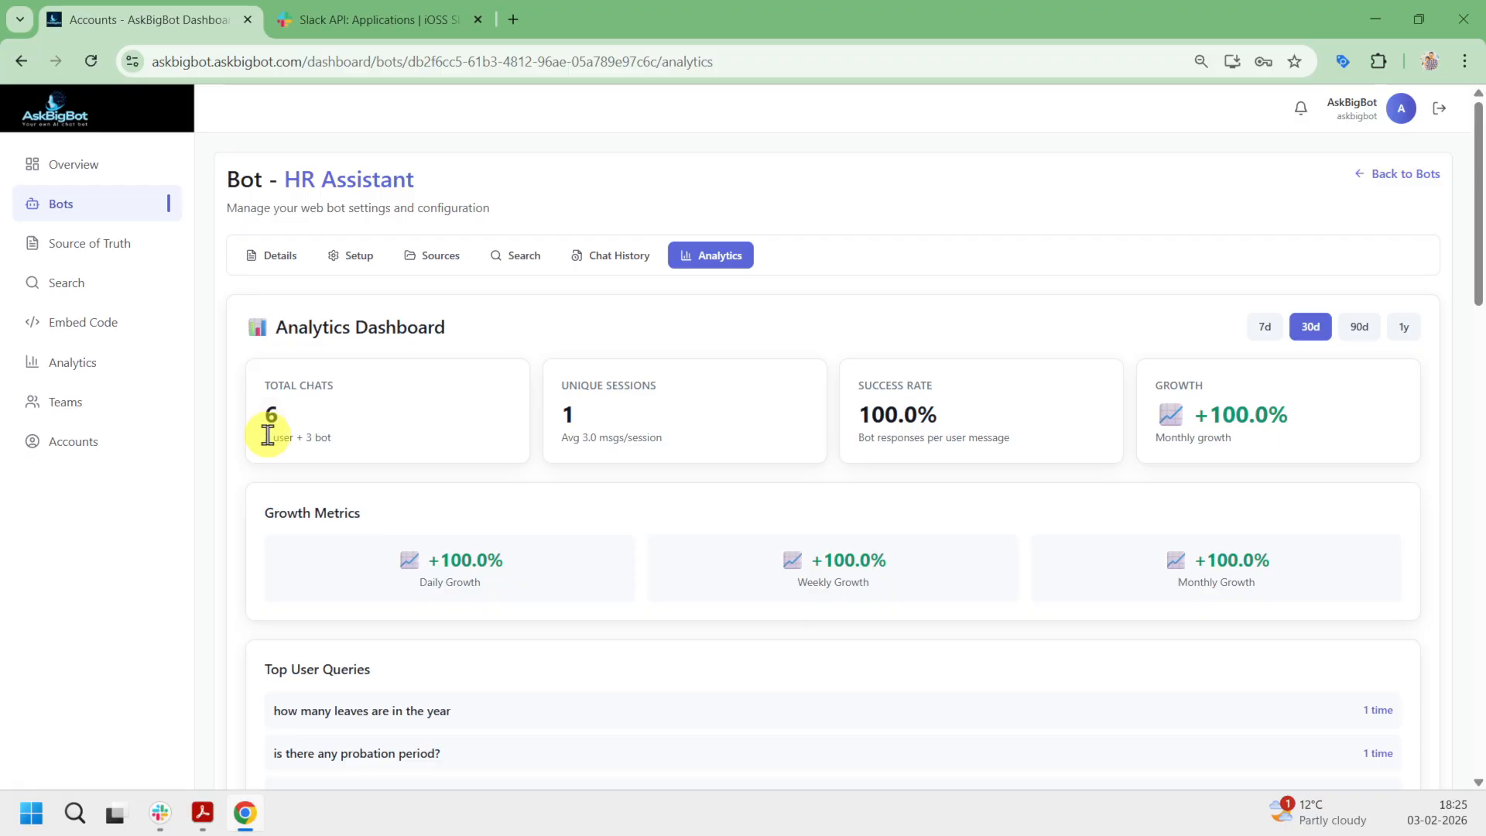
left_click_drag(266, 439, 292, 439)
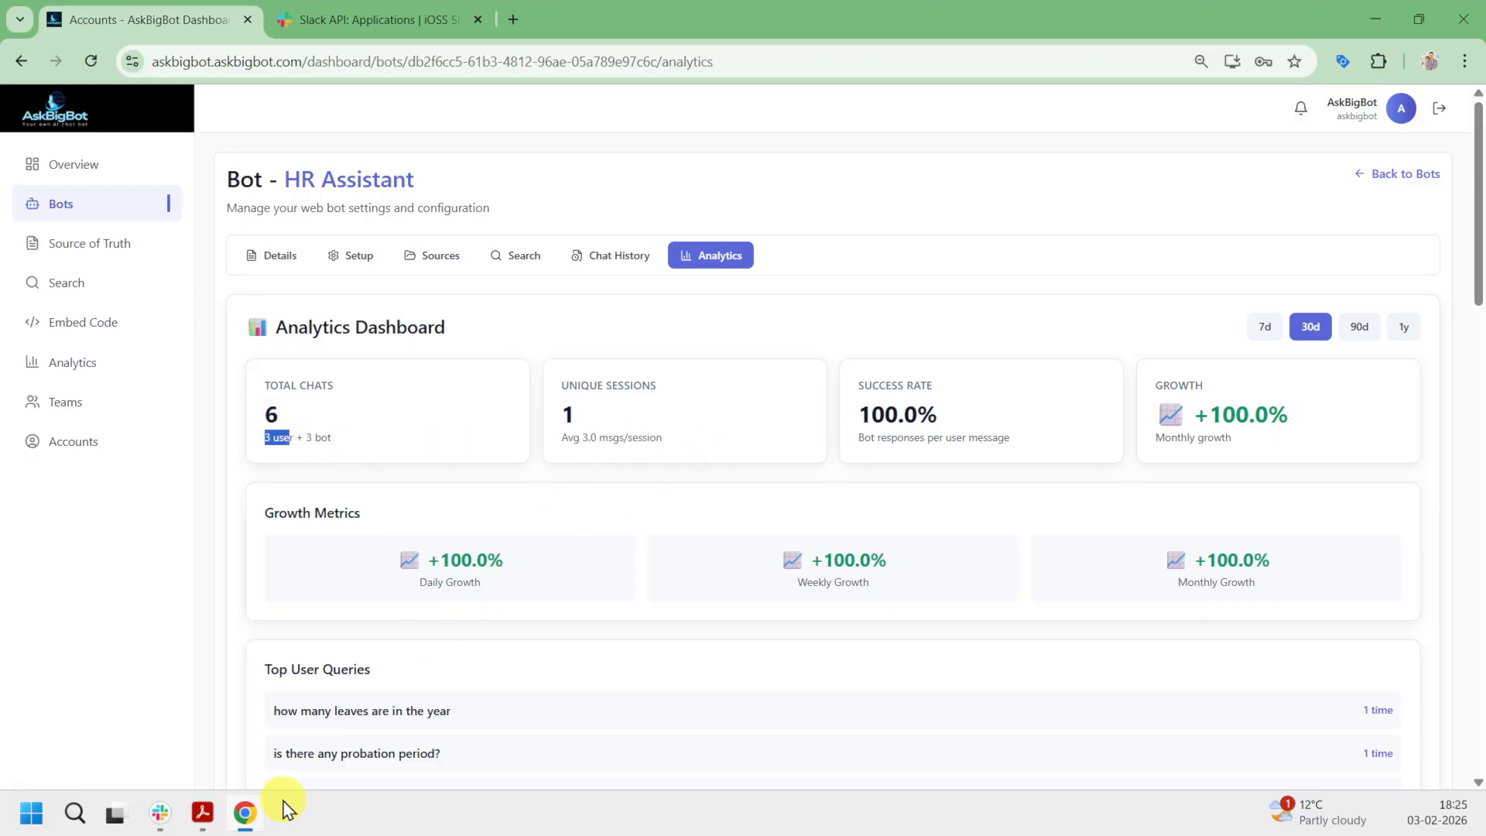
left_click(162, 812)
left_click(619, 703)
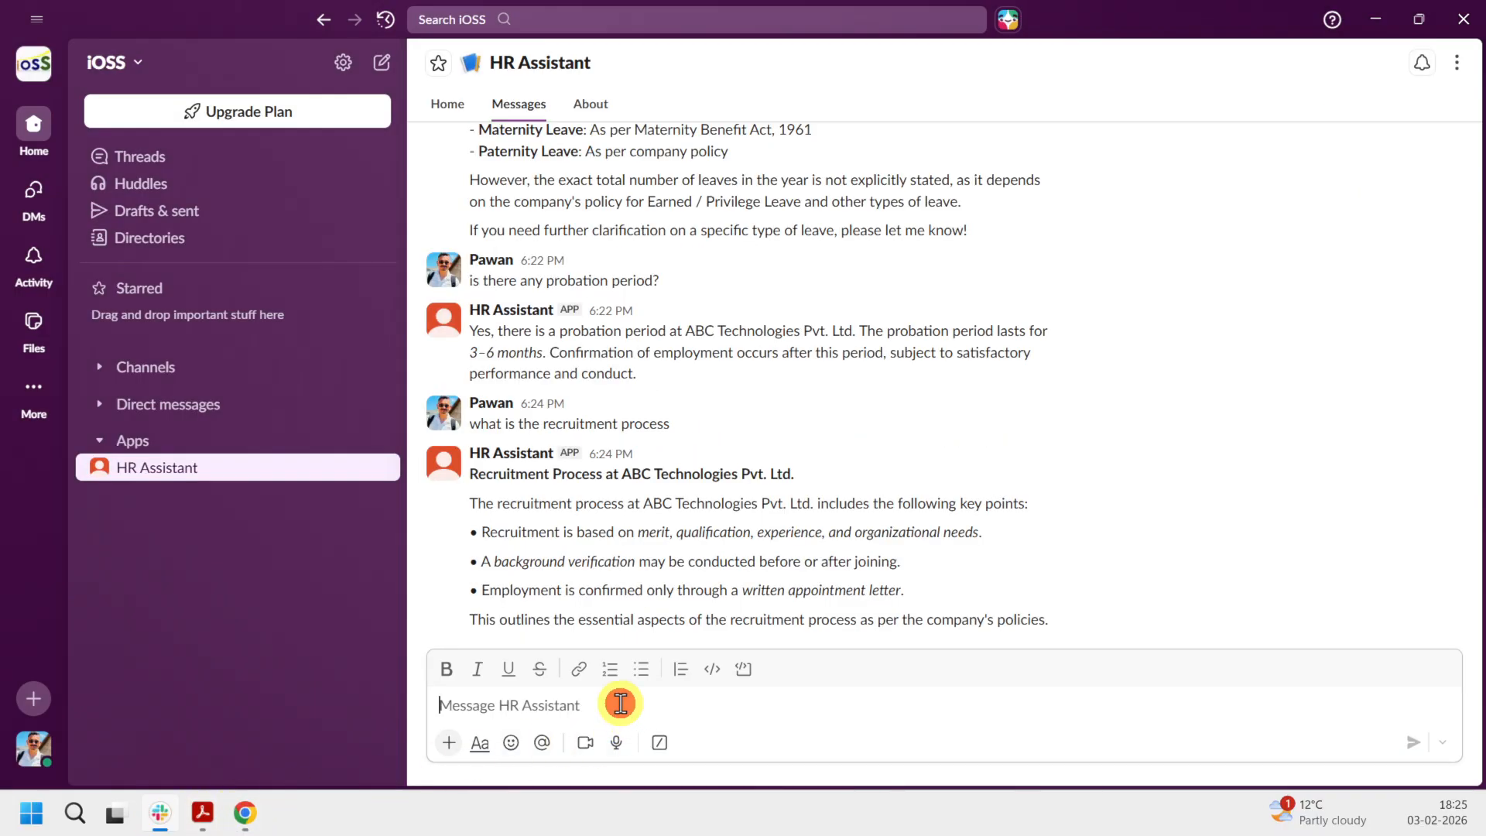
mouse_move(243, 811)
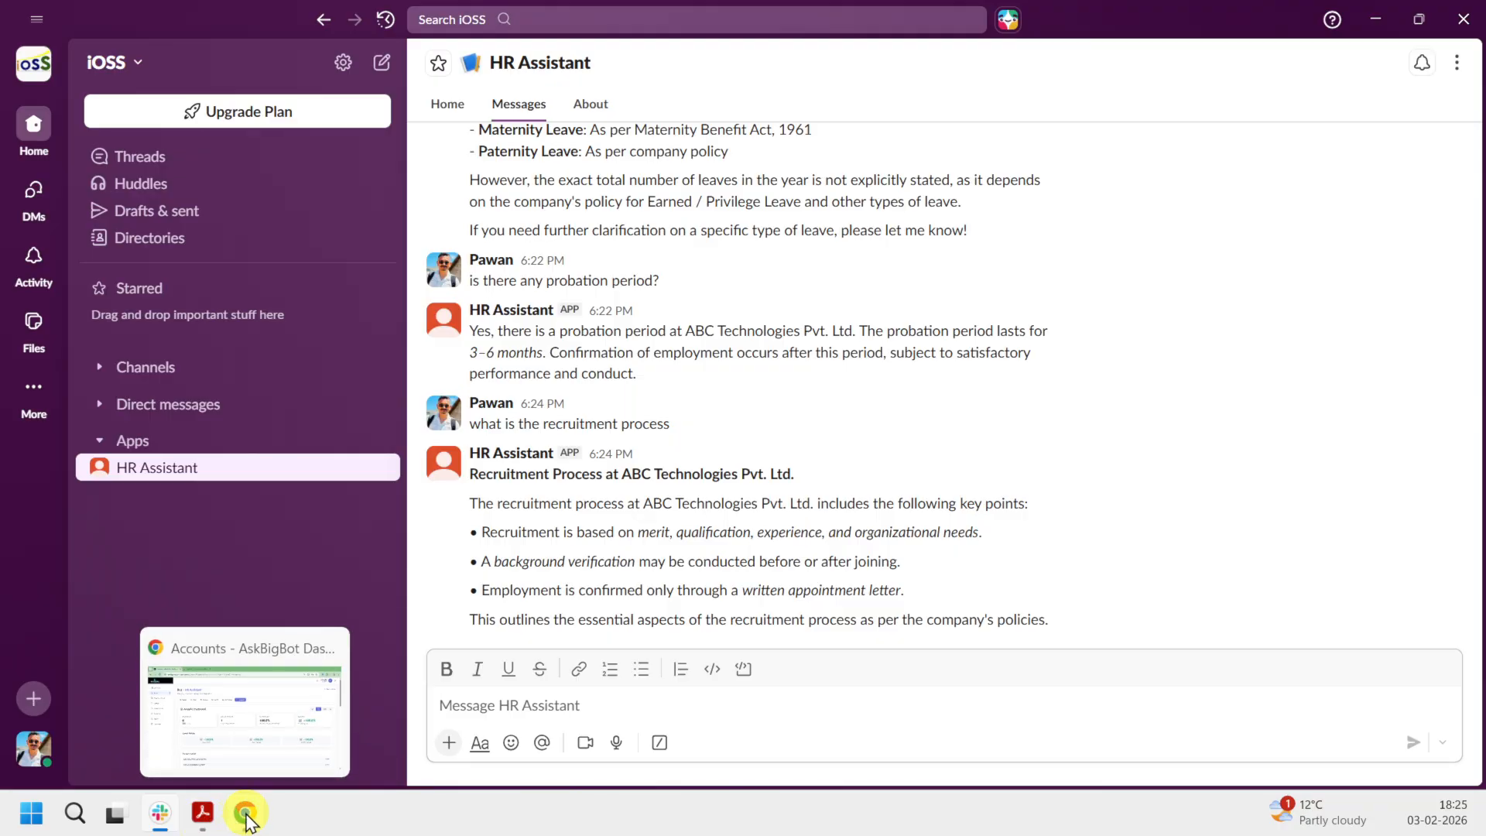
left_click(232, 739)
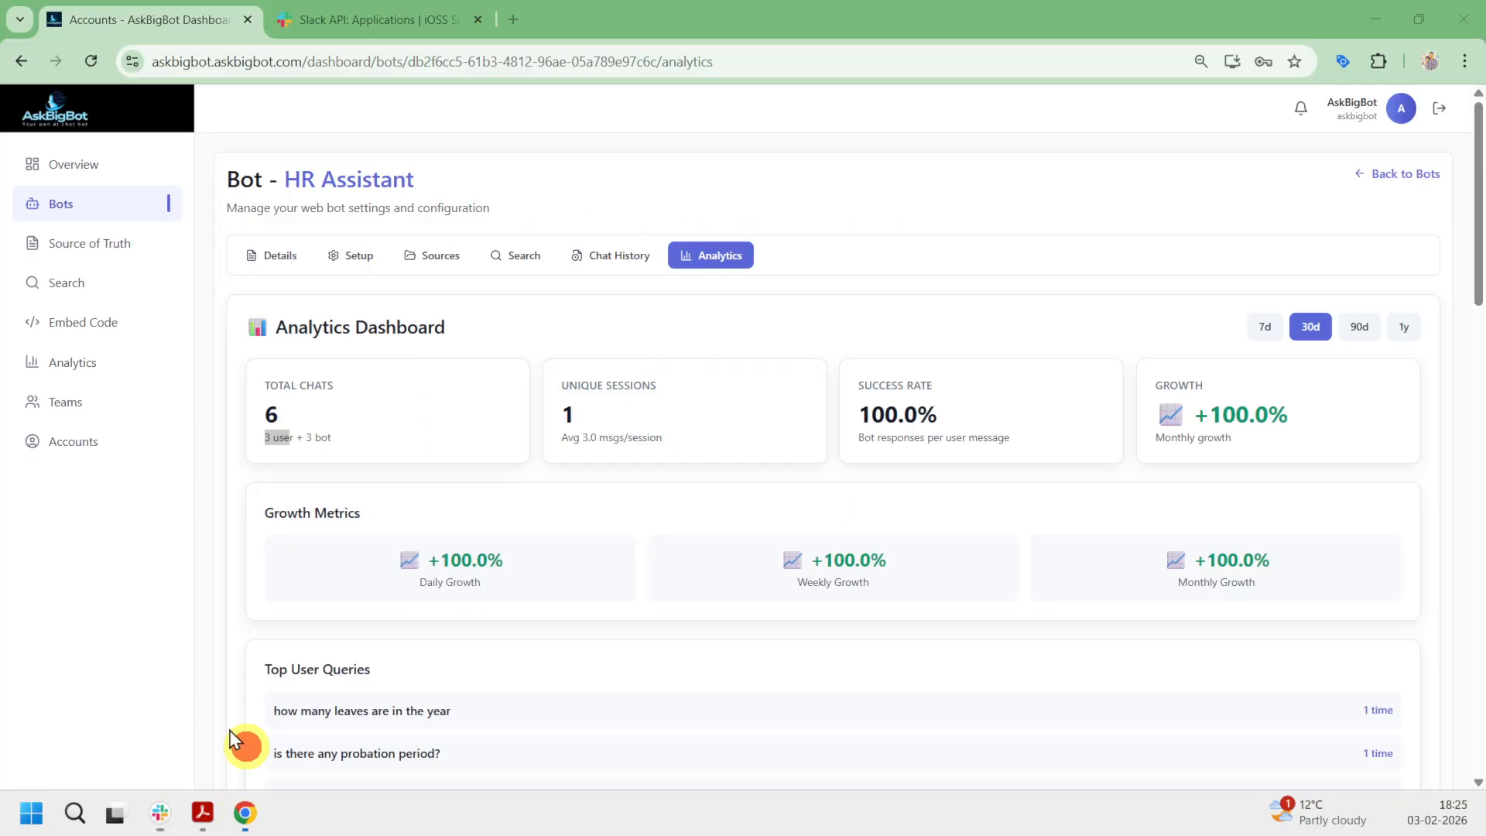
- View the HR Assistant bot's sources, search them for the unrelated question "what is animal", and read the answer
left_click(445, 258)
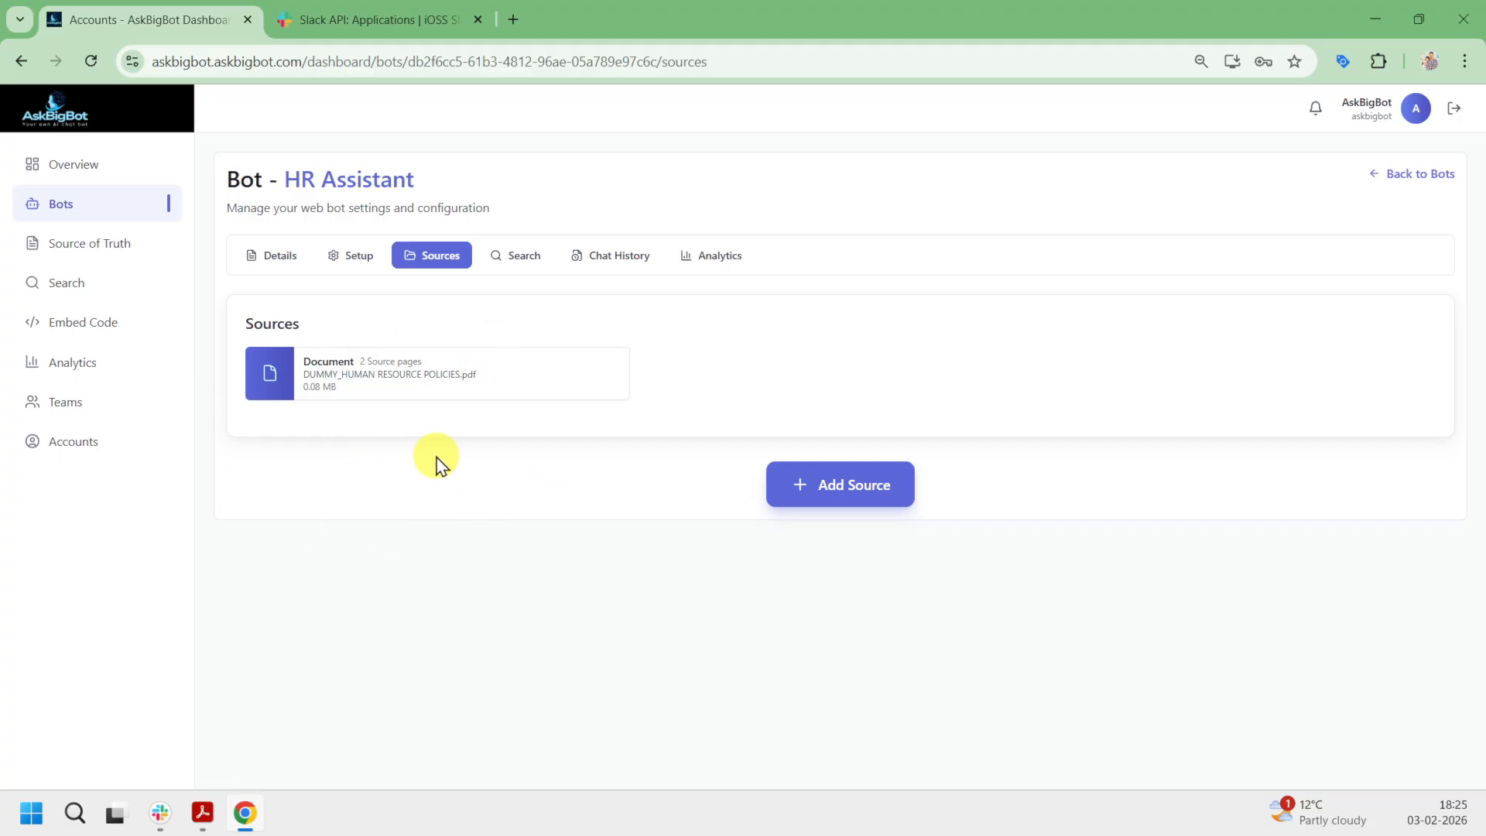
left_click(538, 262)
left_click(423, 438)
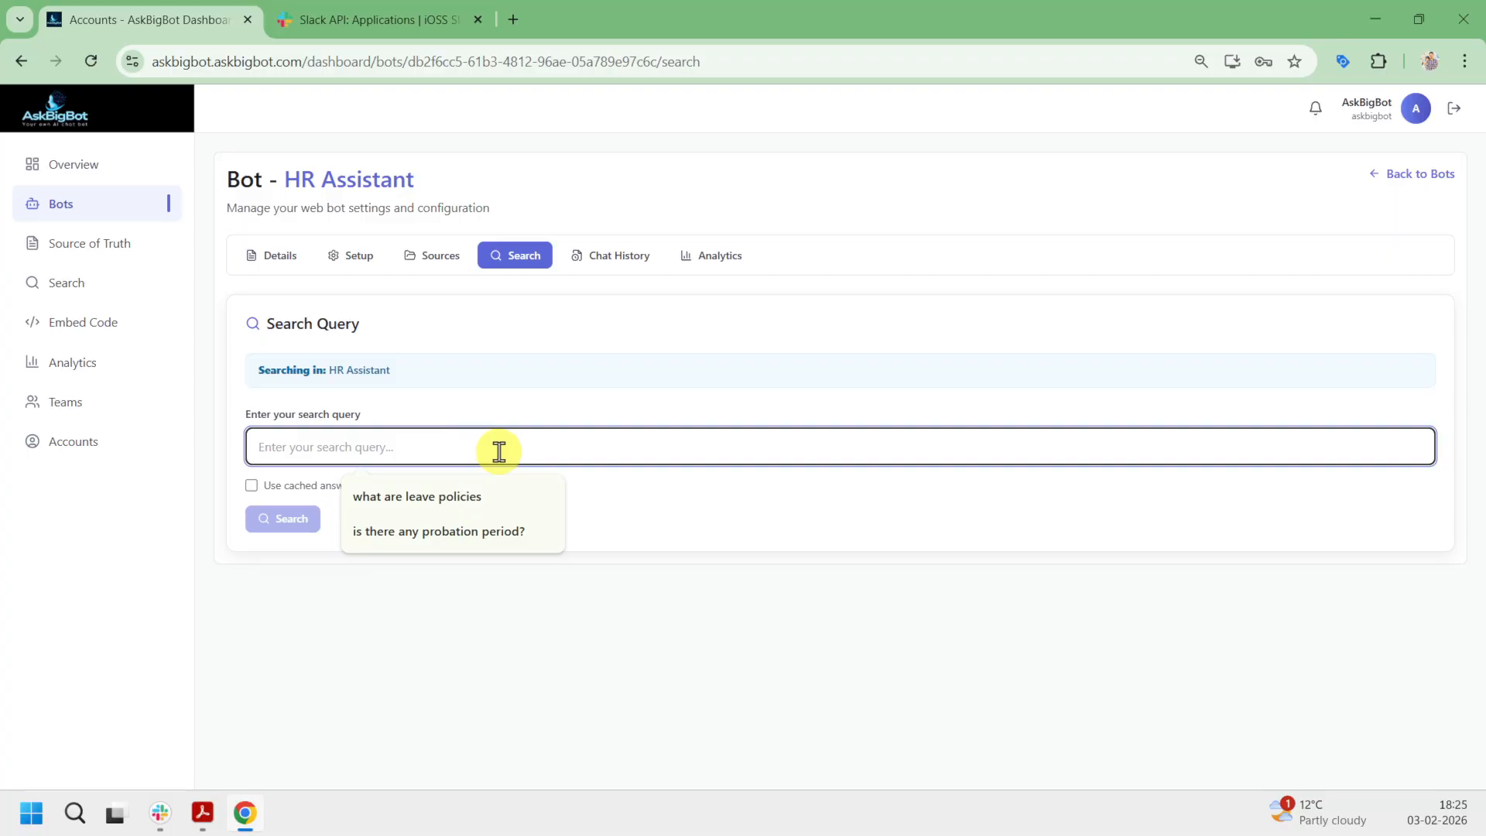
type("wh")
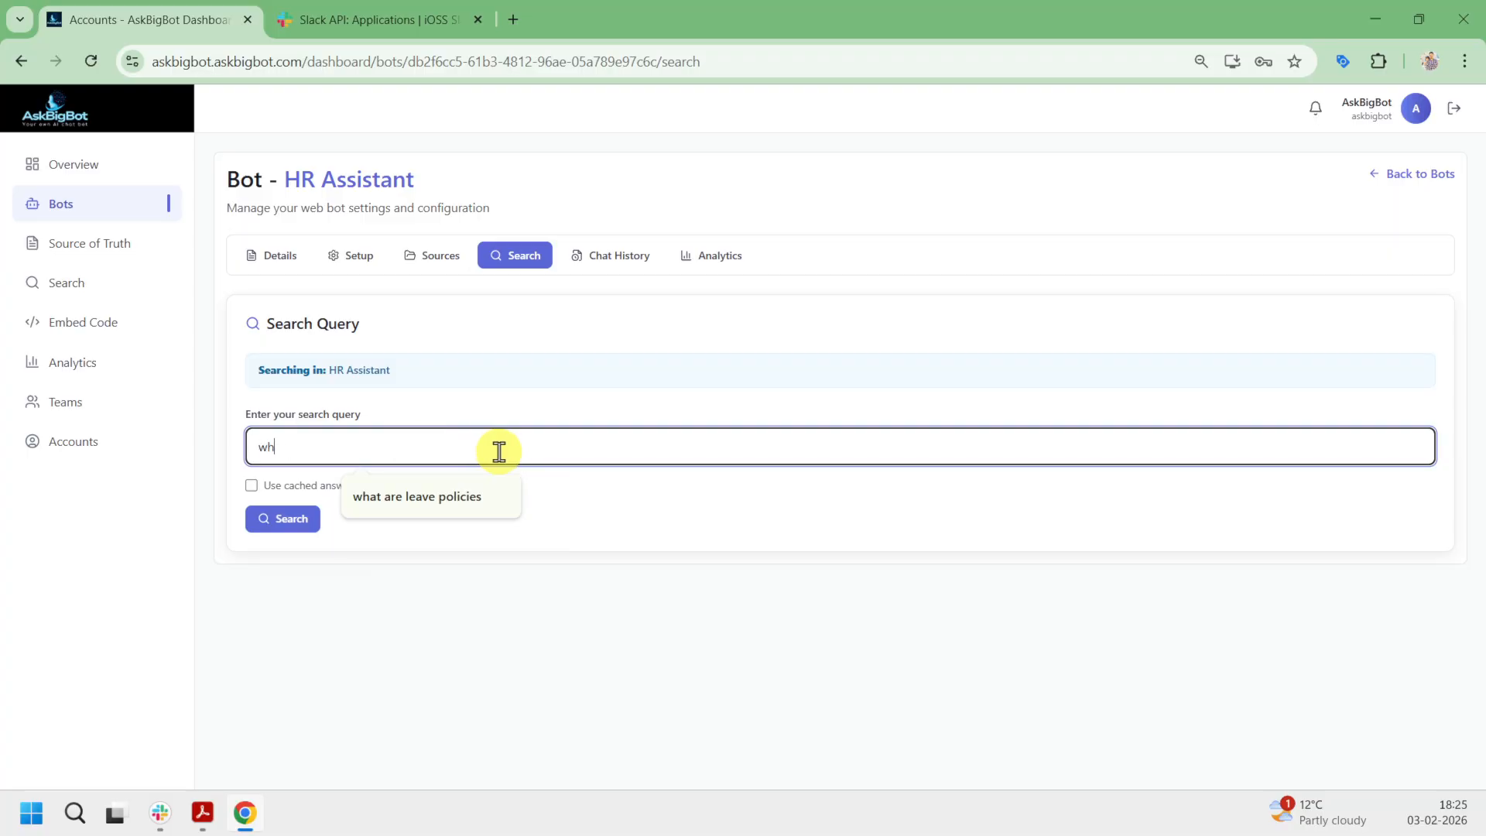
type("at is animal")
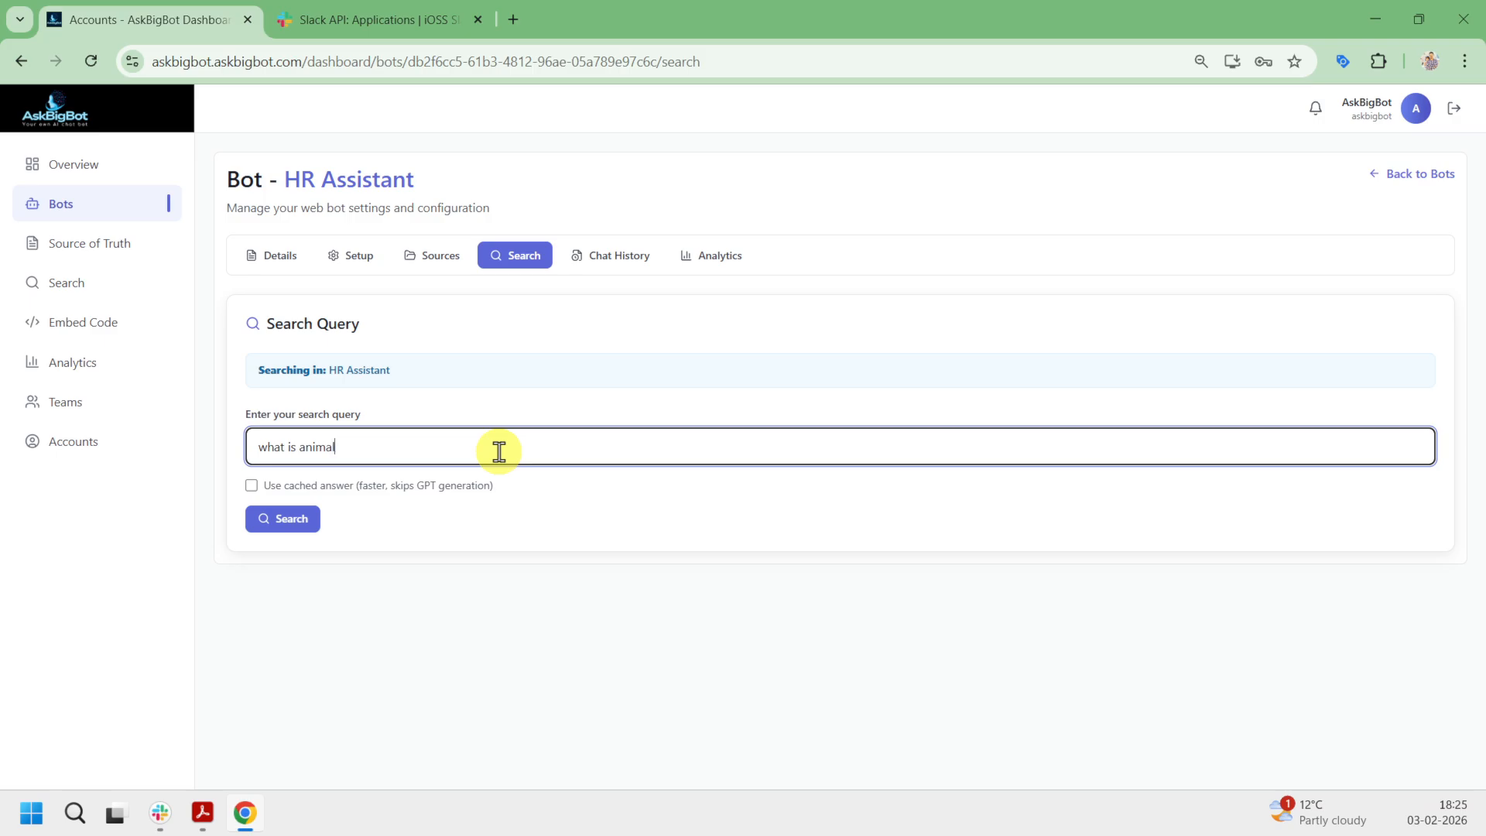
key("Return")
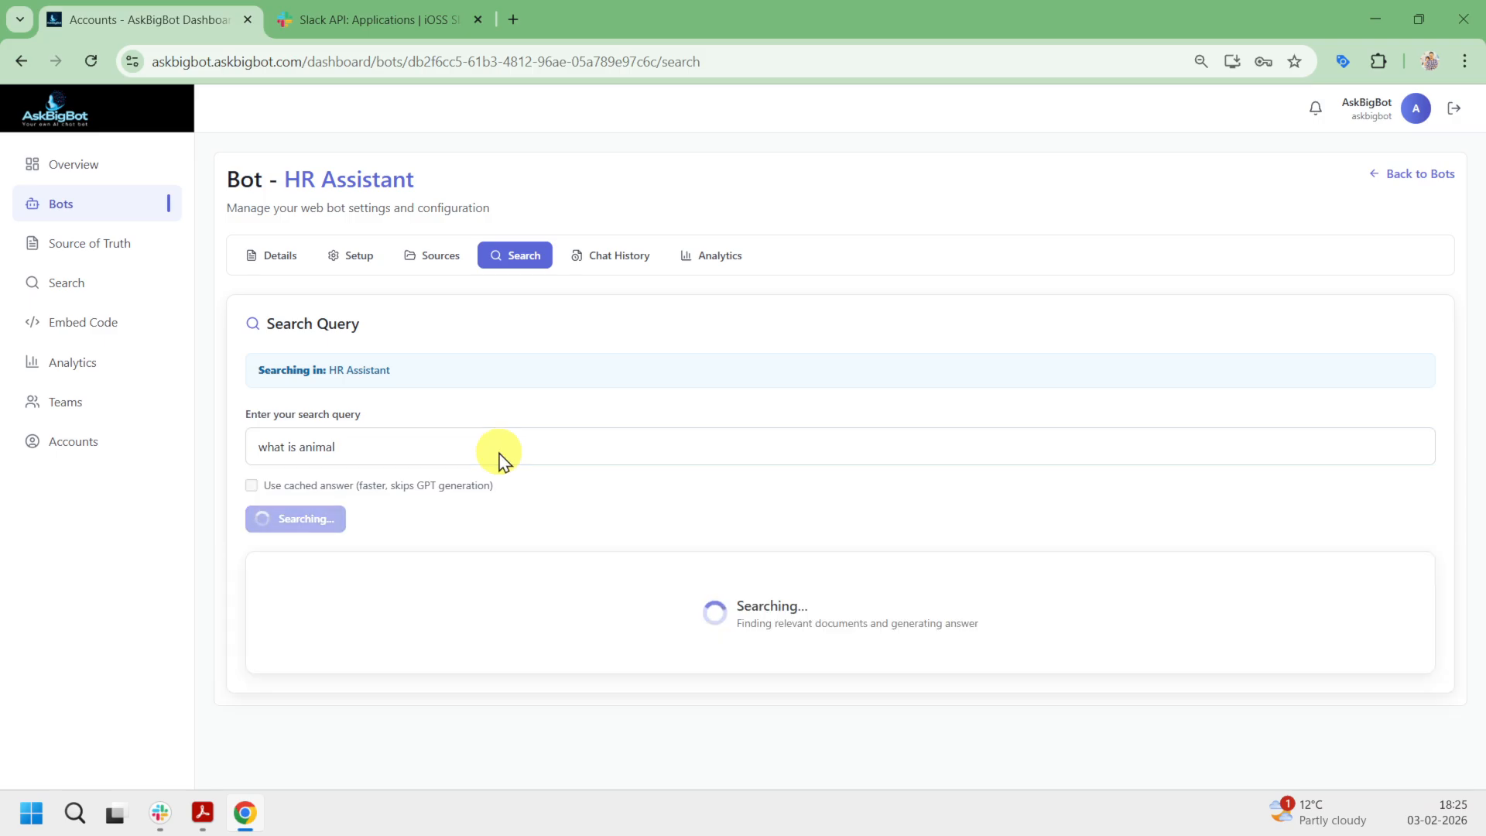
scroll(498, 452, "down", 2)
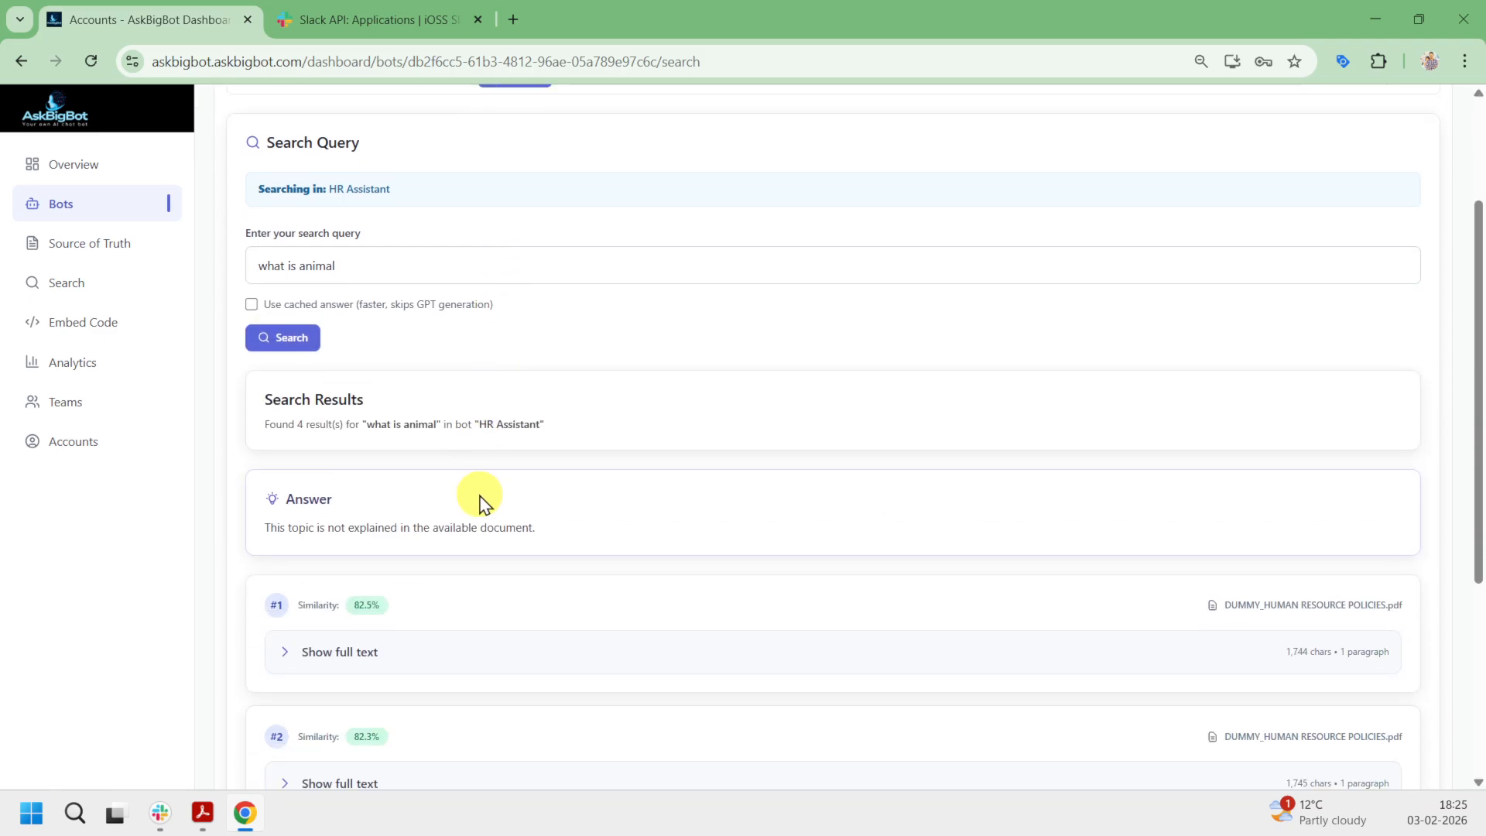
left_click_drag(264, 514, 542, 520)
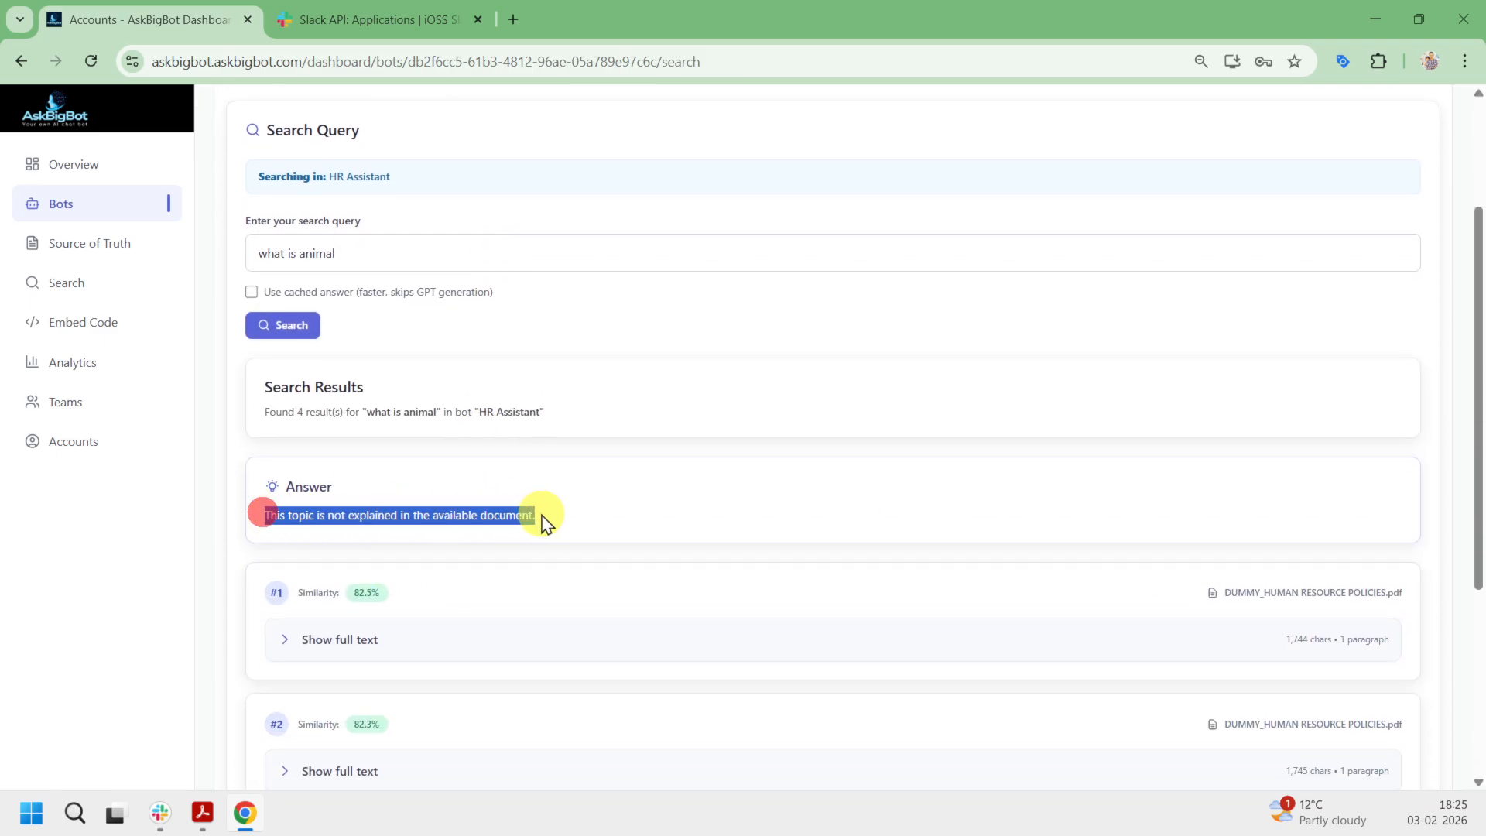
left_click(670, 513)
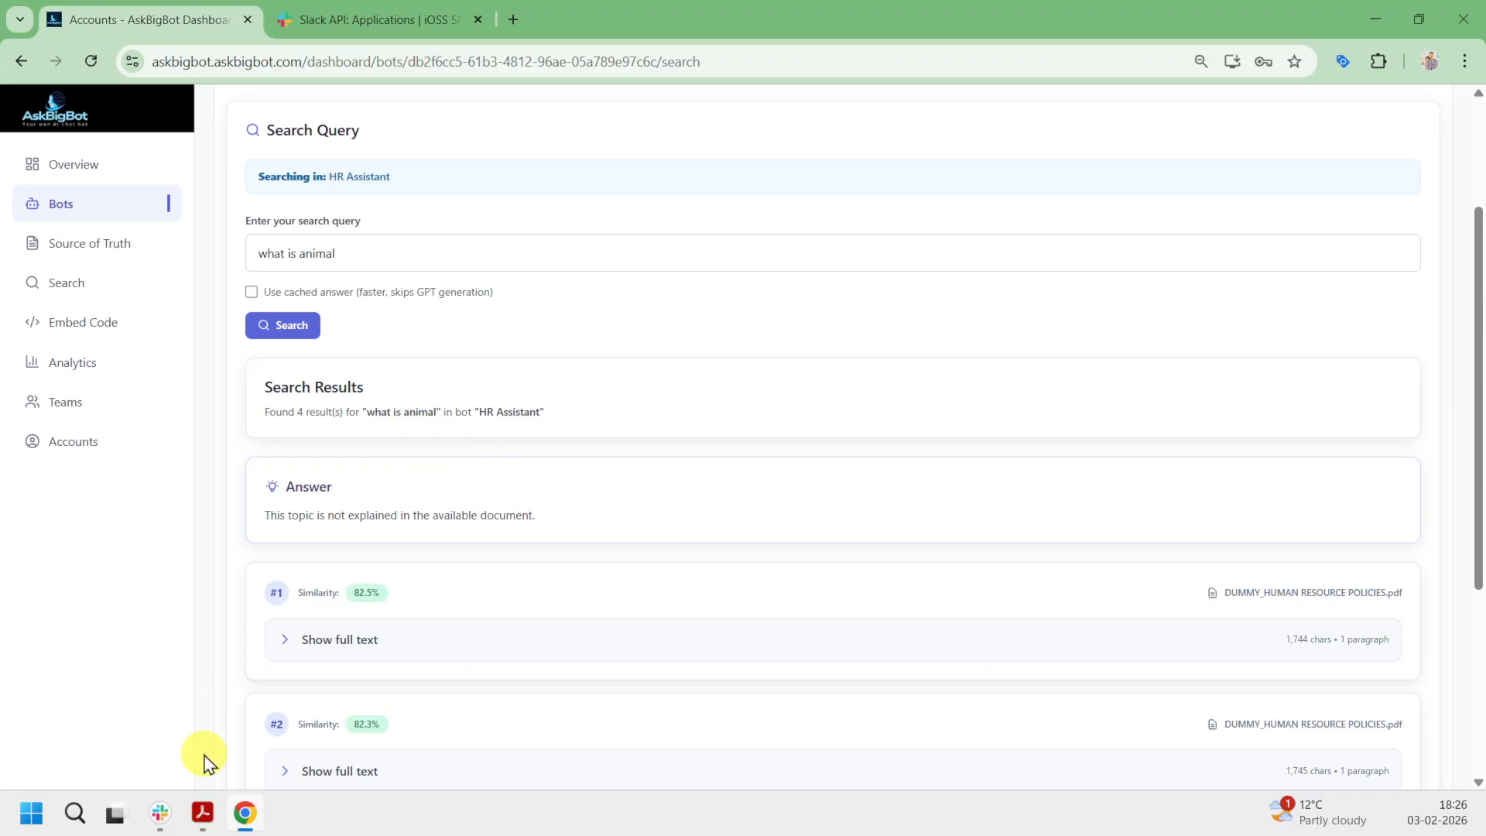
mouse_move(208, 819)
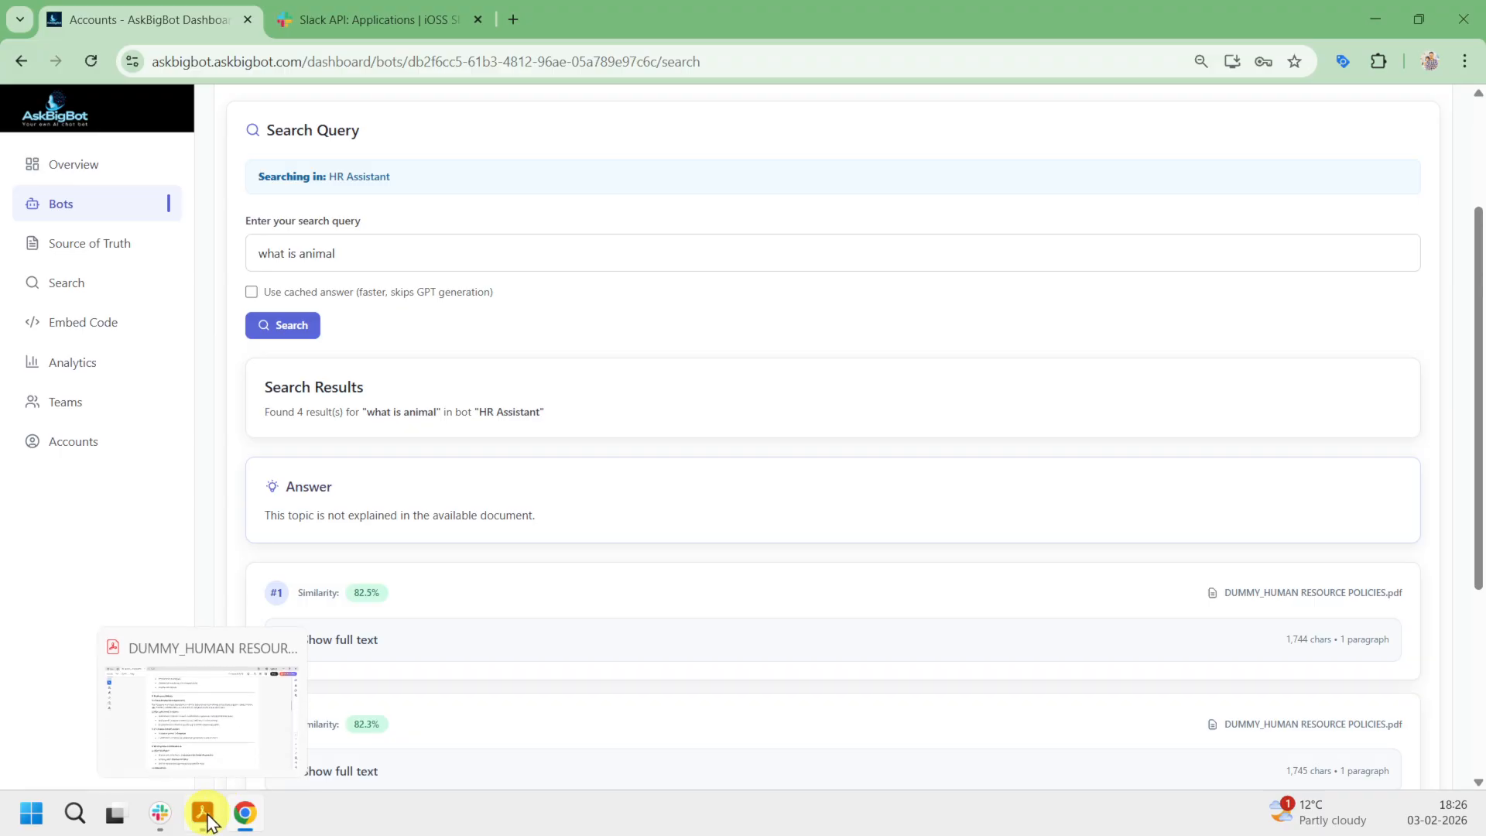
mouse_move(159, 817)
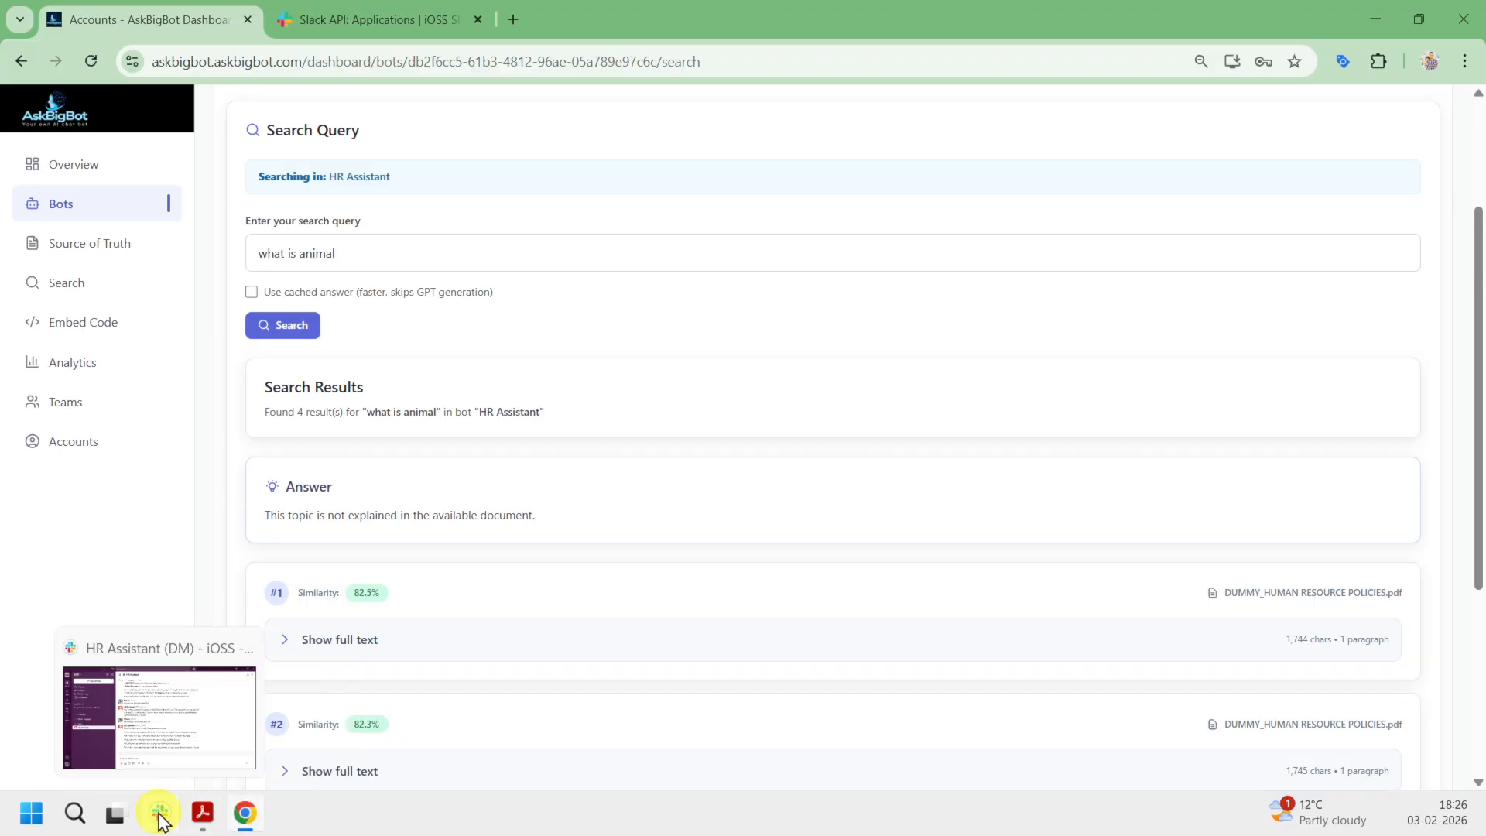